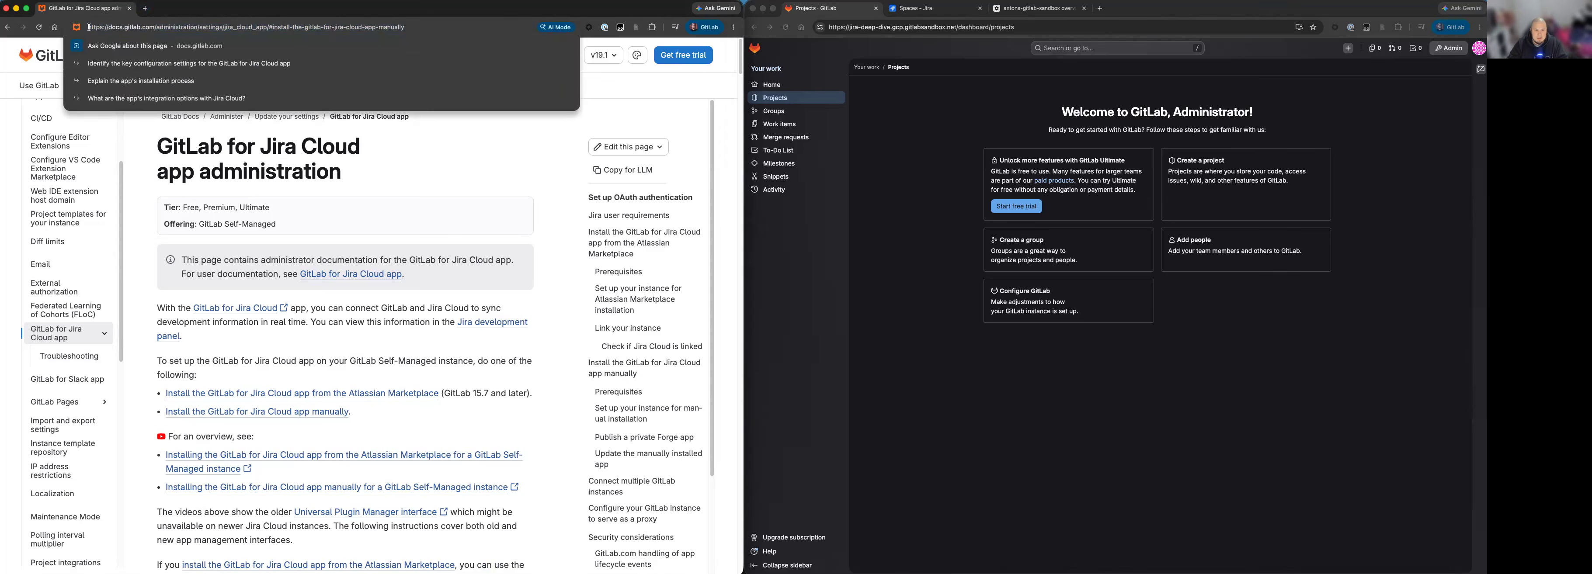
# Open the documentation section on installing the GitLab for Jira Cloud app manually and read its warning about Atlassian Connect installs.
pyautogui.click(414, 159)
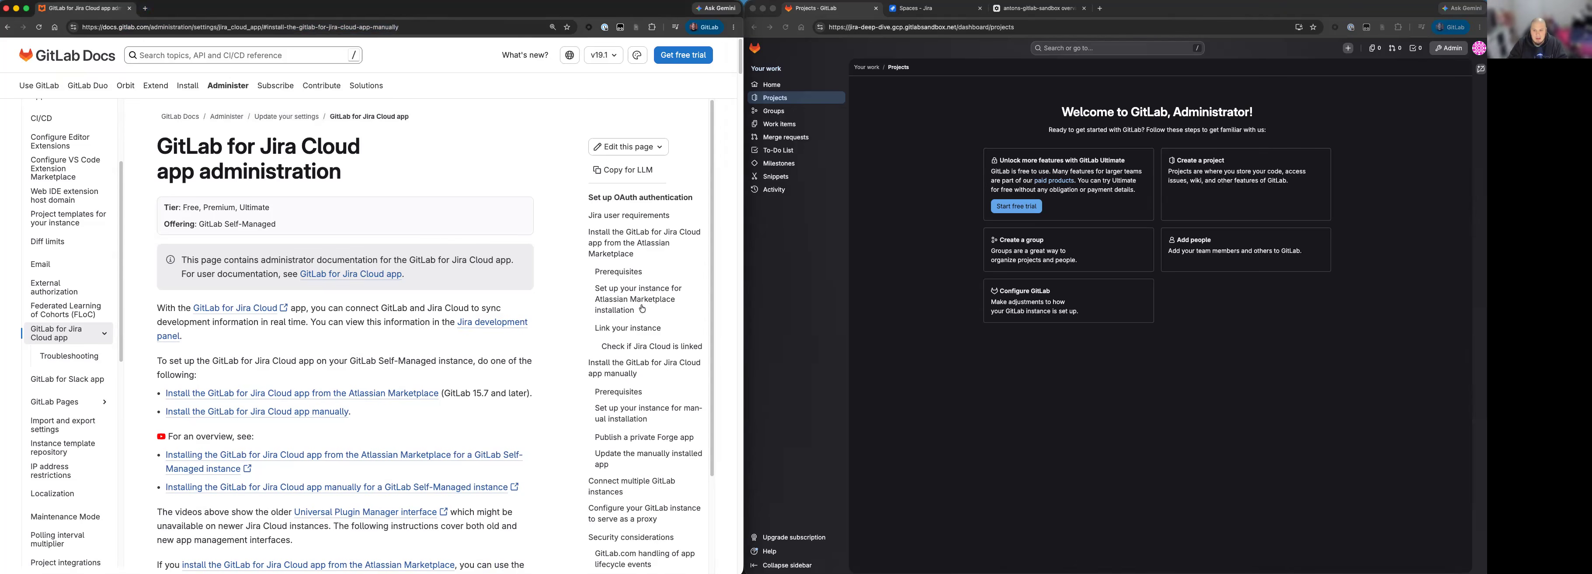
pyautogui.click(636, 374)
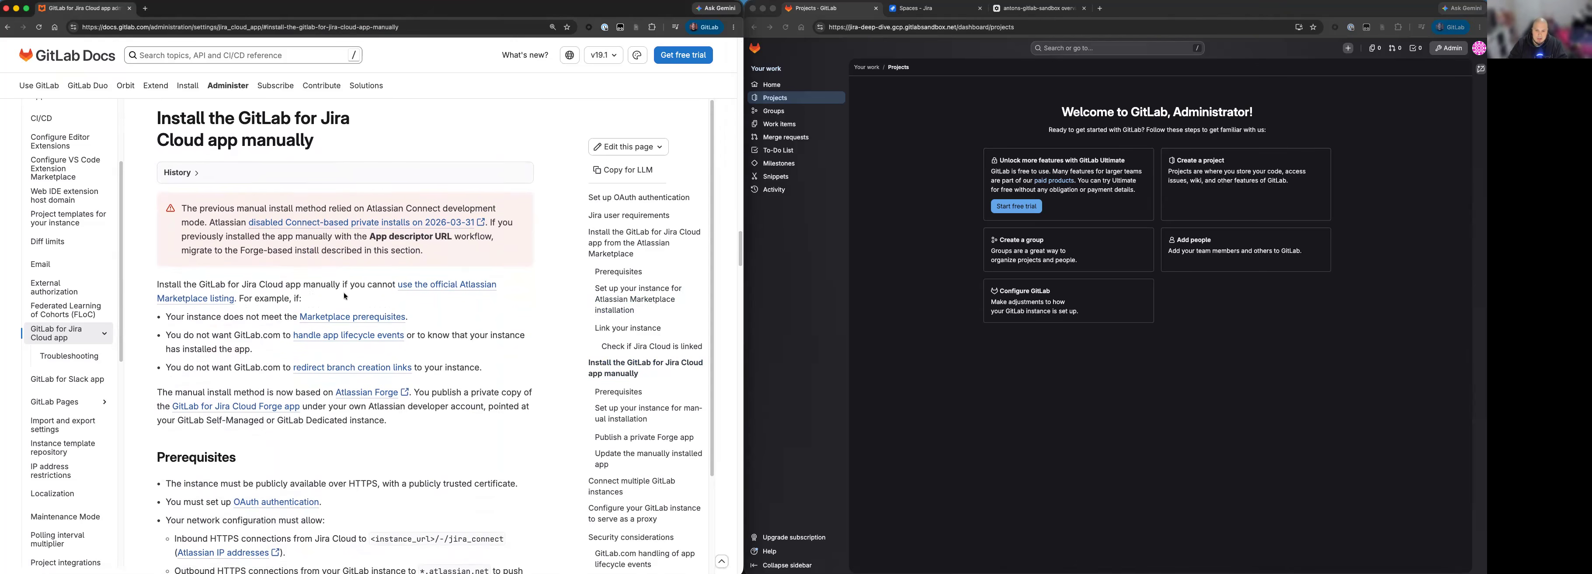
pyautogui.moveTo(181, 207); pyautogui.dragTo(207, 222)
pyautogui.click(214, 223)
pyautogui.moveTo(365, 208); pyautogui.dragTo(431, 208)
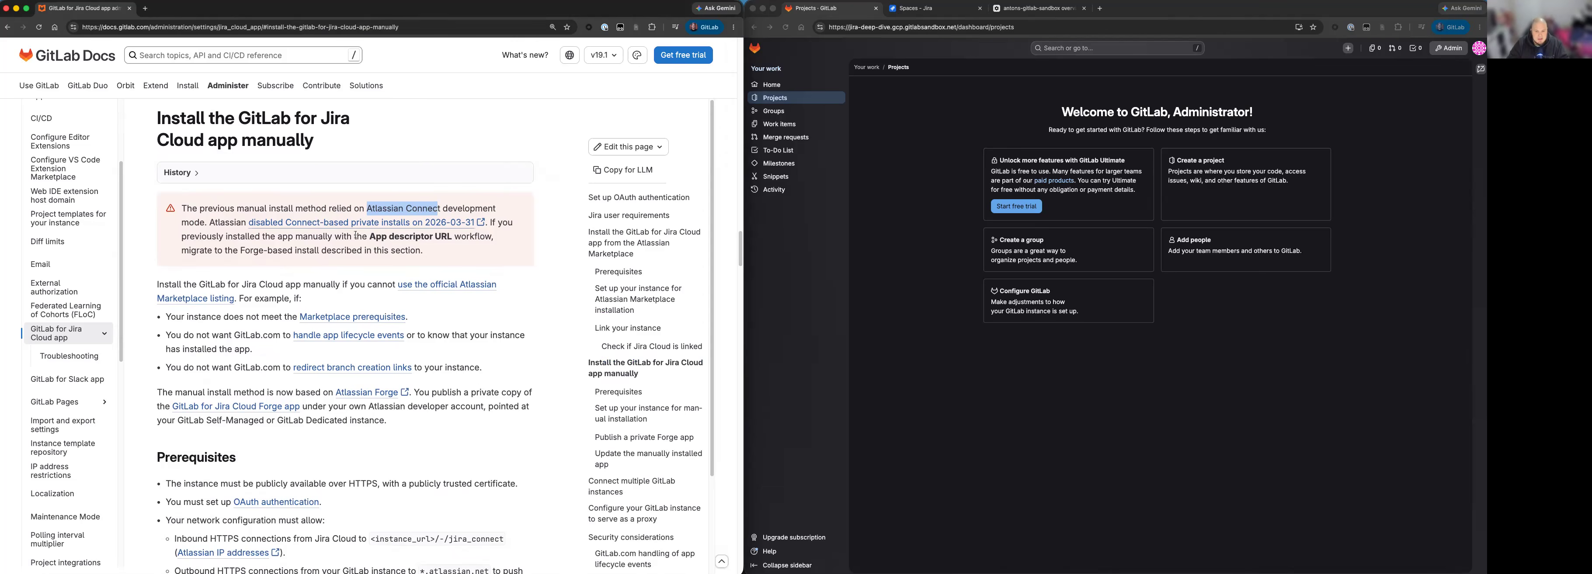
pyautogui.click(190, 280)
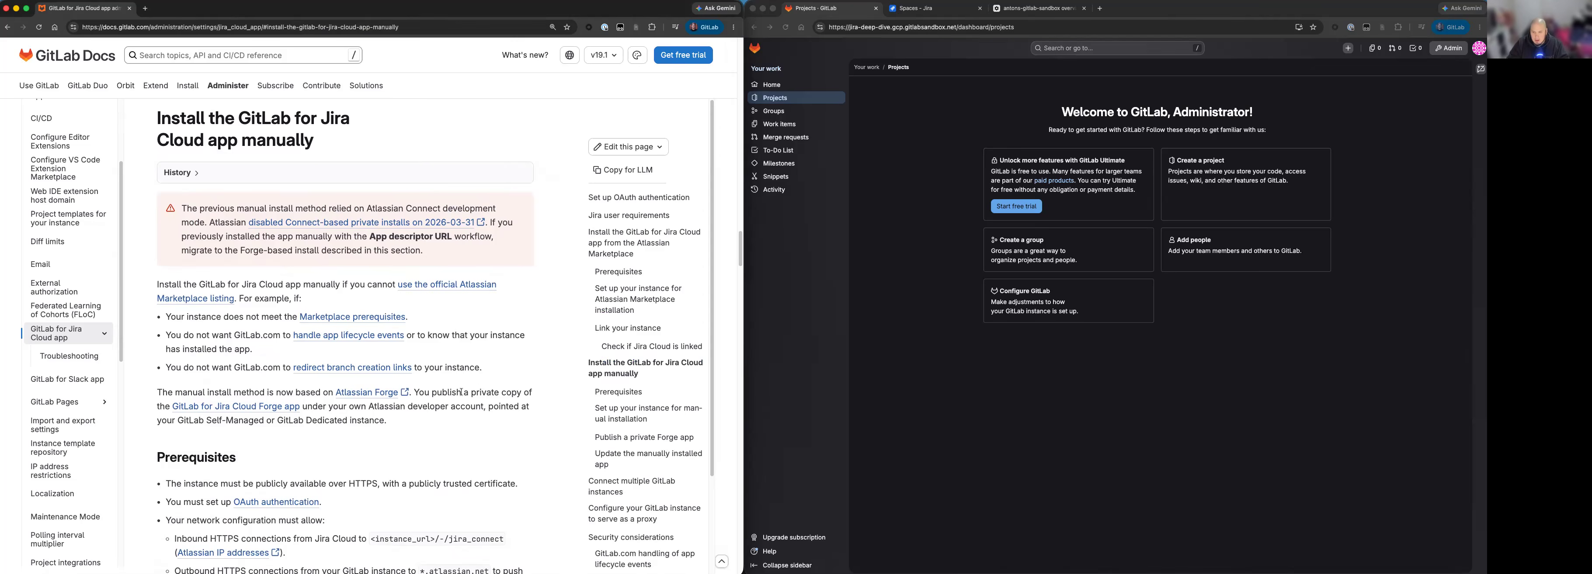
# Read the manual install prerequisite about public HTTPS availability and a publicly trusted certificate.
pyautogui.scroll(-1, 462, 392)
pyautogui.scroll(-5, 462, 392)
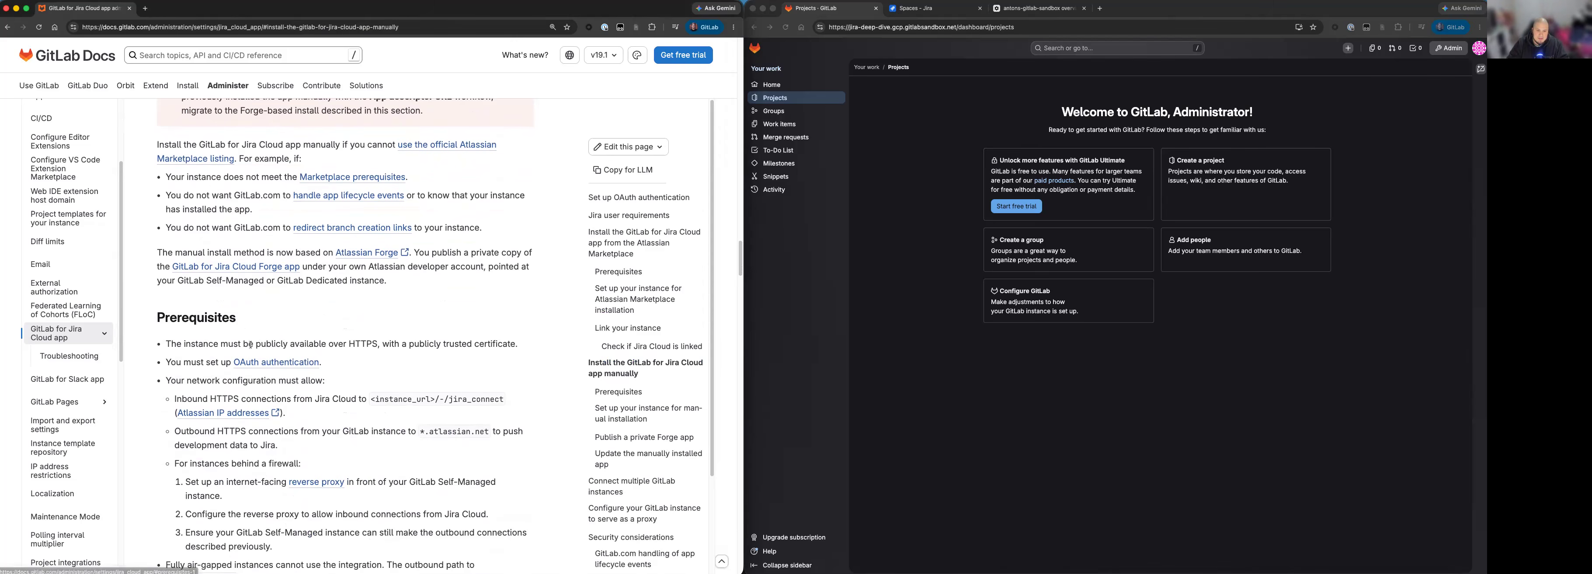
pyautogui.moveTo(176, 343); pyautogui.dragTo(357, 345)
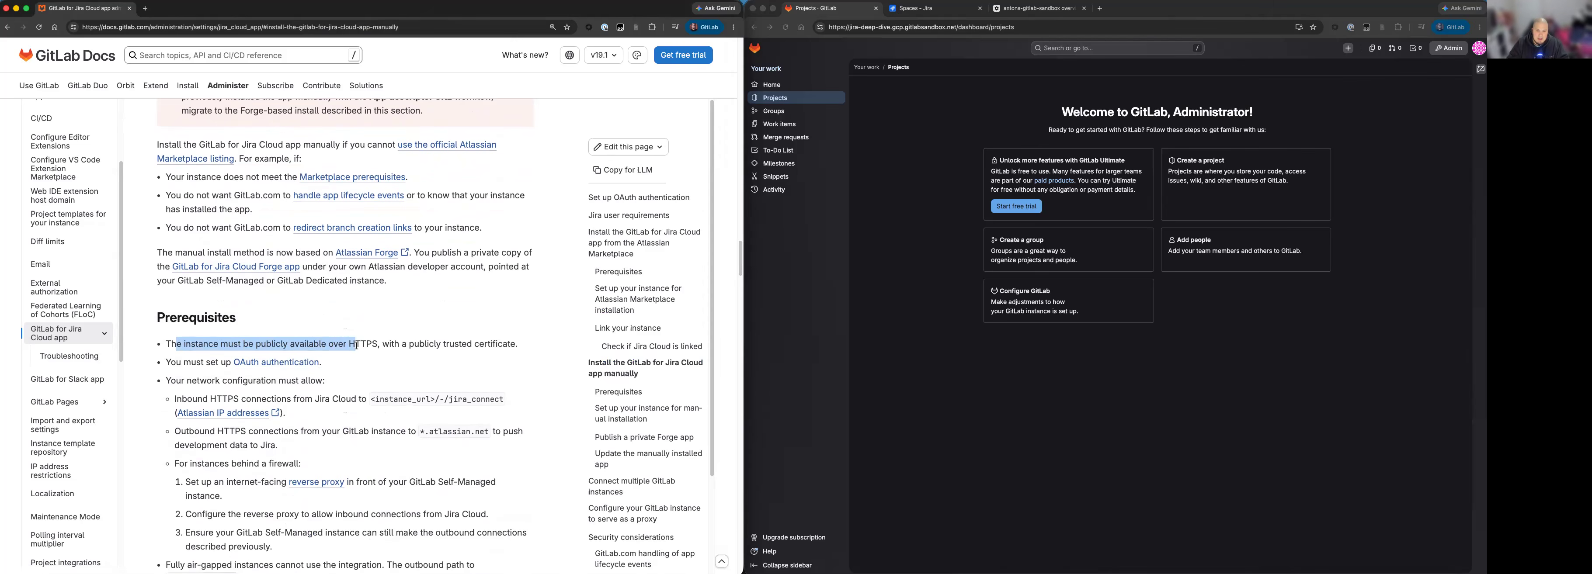
pyautogui.doubleClick(361, 344)
pyautogui.click(512, 346)
pyautogui.moveTo(515, 344); pyautogui.dragTo(455, 345)
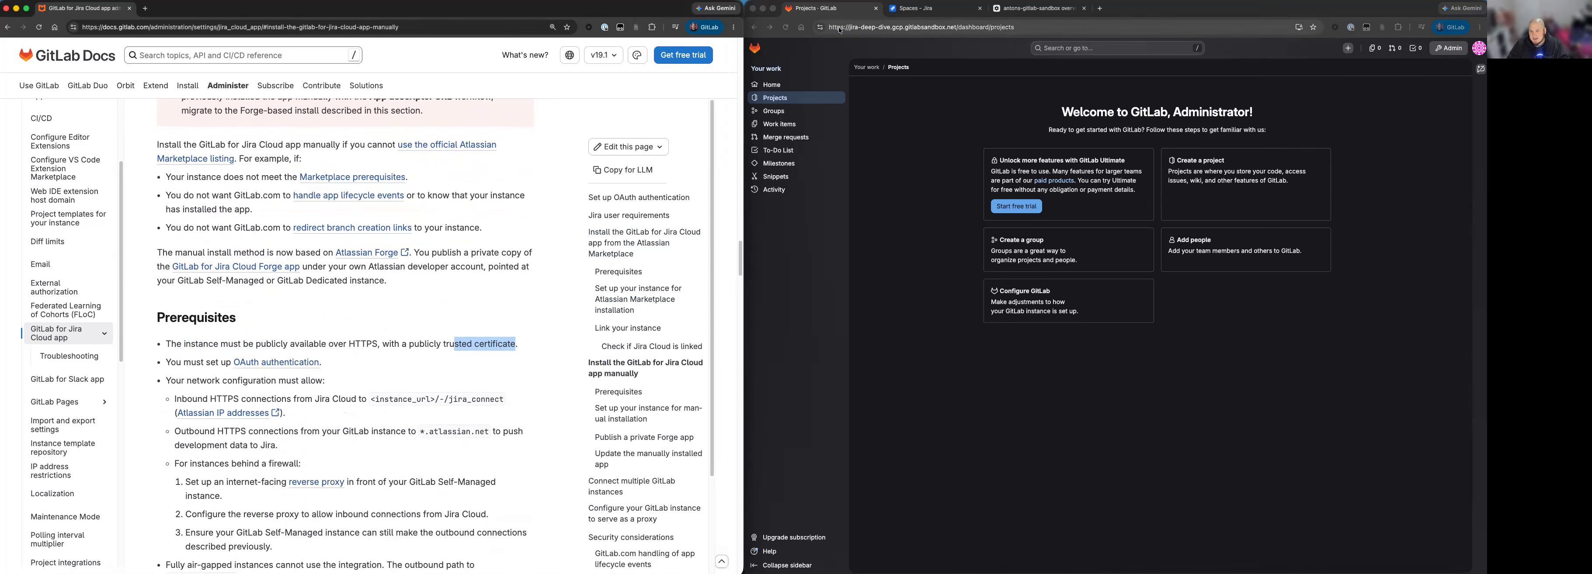
# Follow the OAuth authentication prerequisite to its setup instructions for a GitLab Self-Managed instance.
pyautogui.click(306, 368)
pyautogui.moveTo(171, 364); pyautogui.dragTo(221, 363)
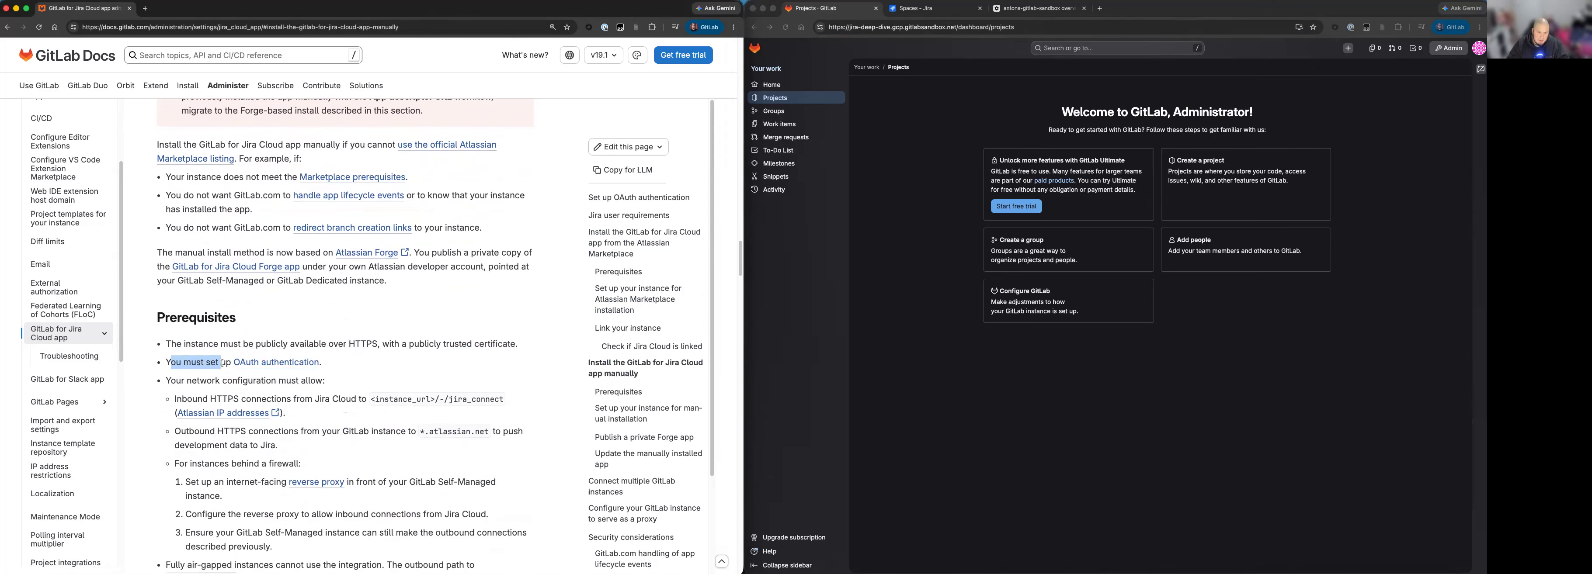
pyautogui.click(265, 371)
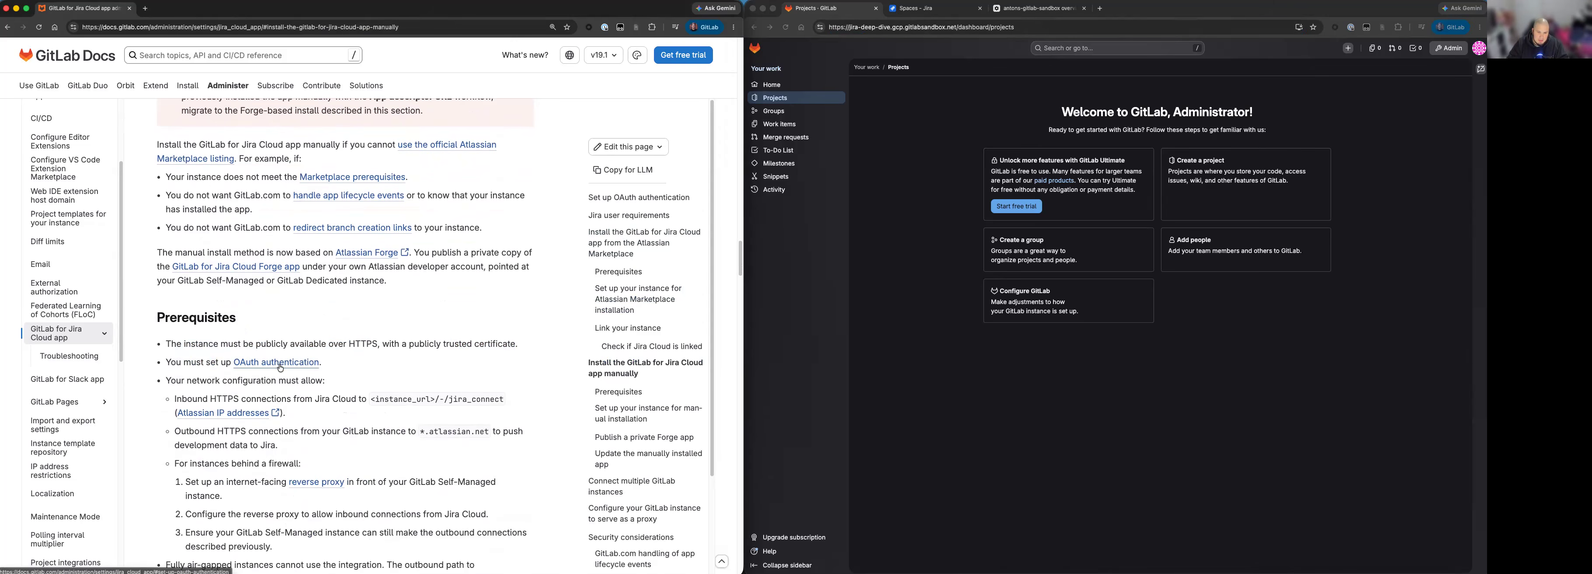
pyautogui.click(281, 368)
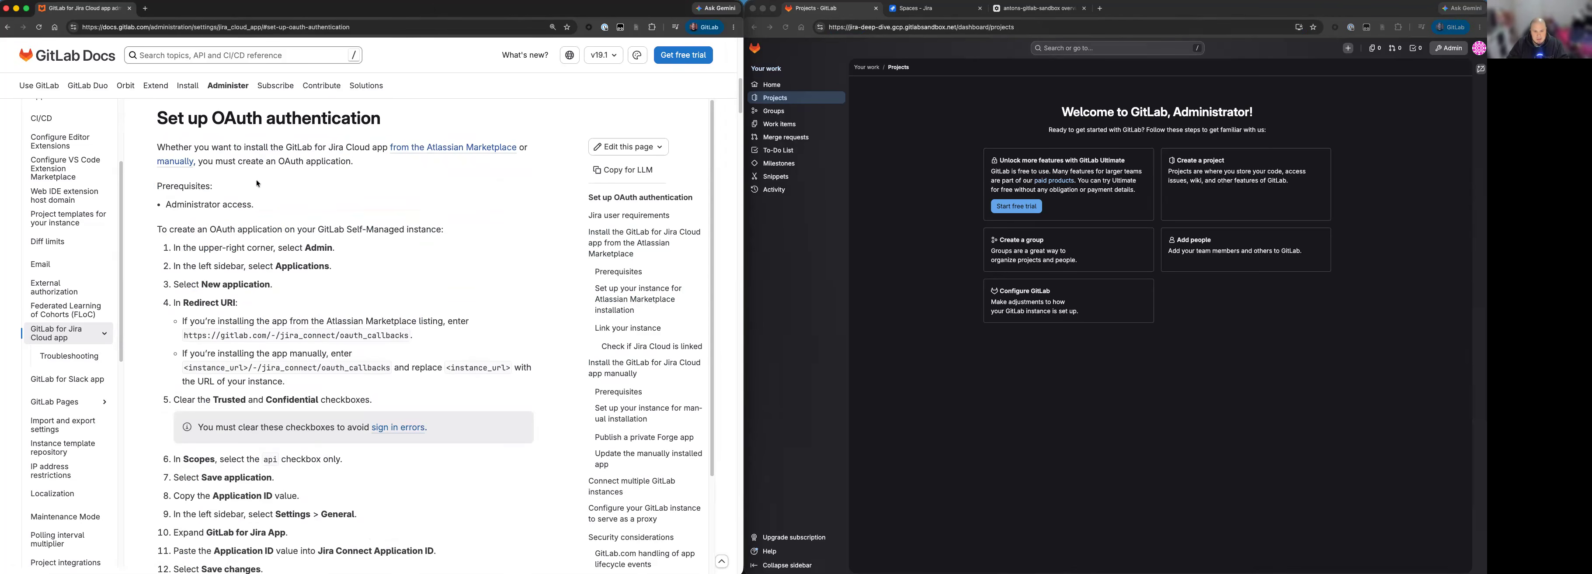
pyautogui.moveTo(168, 230); pyautogui.dragTo(384, 232)
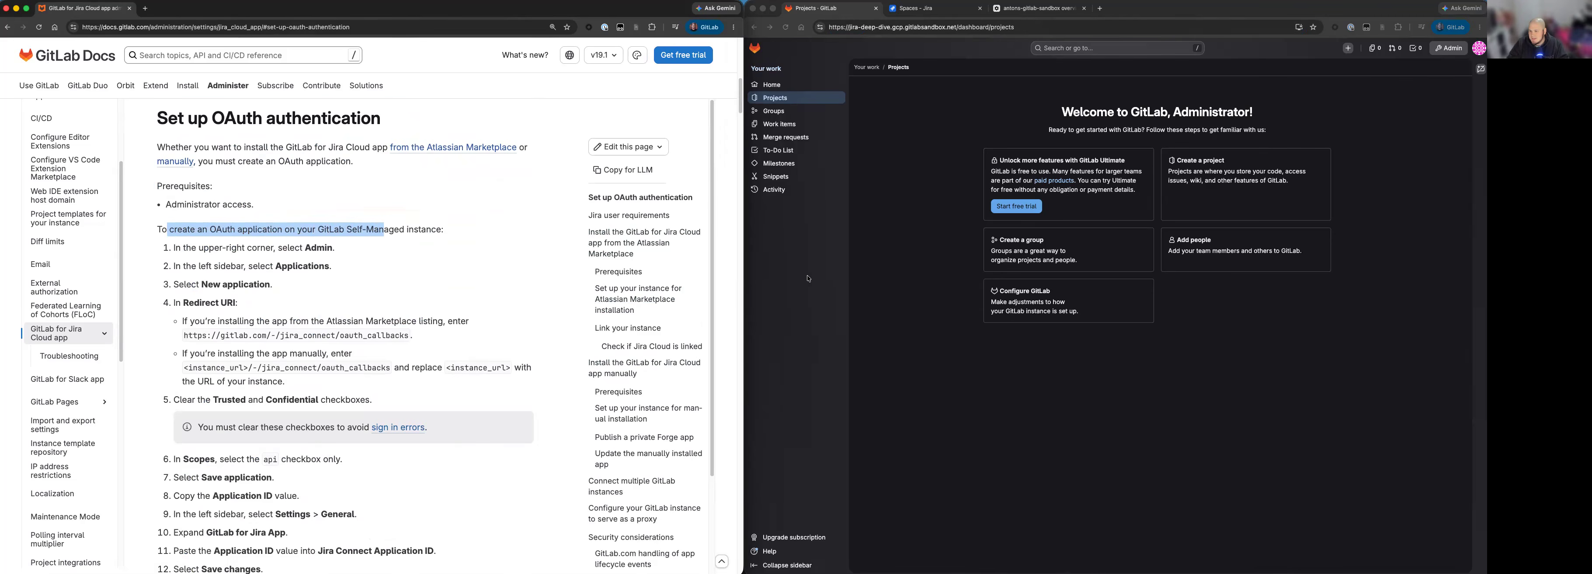
# Start a new instance OAuth application in the GitLab admin area and name it GitLab for Jira Cloud.
pyautogui.click(863, 404)
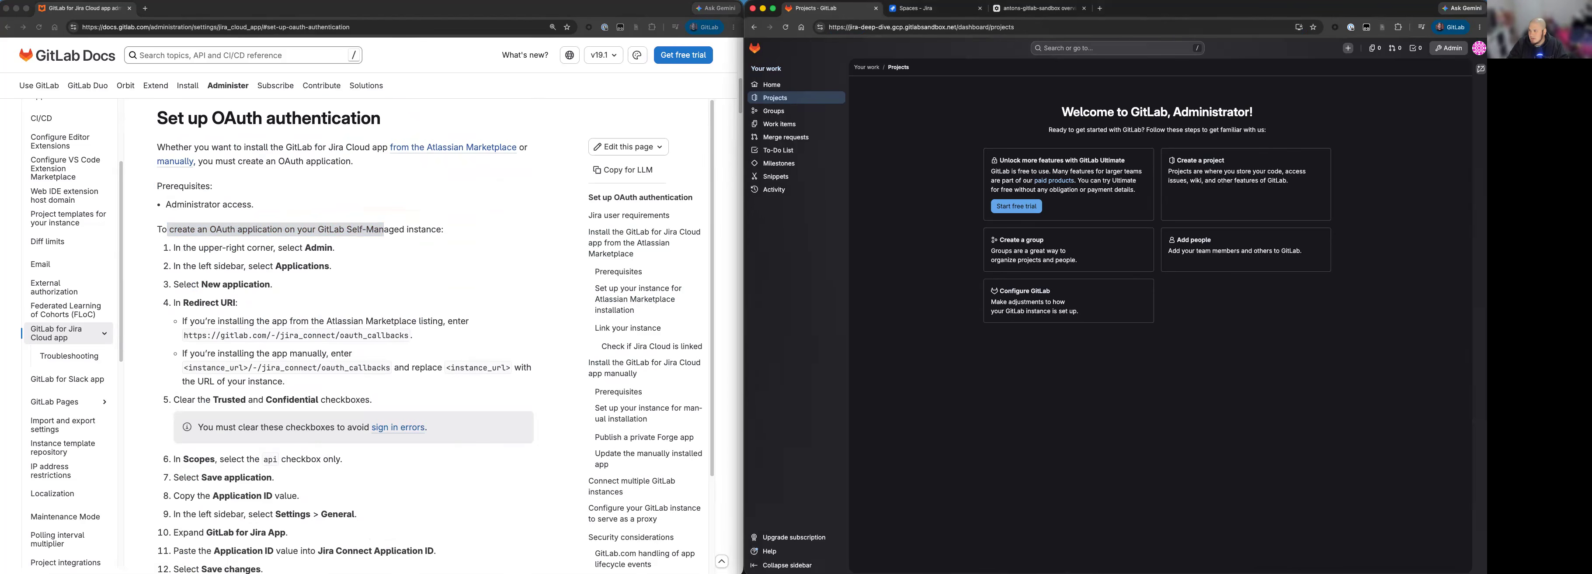
pyautogui.click(1462, 52)
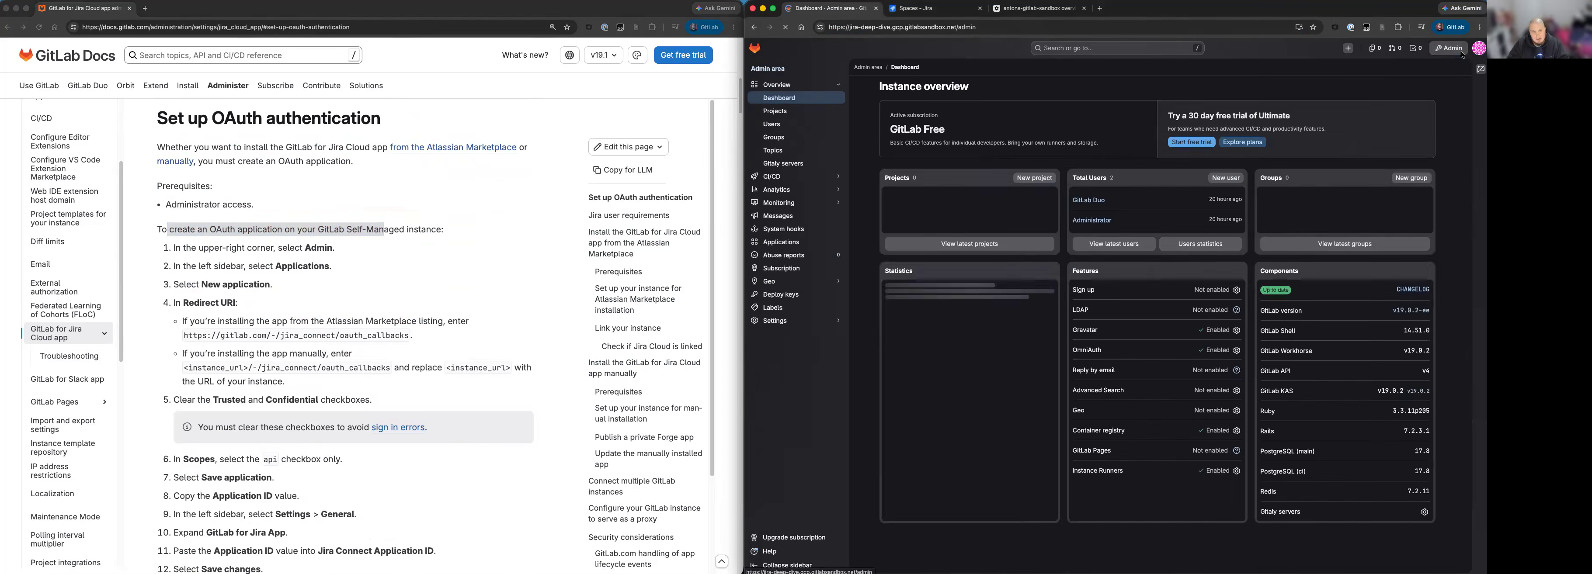
pyautogui.click(802, 241)
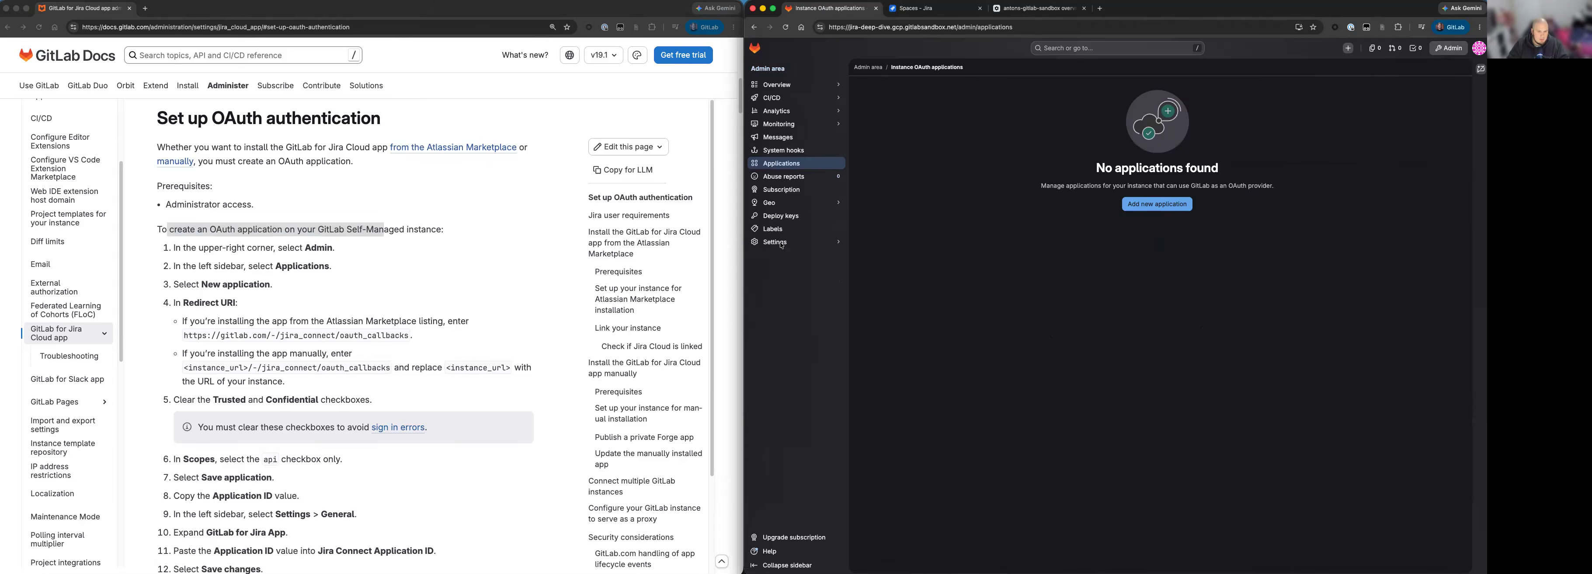
pyautogui.click(1157, 204)
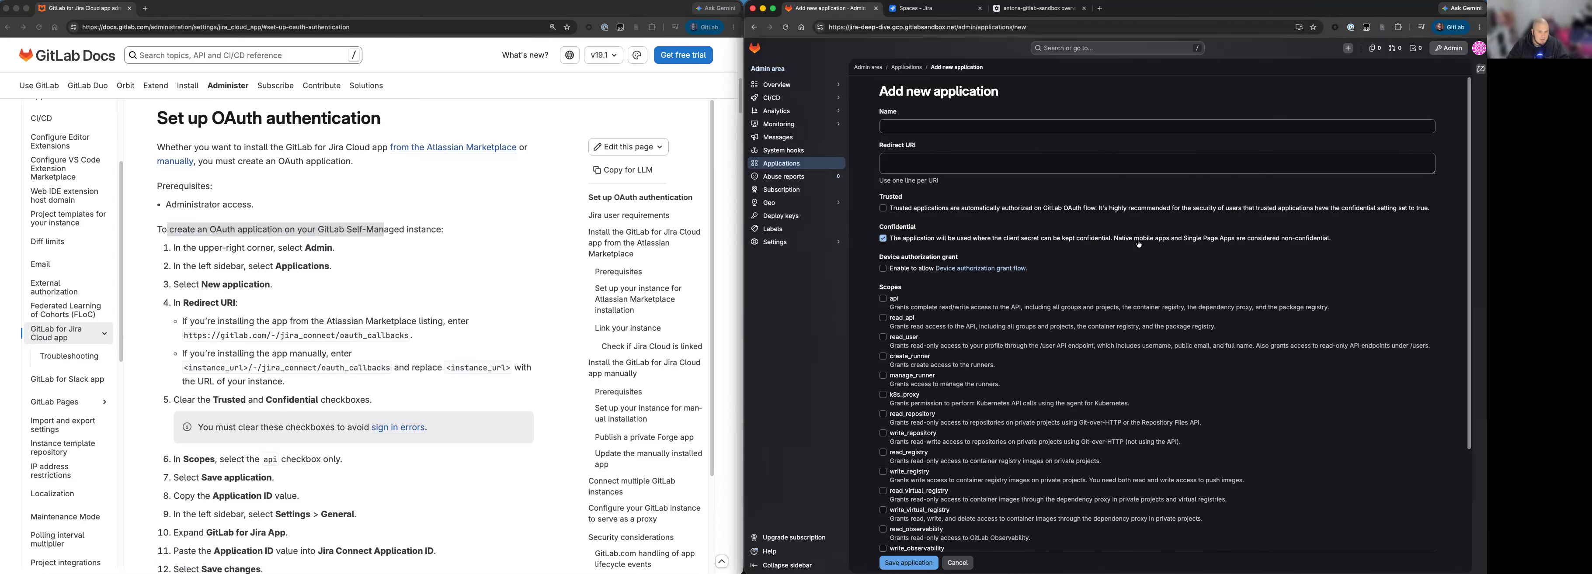
pyautogui.click(953, 122)
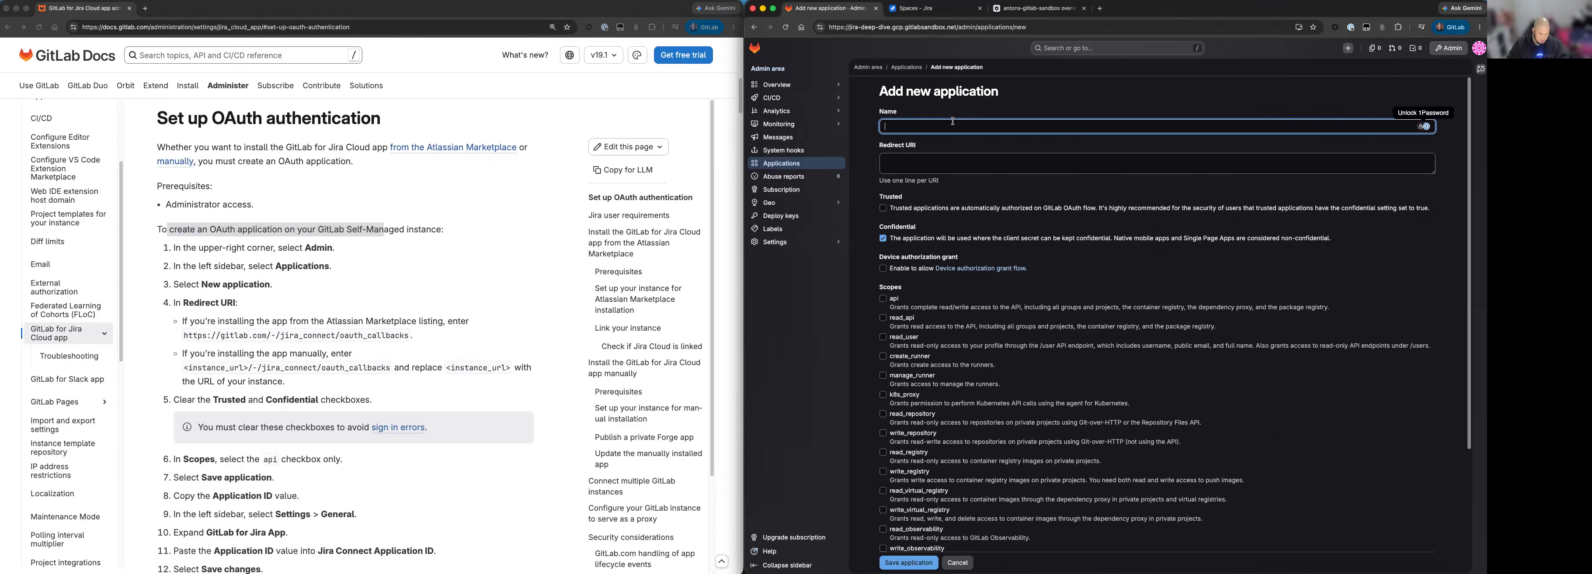
pyautogui.write('GitLab for')
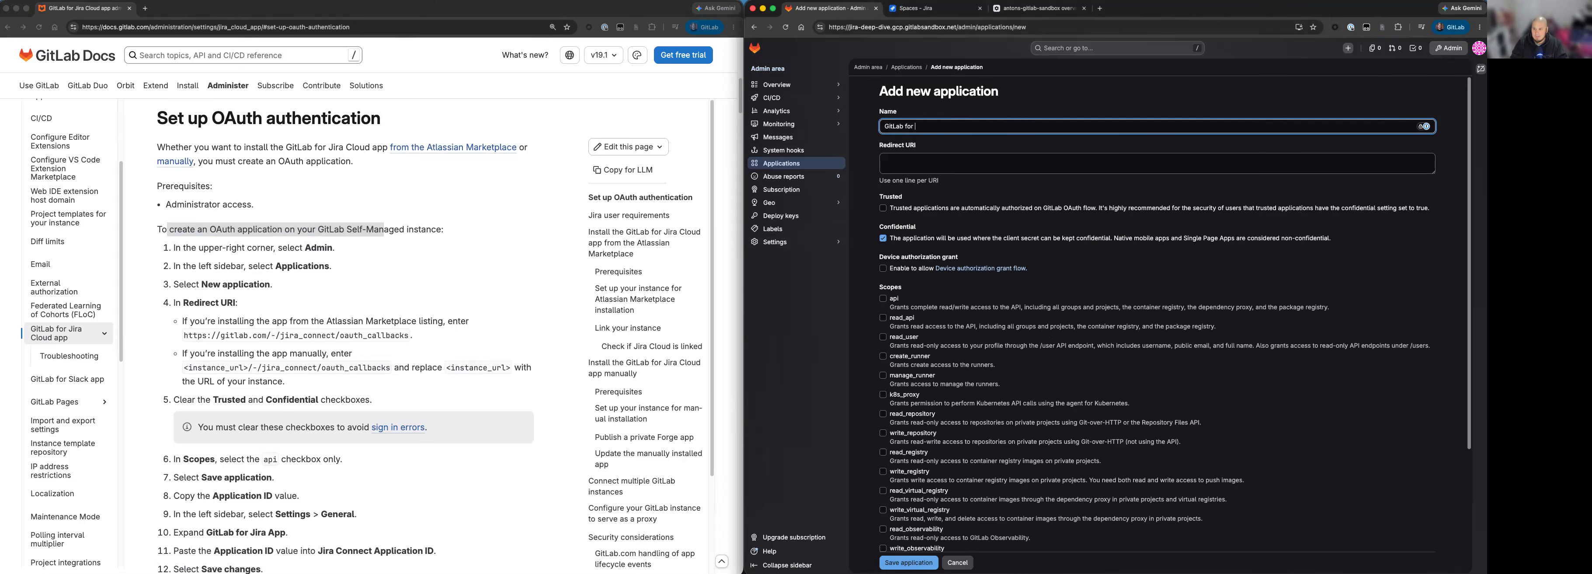
pyautogui.write(' Jira Cloud')
pyautogui.click(357, 324)
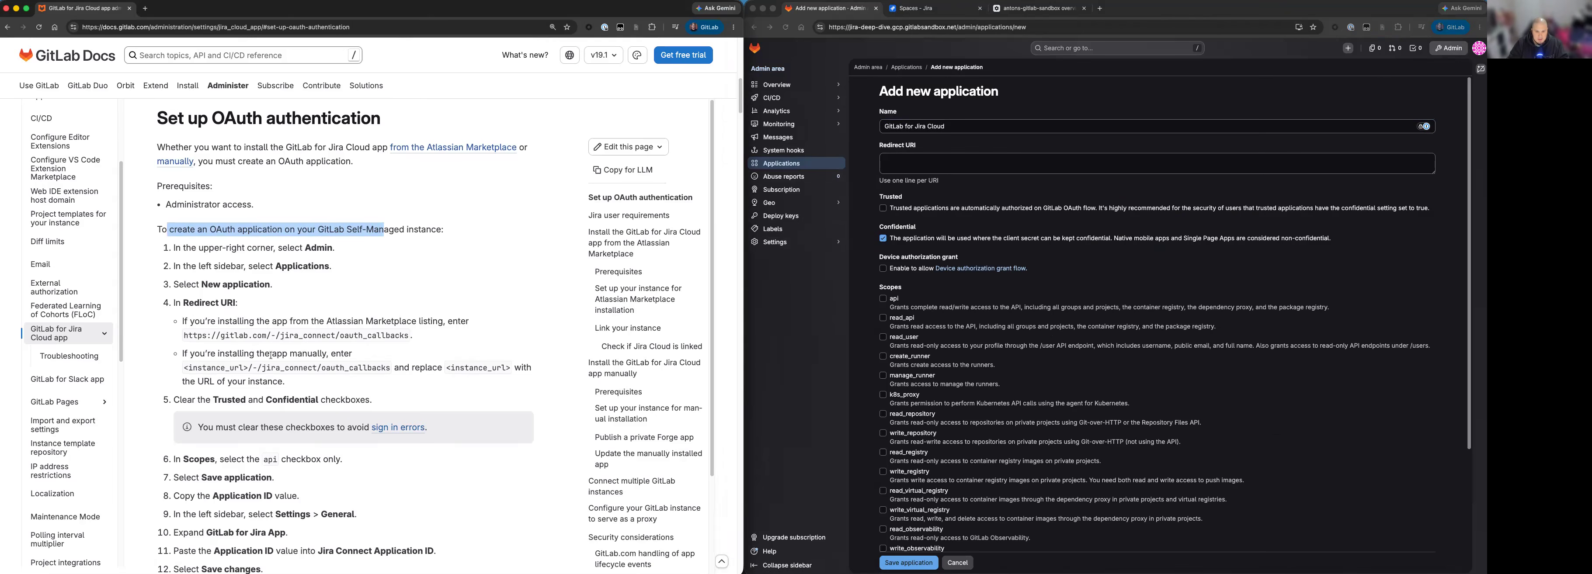
pyautogui.moveTo(184, 368); pyautogui.dragTo(392, 369)
pyautogui.press('super+c')
pyautogui.click(1014, 166)
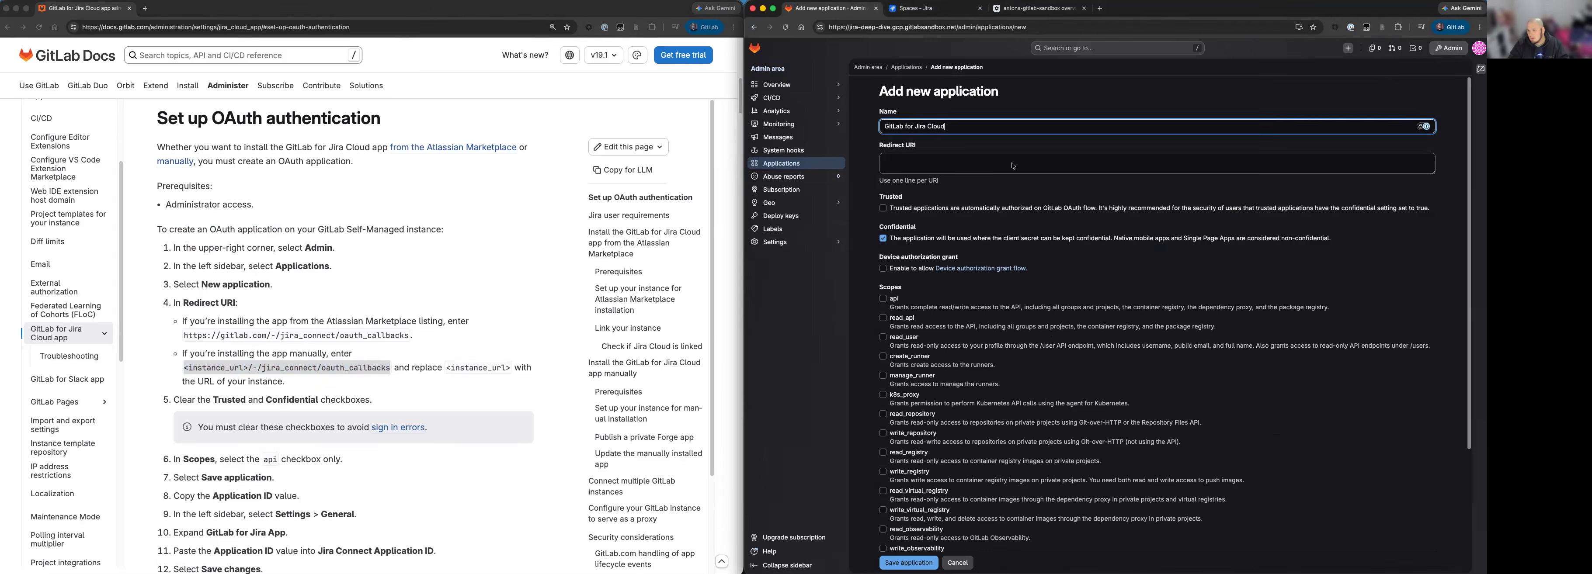
pyautogui.press('super+v')
pyautogui.click(933, 28)
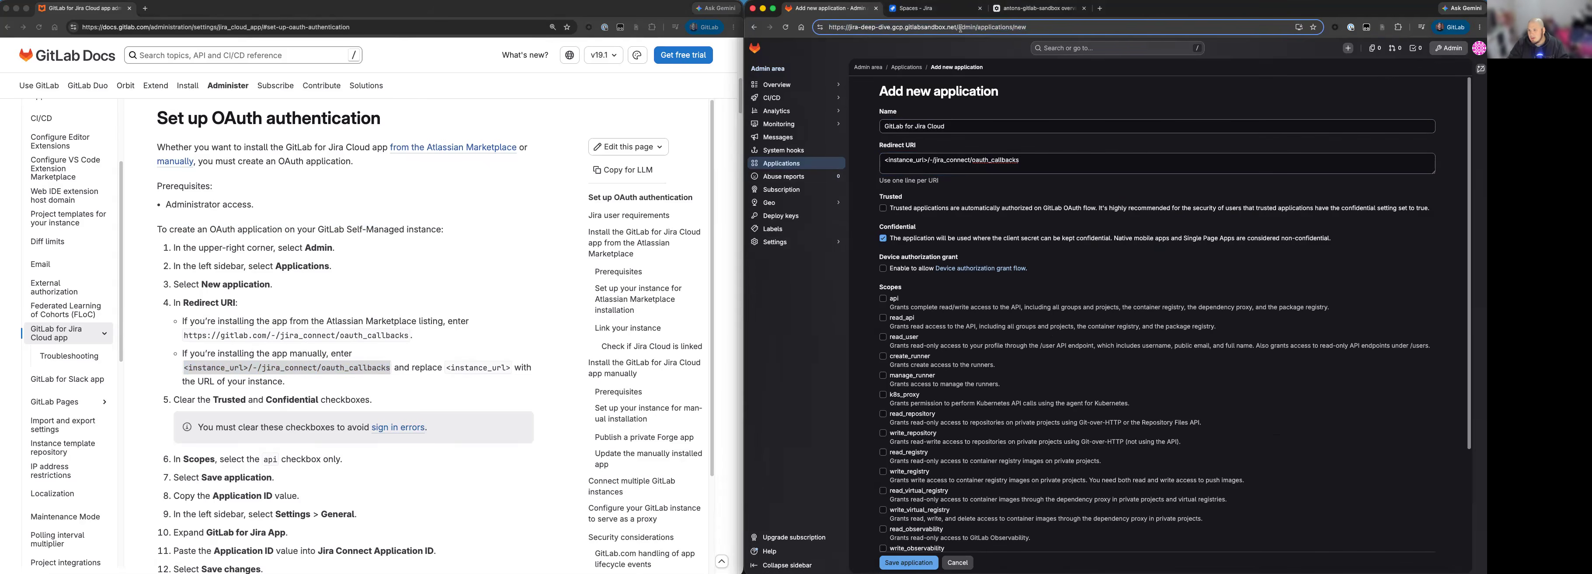
pyautogui.moveTo(956, 28); pyautogui.dragTo(825, 28)
pyautogui.press('super+c')
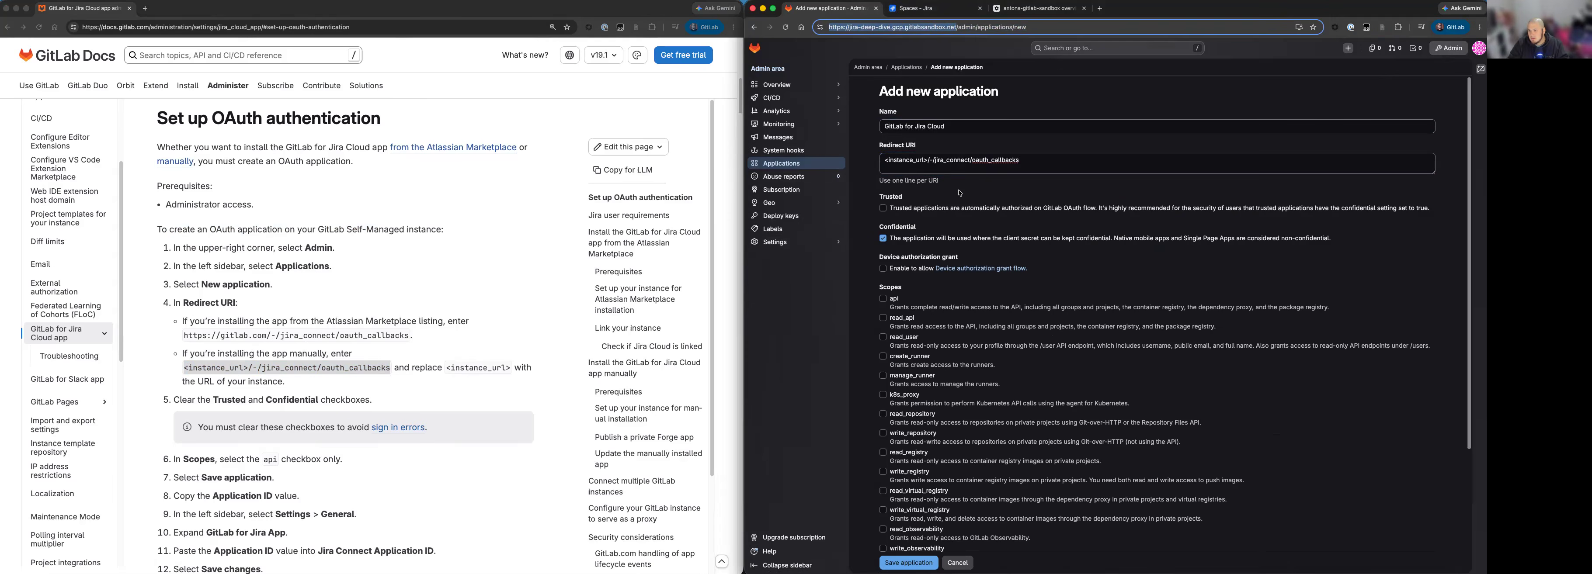
pyautogui.click(911, 161)
pyautogui.moveTo(927, 160); pyautogui.dragTo(830, 155)
pyautogui.press('super+v')
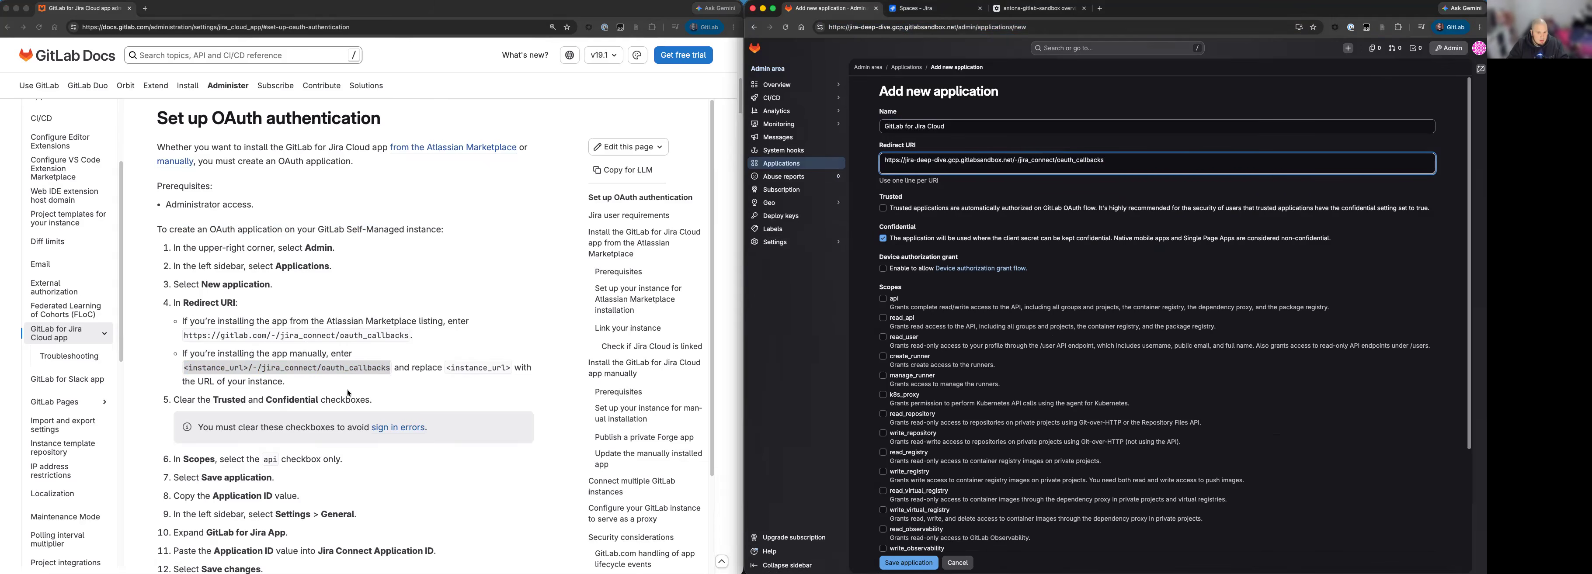
# Check the documentation's checkbox requirements and turn off the Confidential option for the new application.
pyautogui.click(173, 401)
pyautogui.moveTo(174, 401); pyautogui.dragTo(369, 398)
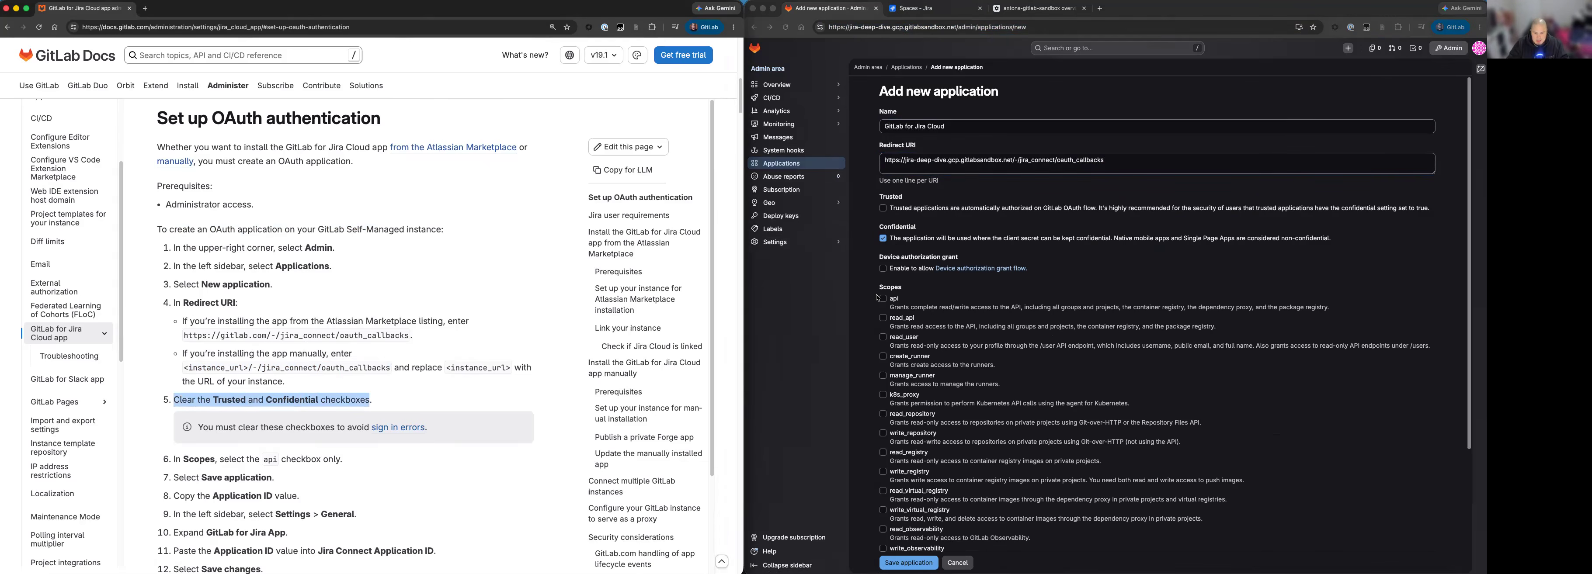
pyautogui.click(885, 240)
pyautogui.click(884, 239)
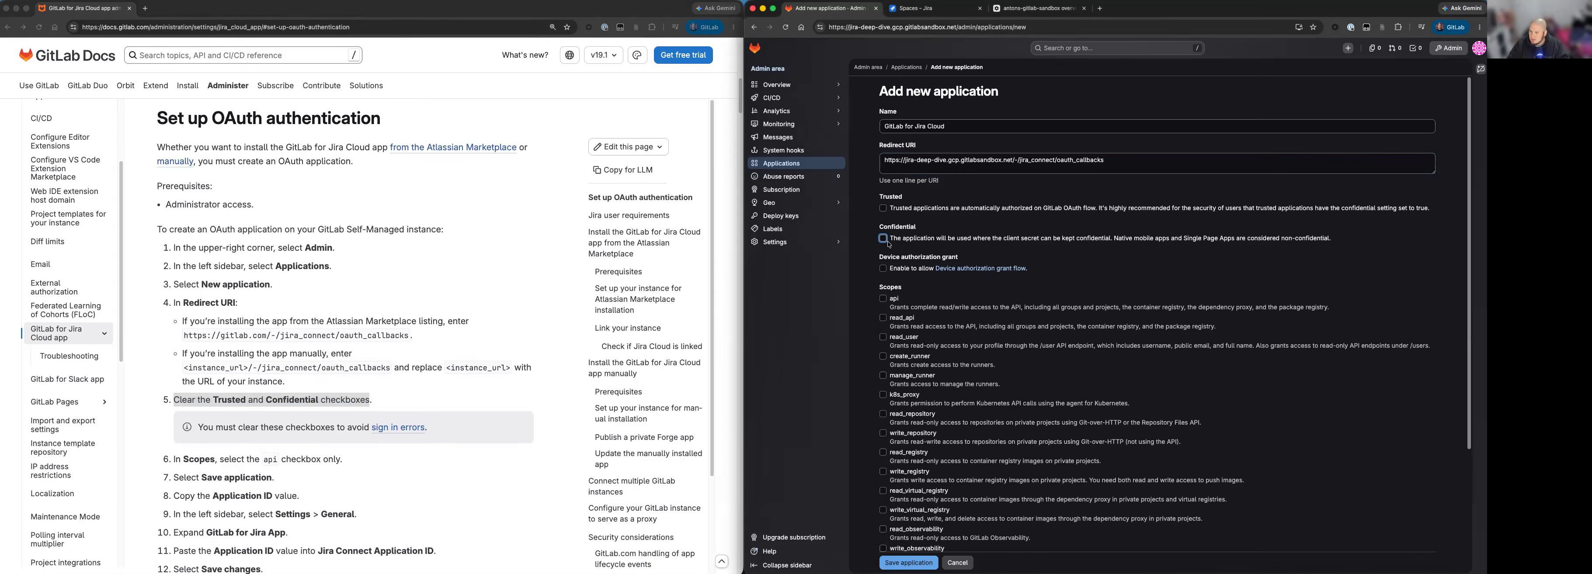
# Grant the application only the api scope, as the documentation requires, and save it.
pyautogui.click(245, 436)
pyautogui.moveTo(184, 459); pyautogui.dragTo(322, 459)
pyautogui.click(878, 349)
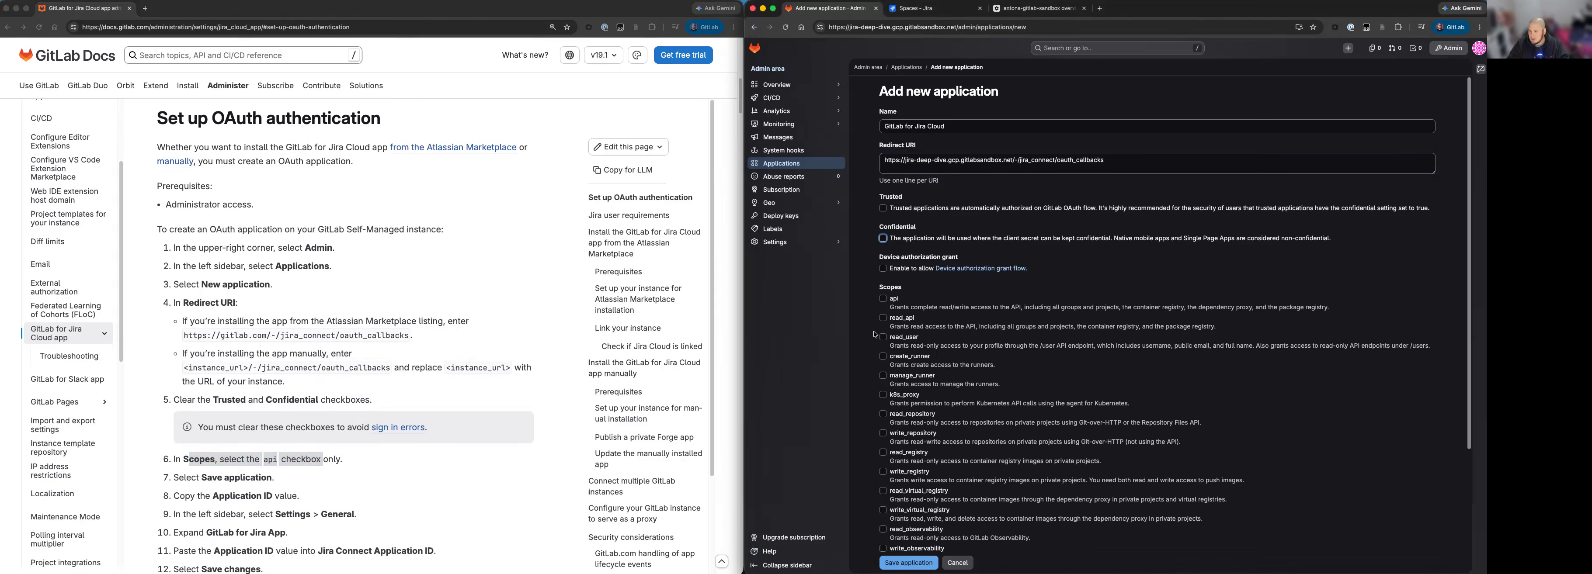
pyautogui.click(883, 299)
pyautogui.scroll(-2, 952, 304)
pyautogui.scroll(-2, 953, 303)
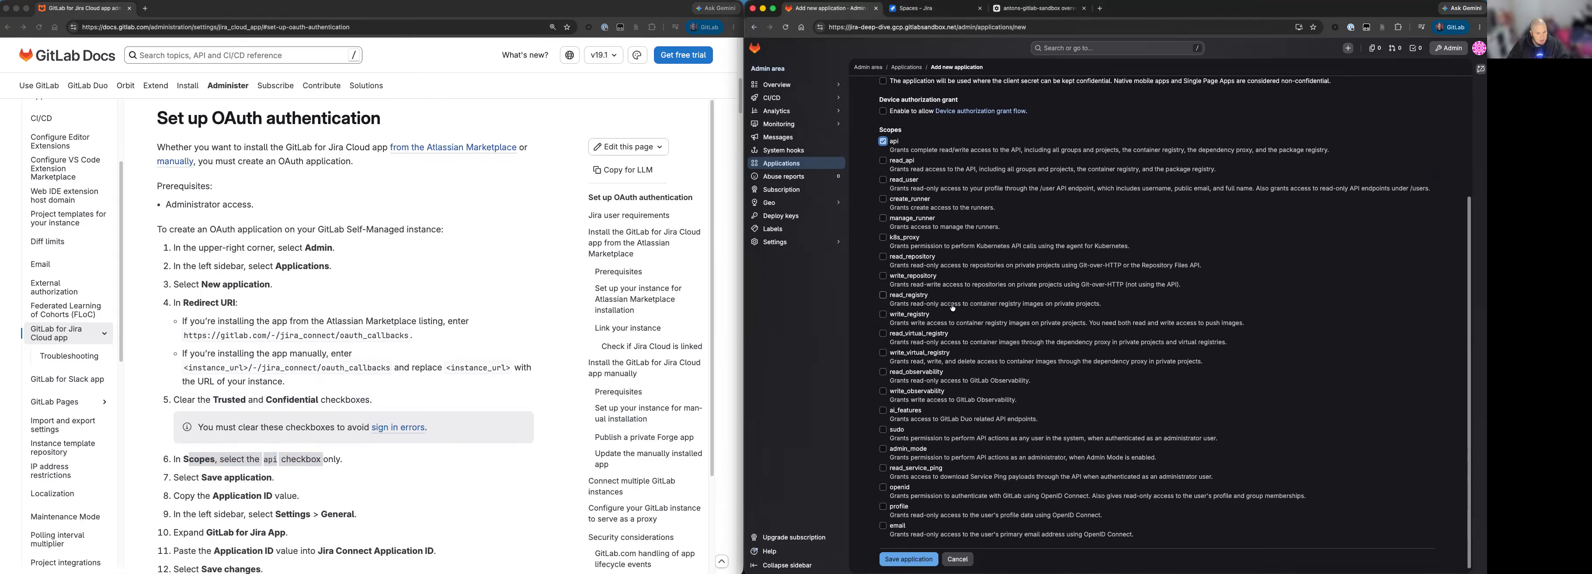
pyautogui.click(927, 559)
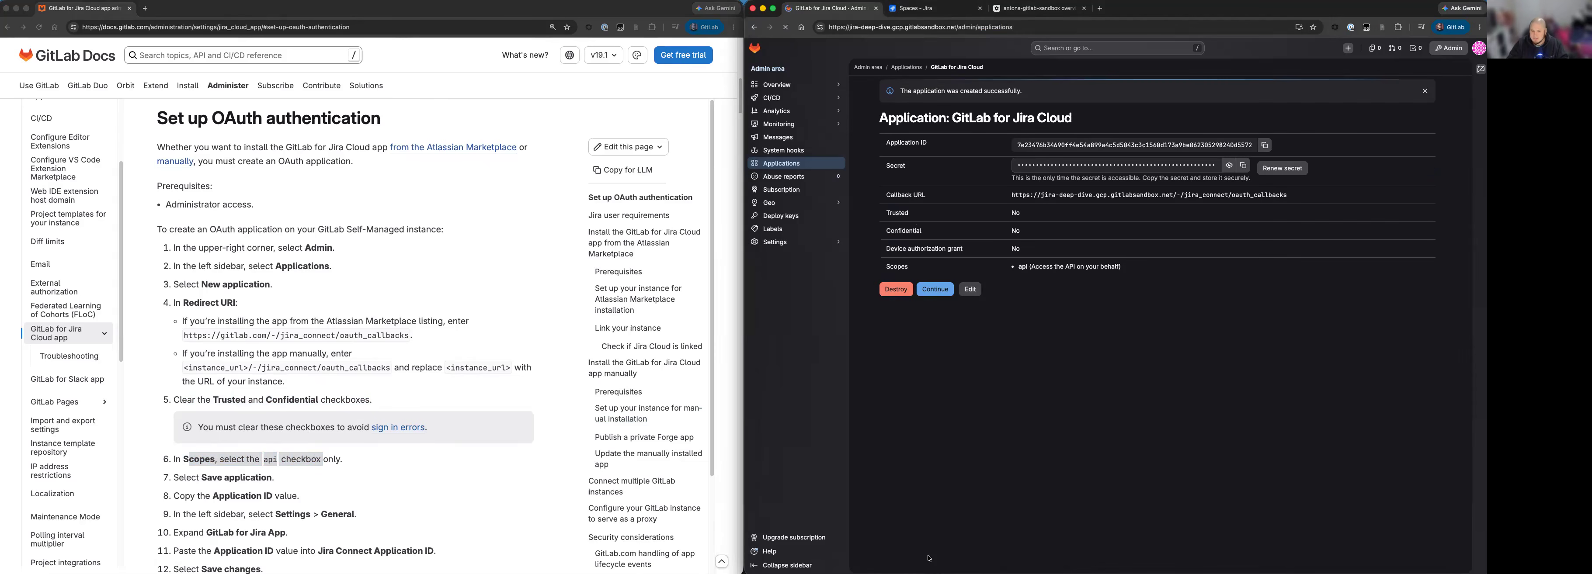
# Copy the Application ID of the GitLab for Jira Cloud application, following the documentation's next instruction.
pyautogui.click(331, 483)
pyautogui.moveTo(179, 496); pyautogui.dragTo(300, 496)
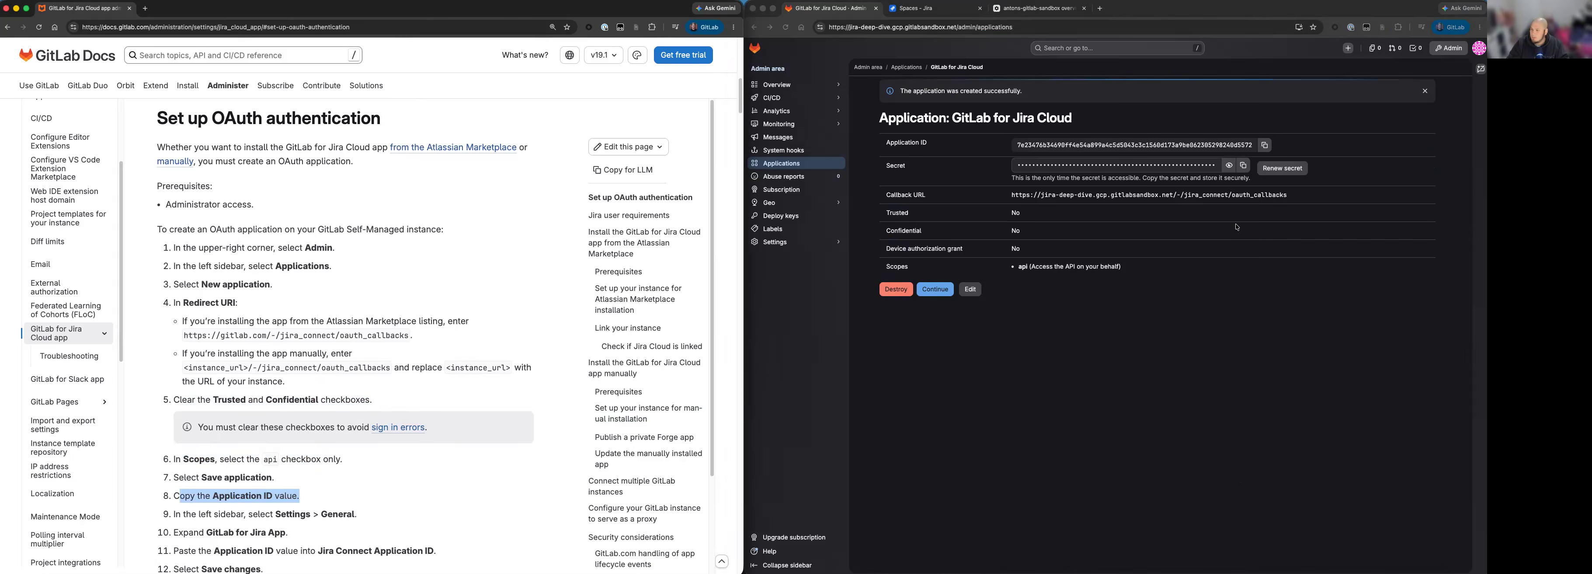
pyautogui.click(1264, 146)
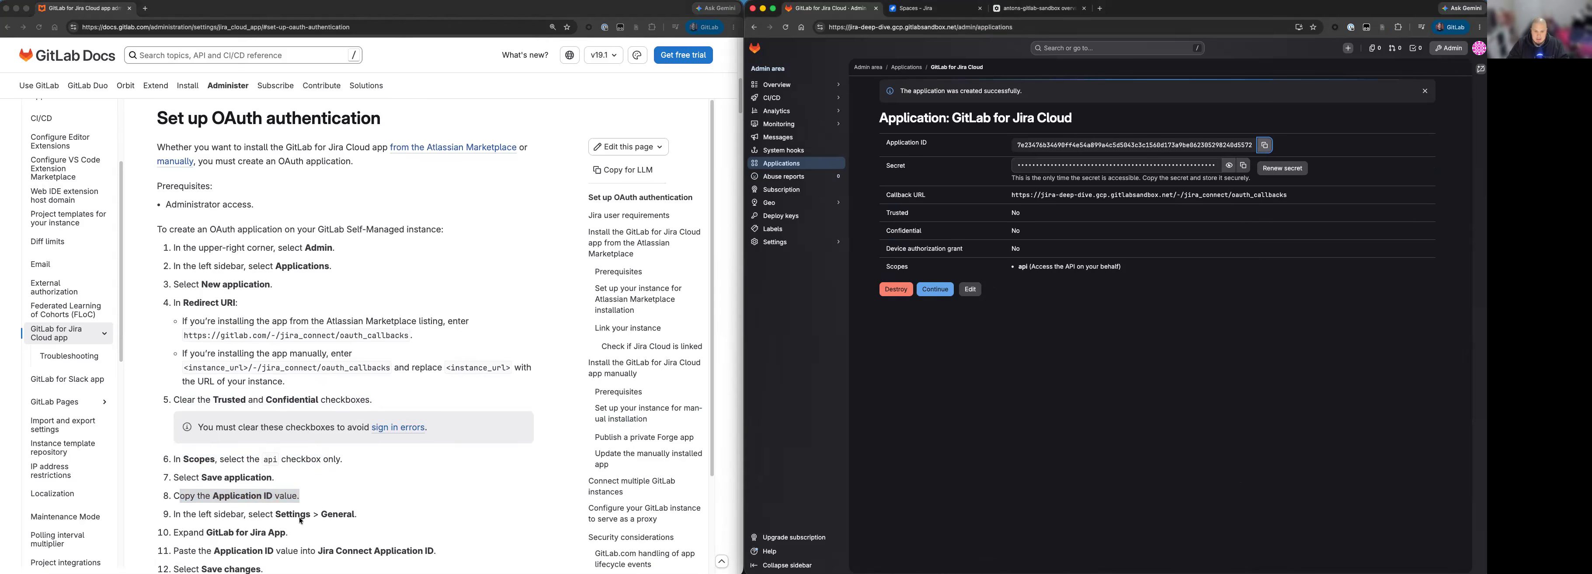
# Paste the copied ID as the Jira Connect Application ID in the GitLab for Jira App general settings and save the changes.
pyautogui.click(803, 242)
pyautogui.click(787, 257)
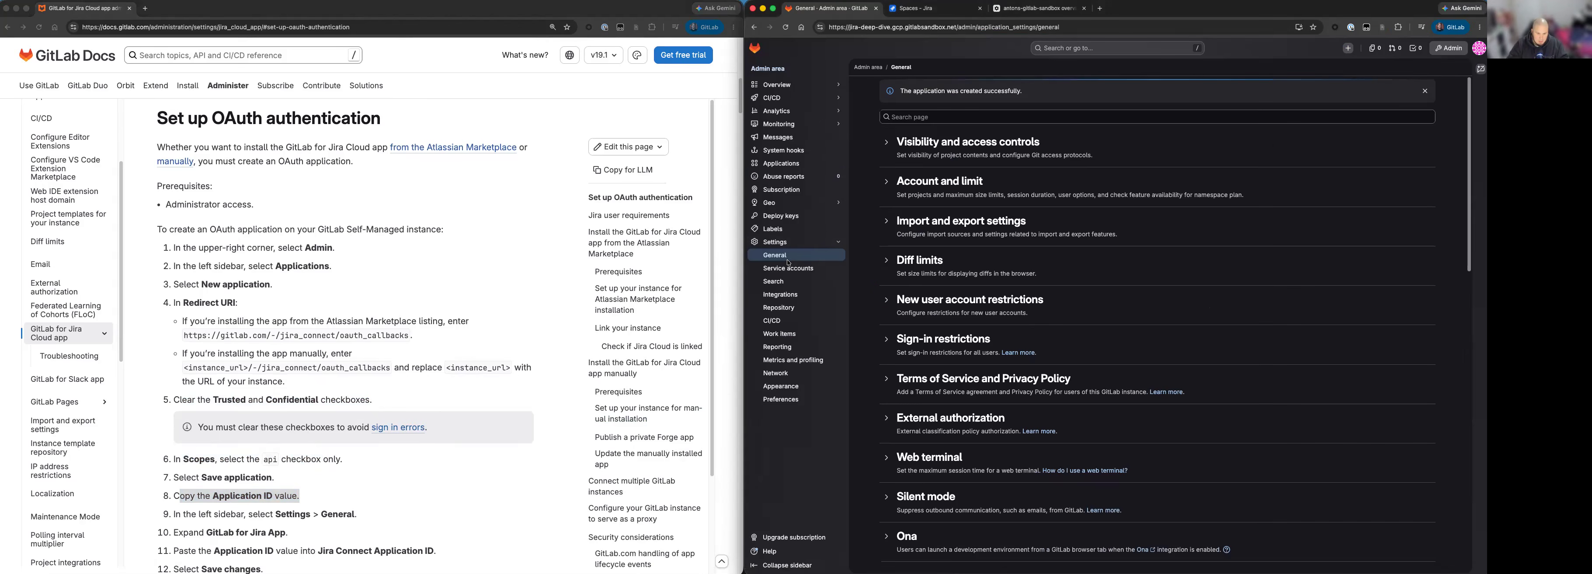
pyautogui.scroll(-10, 1276, 335)
pyautogui.scroll(-4, 1275, 335)
pyautogui.click(989, 414)
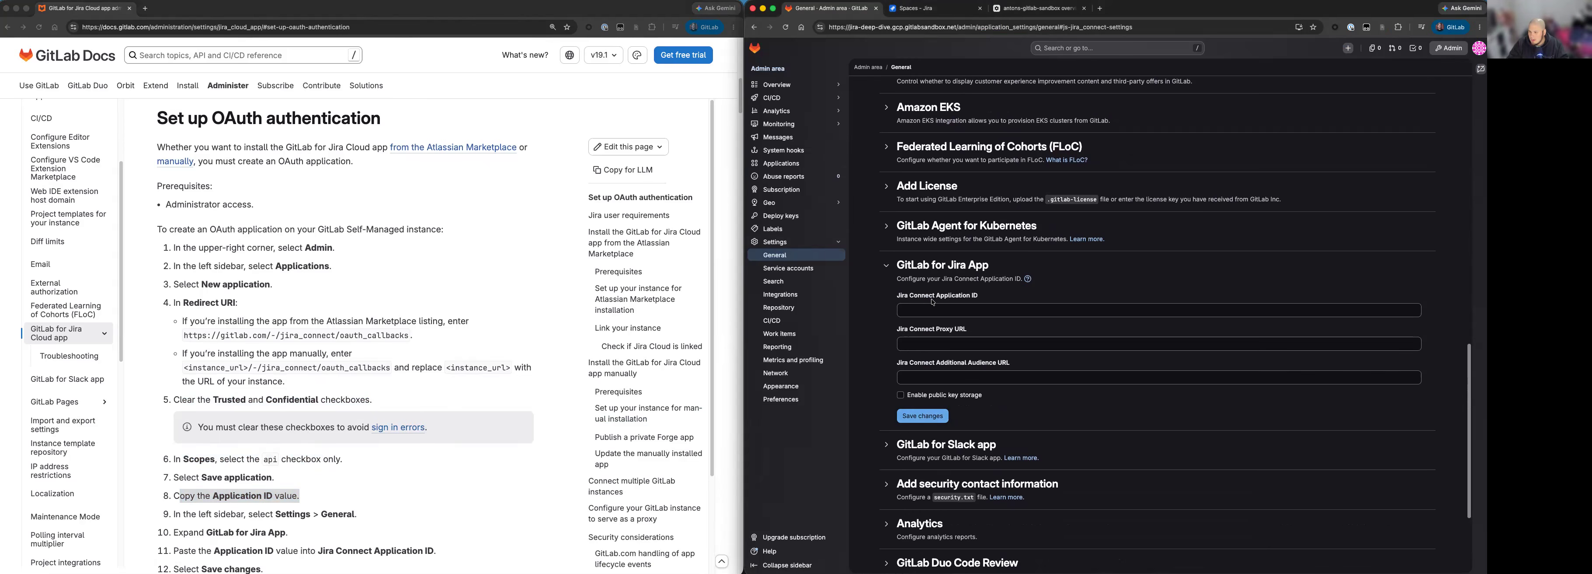
pyautogui.click(940, 310)
pyautogui.press('super+v')
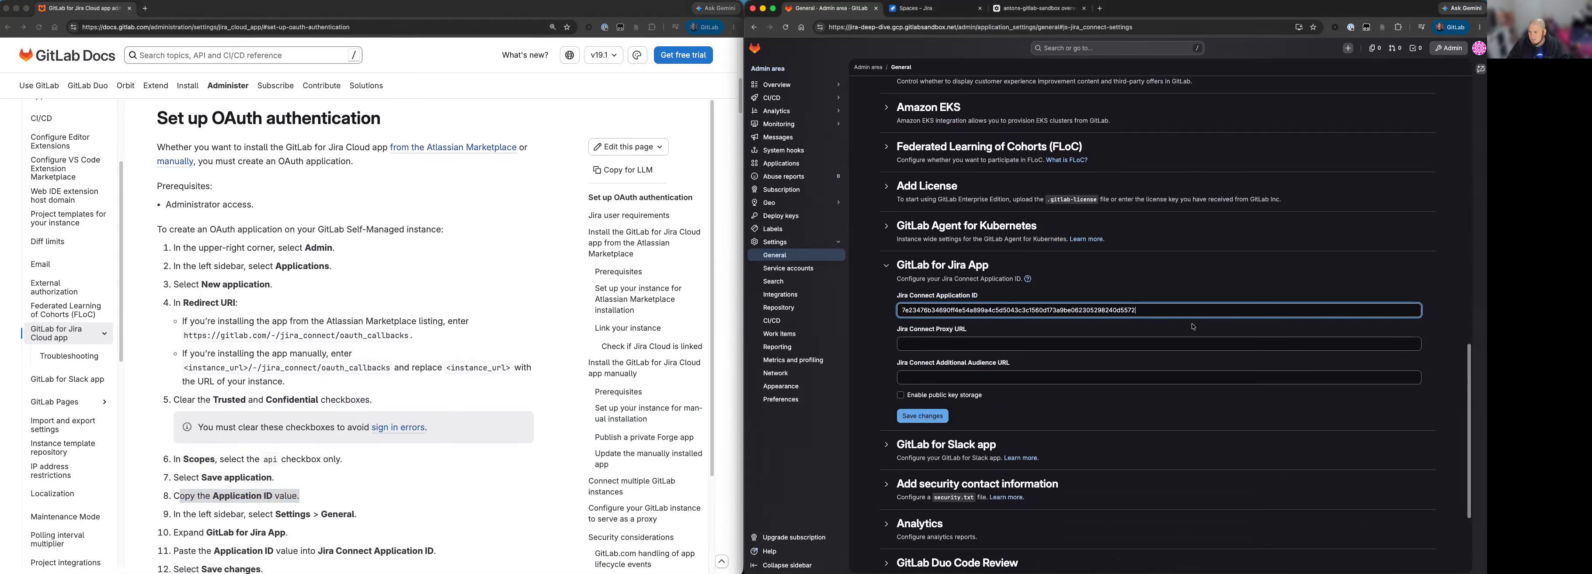
pyautogui.click(921, 417)
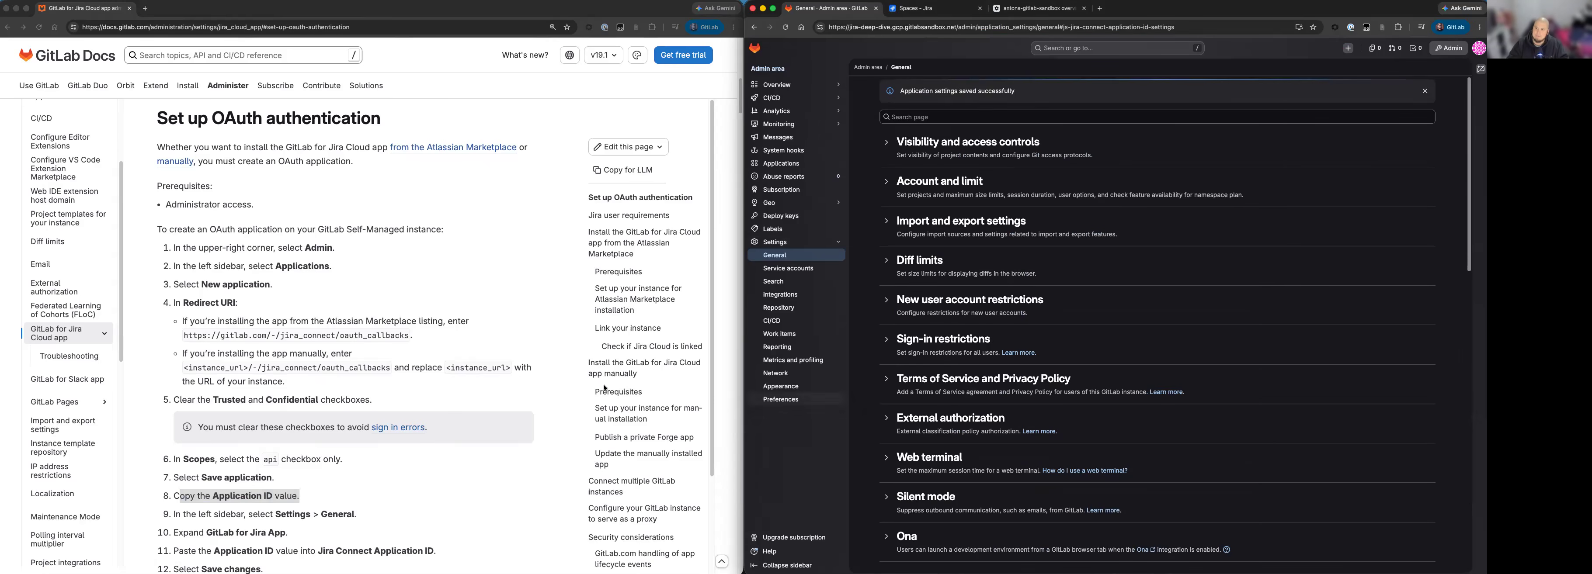
pyautogui.scroll(-2, 363, 402)
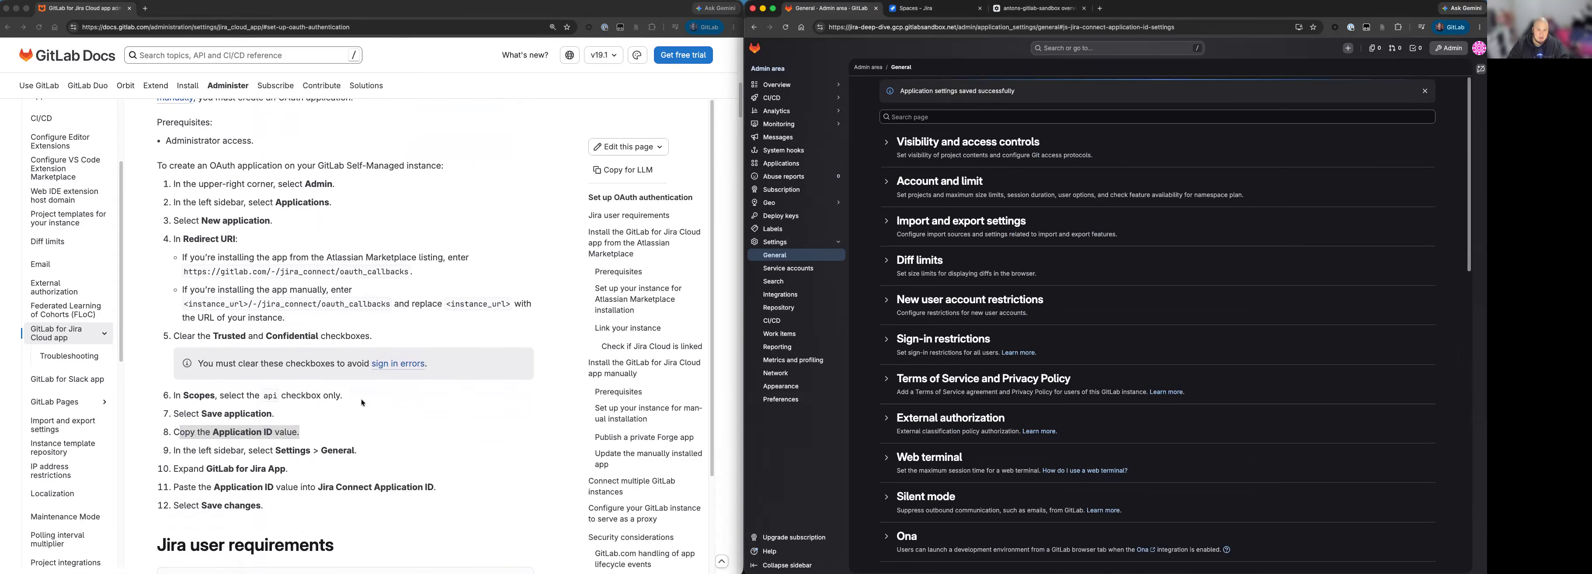
pyautogui.scroll(1, 363, 402)
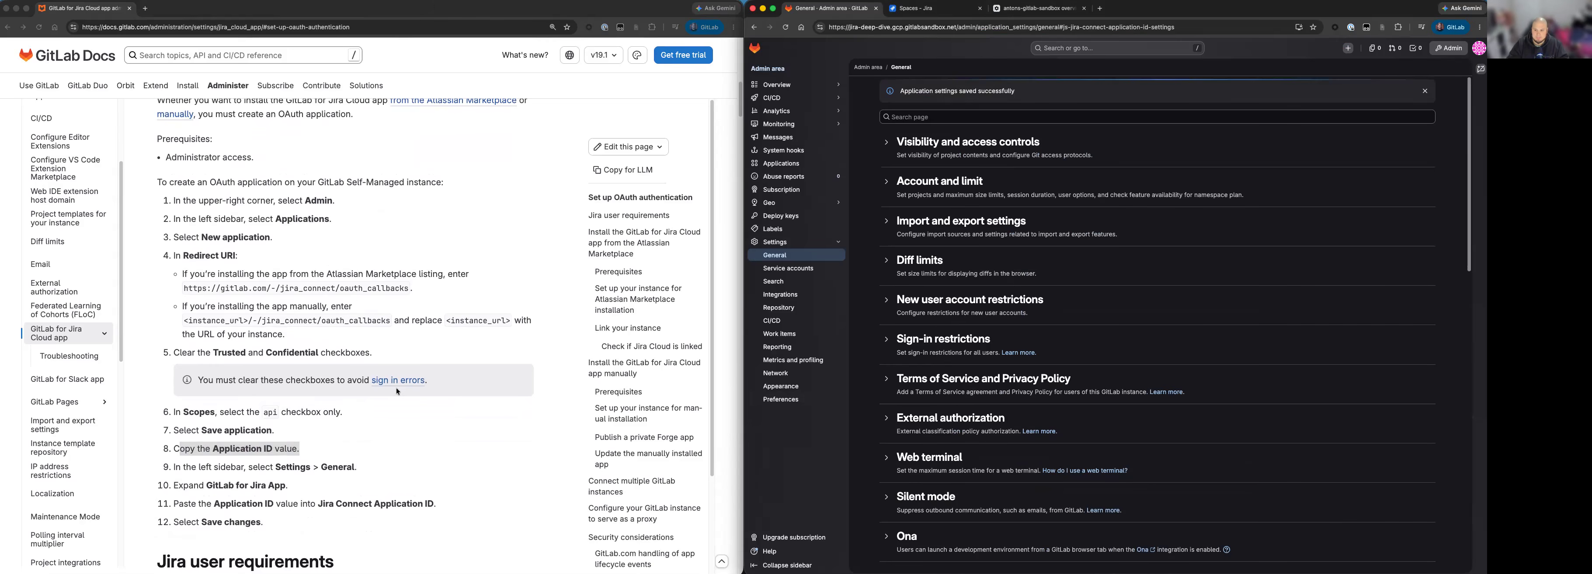
# Review the manual installation prerequisites in the documentation, covering OAuth authentication, network connections with Jira Cloud and instances behind a firewall.
pyautogui.click(611, 396)
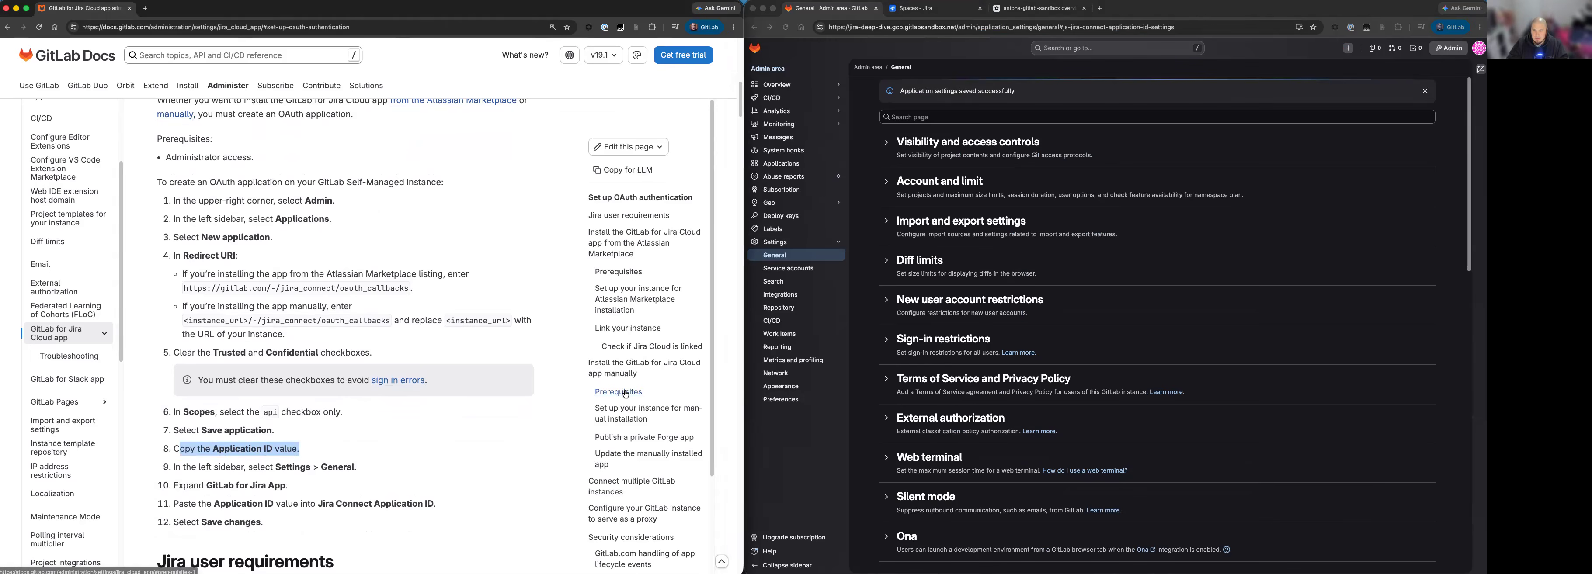
pyautogui.click(621, 394)
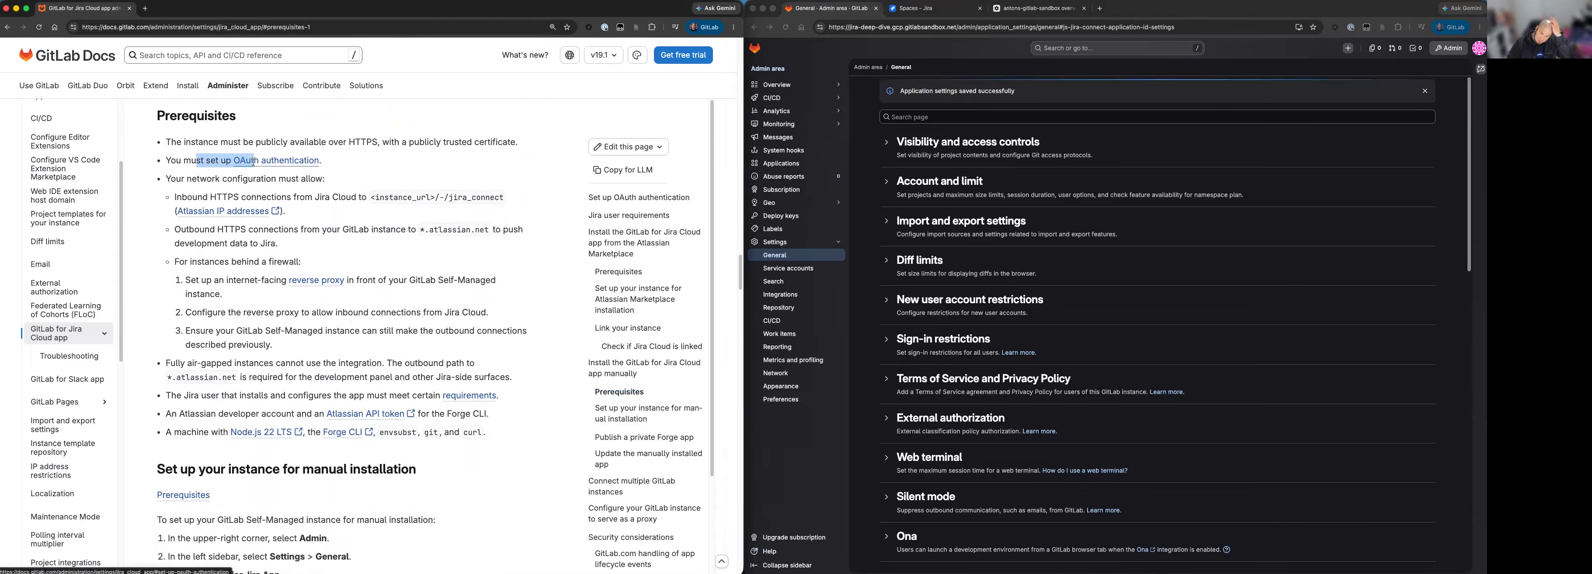
pyautogui.moveTo(176, 179); pyautogui.dragTo(295, 179)
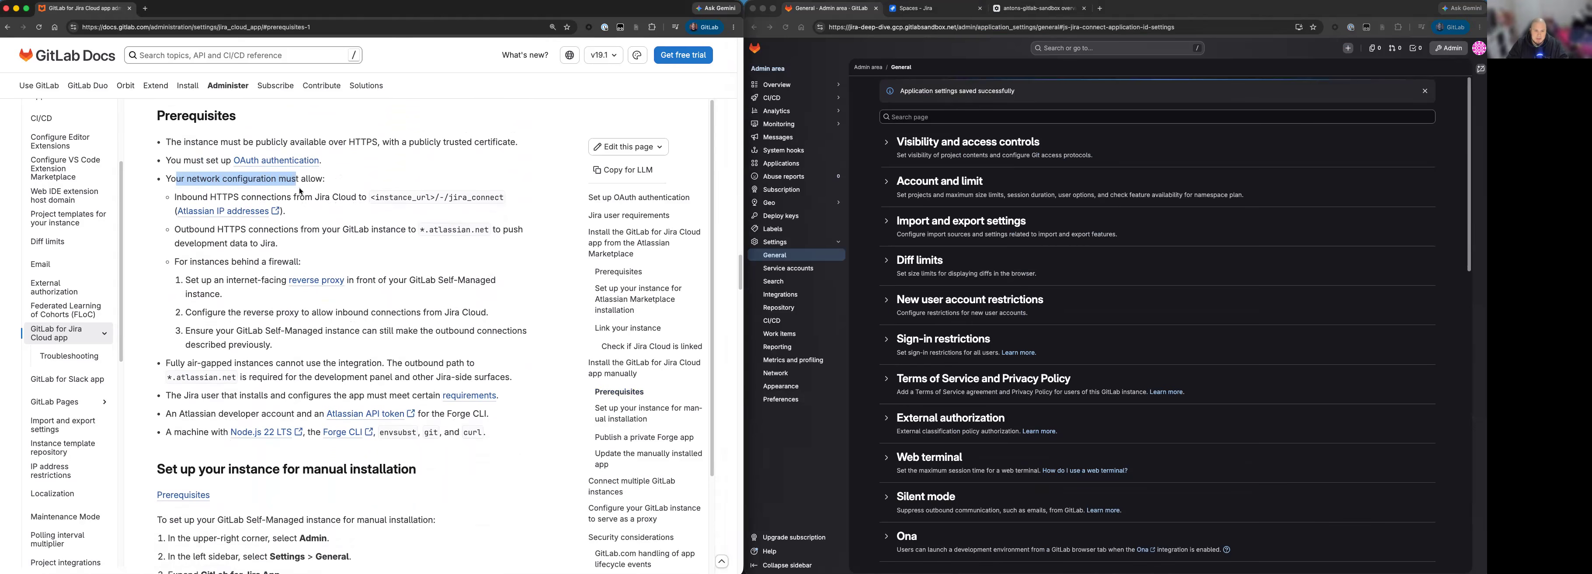
pyautogui.click(188, 196)
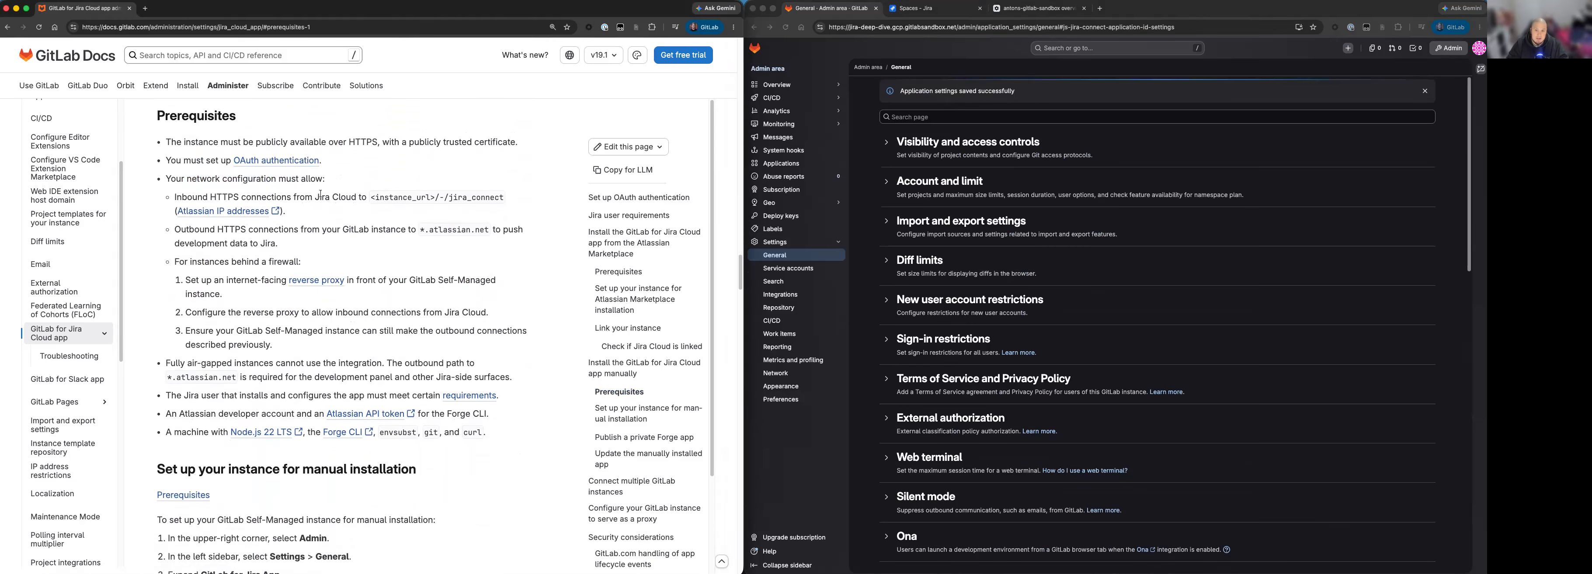
pyautogui.moveTo(322, 194); pyautogui.dragTo(336, 195)
pyautogui.click(206, 229)
pyautogui.moveTo(189, 261); pyautogui.dragTo(228, 279)
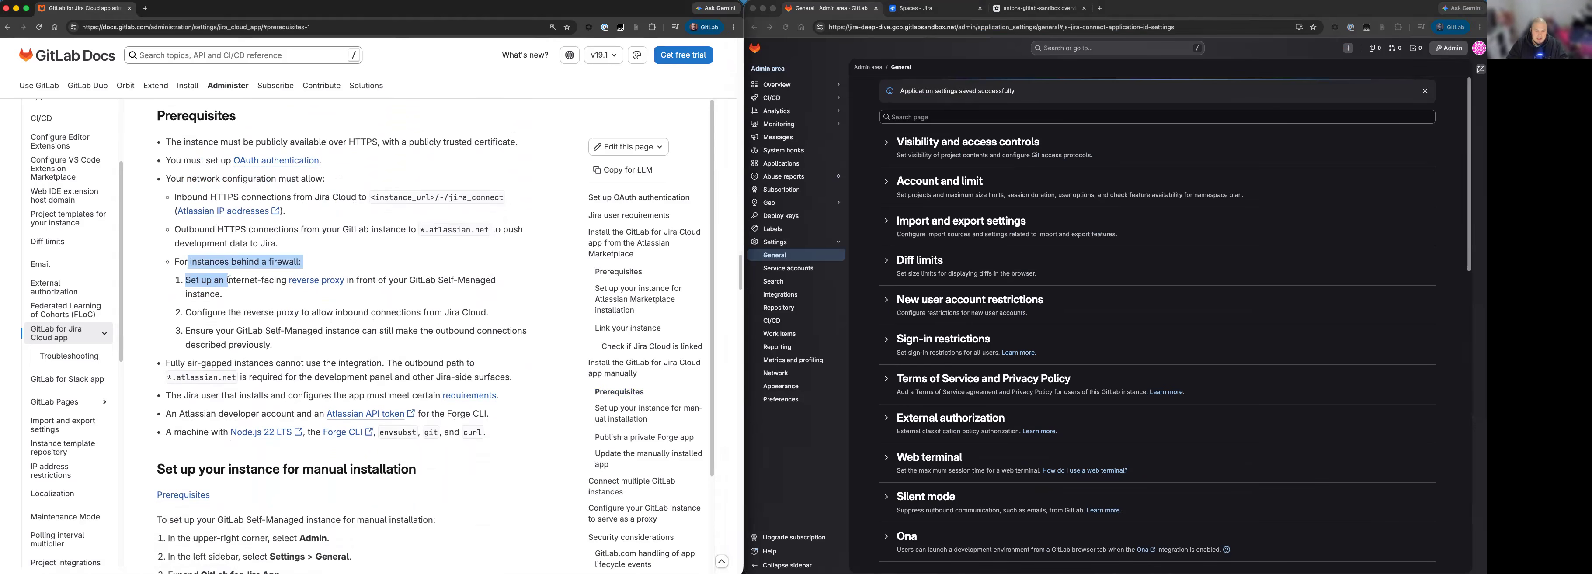
pyautogui.click(233, 281)
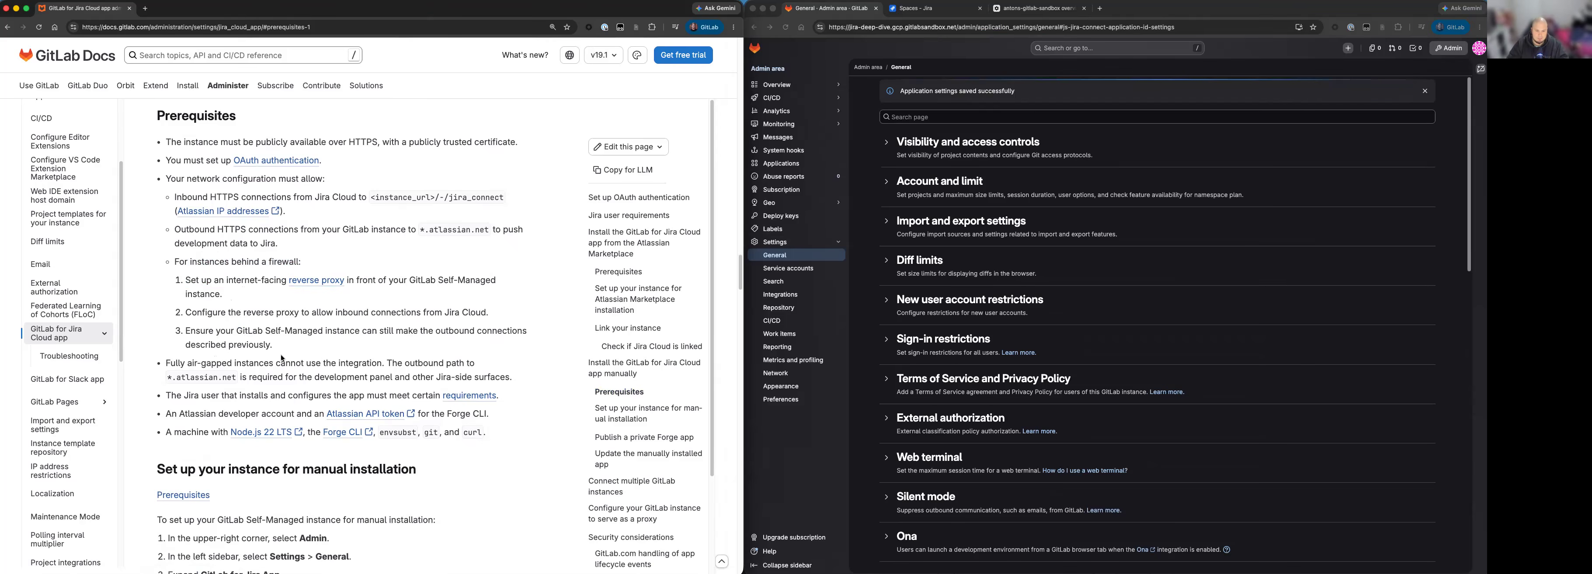
# Follow the prerequisite on the installing Jira user and read the linked requirements on org-admins or site-admins membership and group setup.
pyautogui.moveTo(175, 395); pyautogui.dragTo(294, 395)
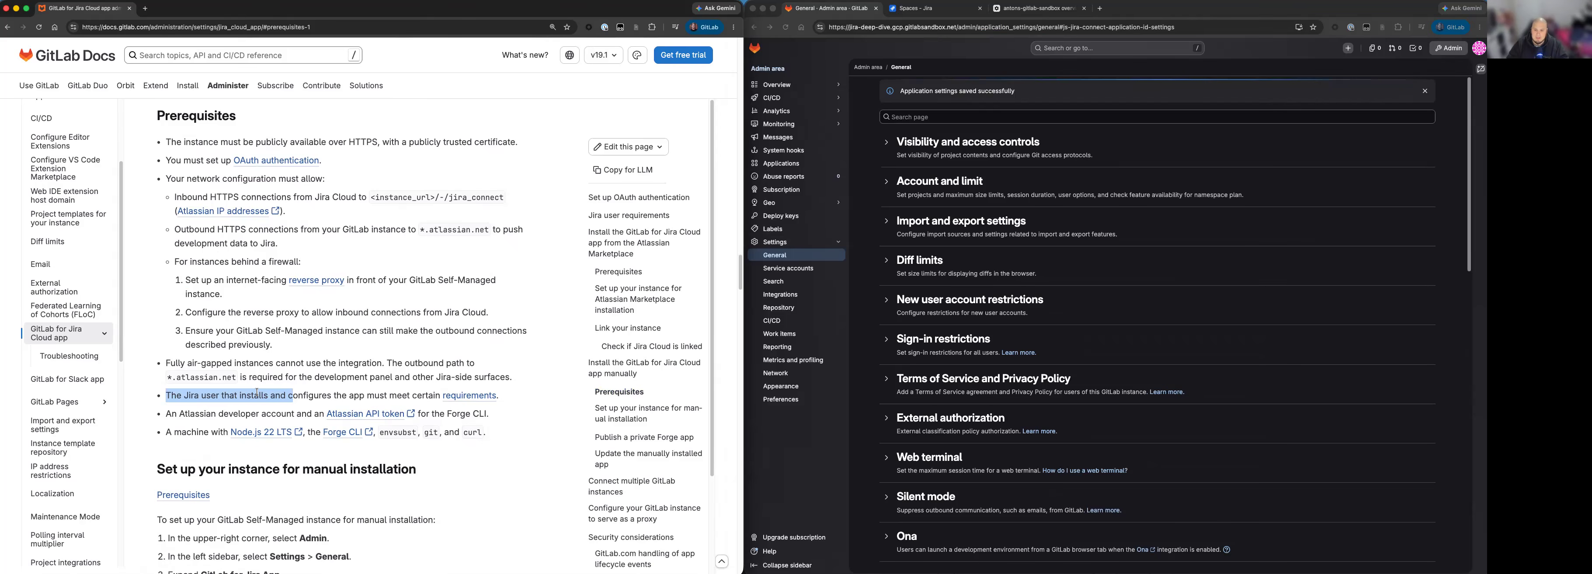
pyautogui.click(460, 395)
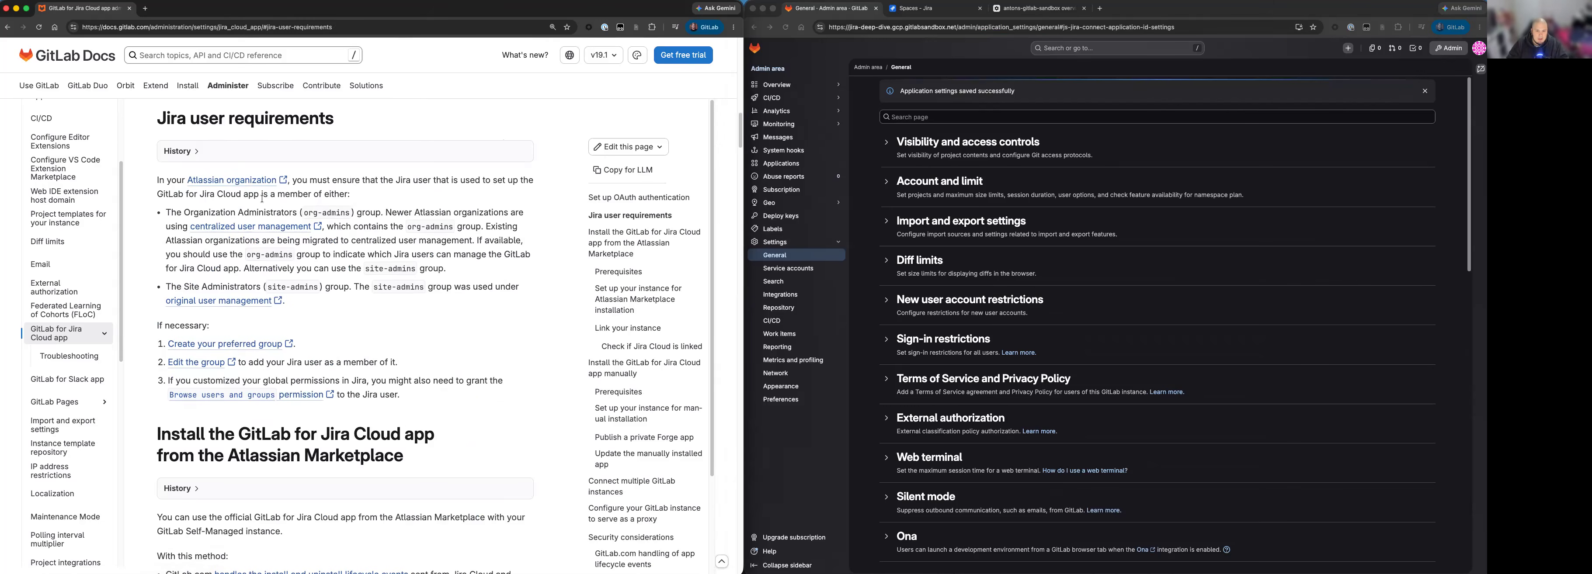
pyautogui.moveTo(359, 181); pyautogui.dragTo(437, 192)
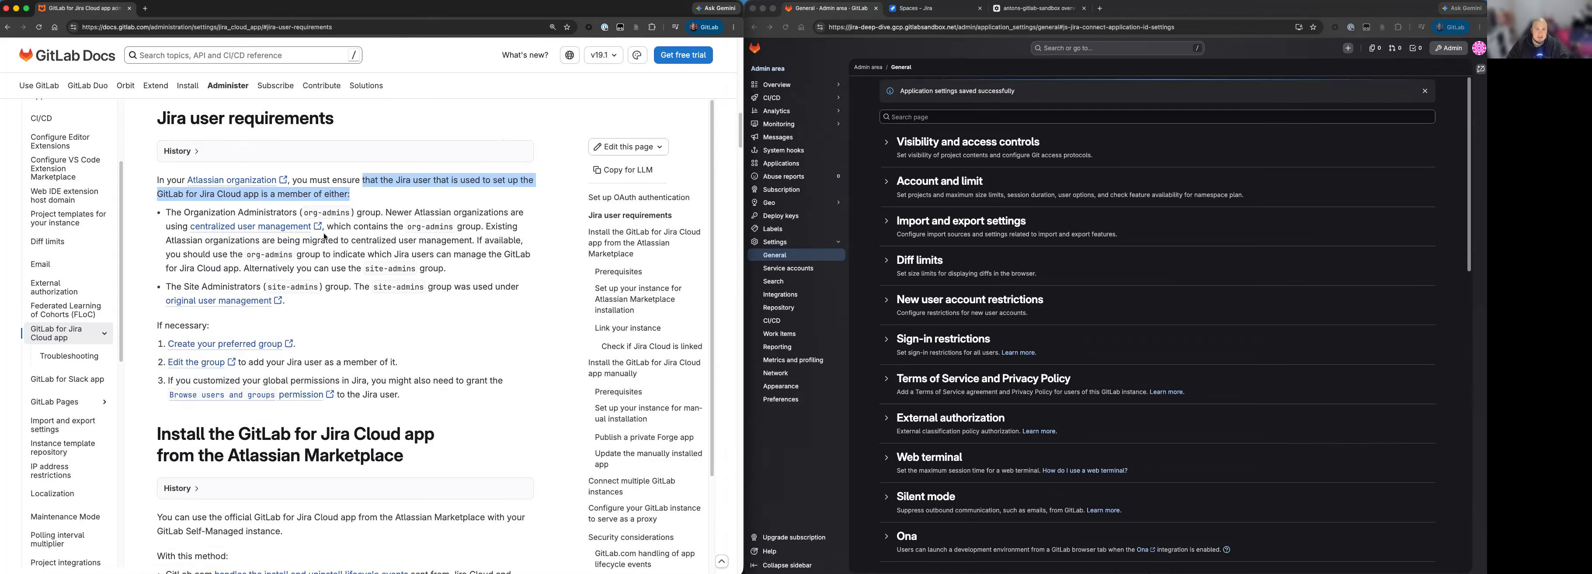
pyautogui.click(311, 211)
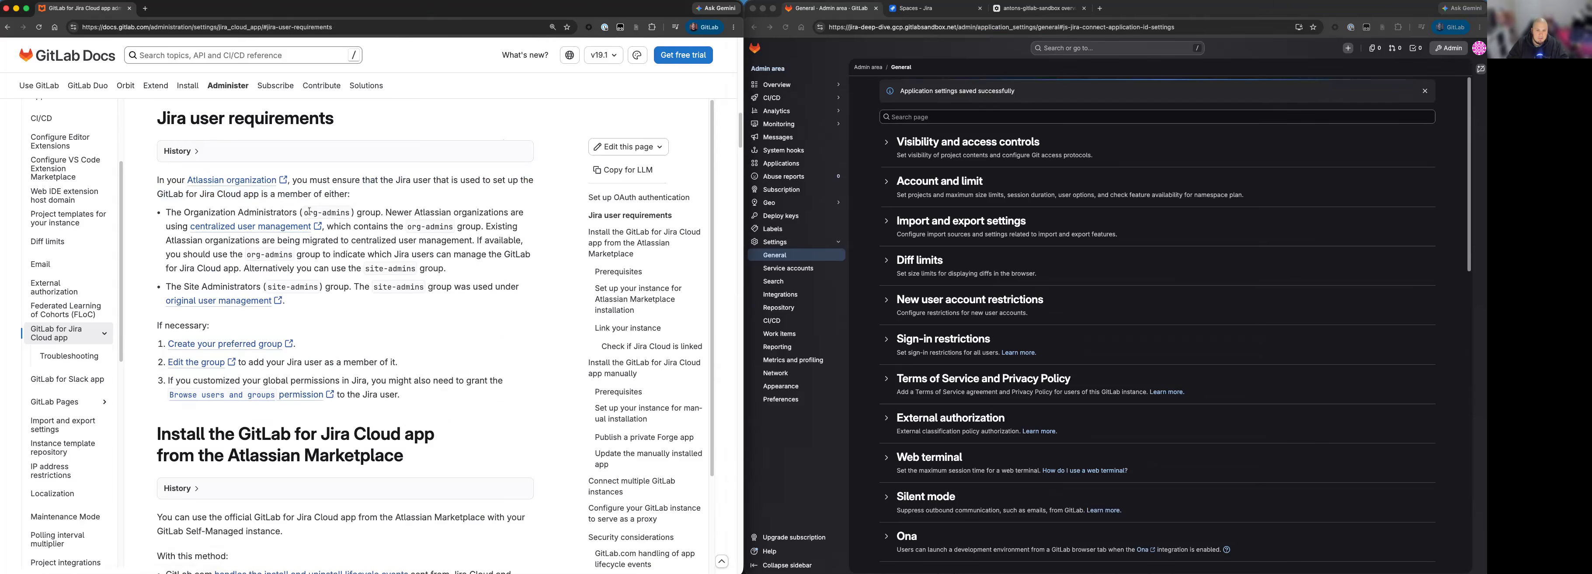
pyautogui.moveTo(305, 212); pyautogui.dragTo(349, 213)
pyautogui.moveTo(267, 286); pyautogui.dragTo(315, 285)
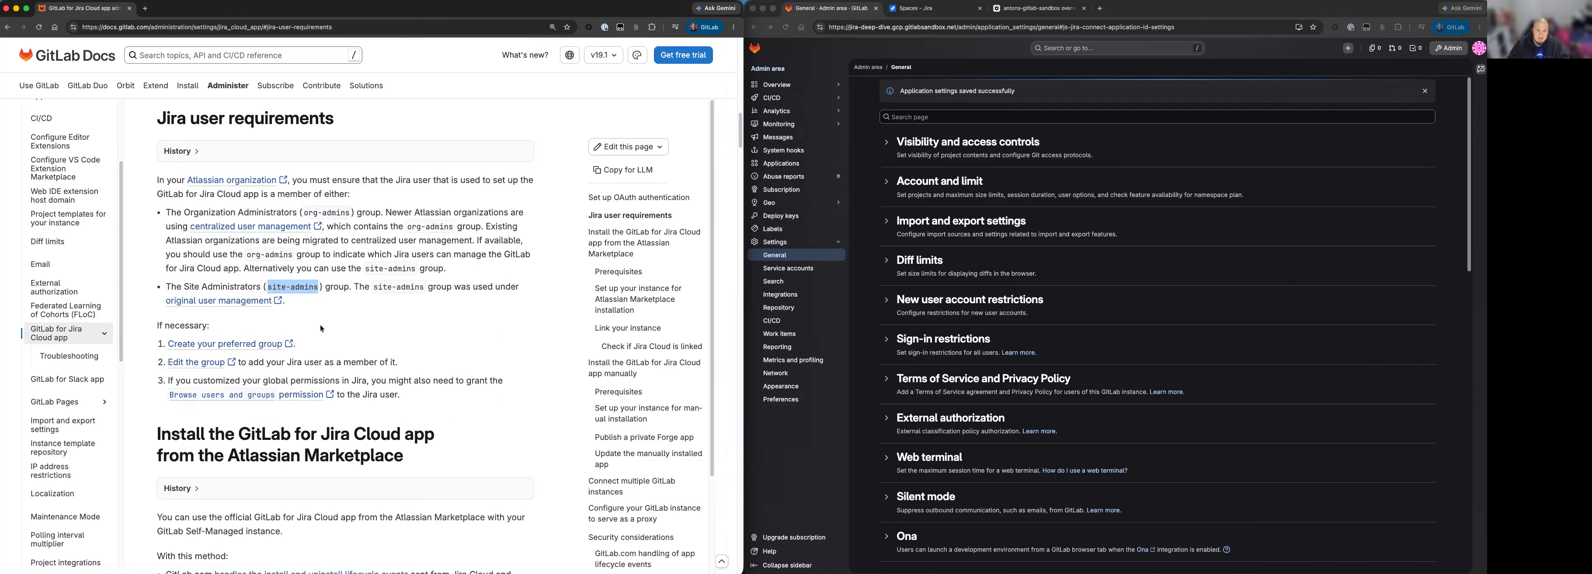
pyautogui.moveTo(175, 326); pyautogui.dragTo(350, 394)
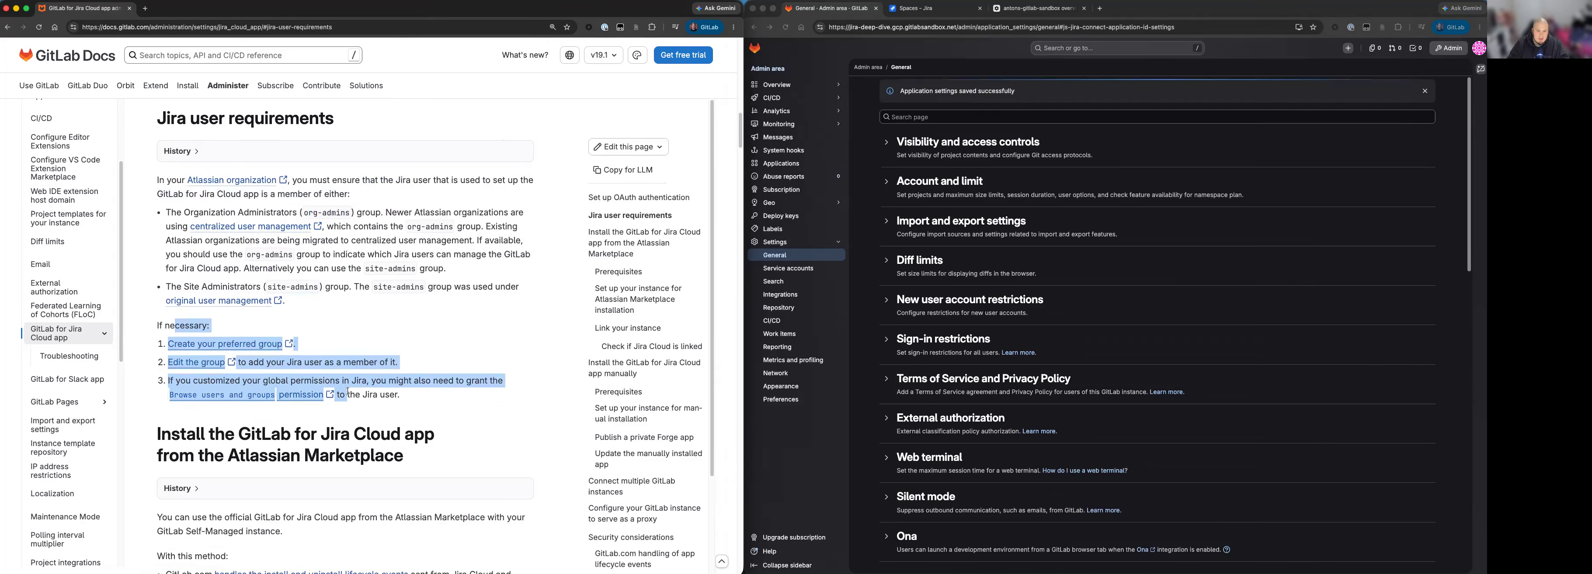
pyautogui.click(371, 378)
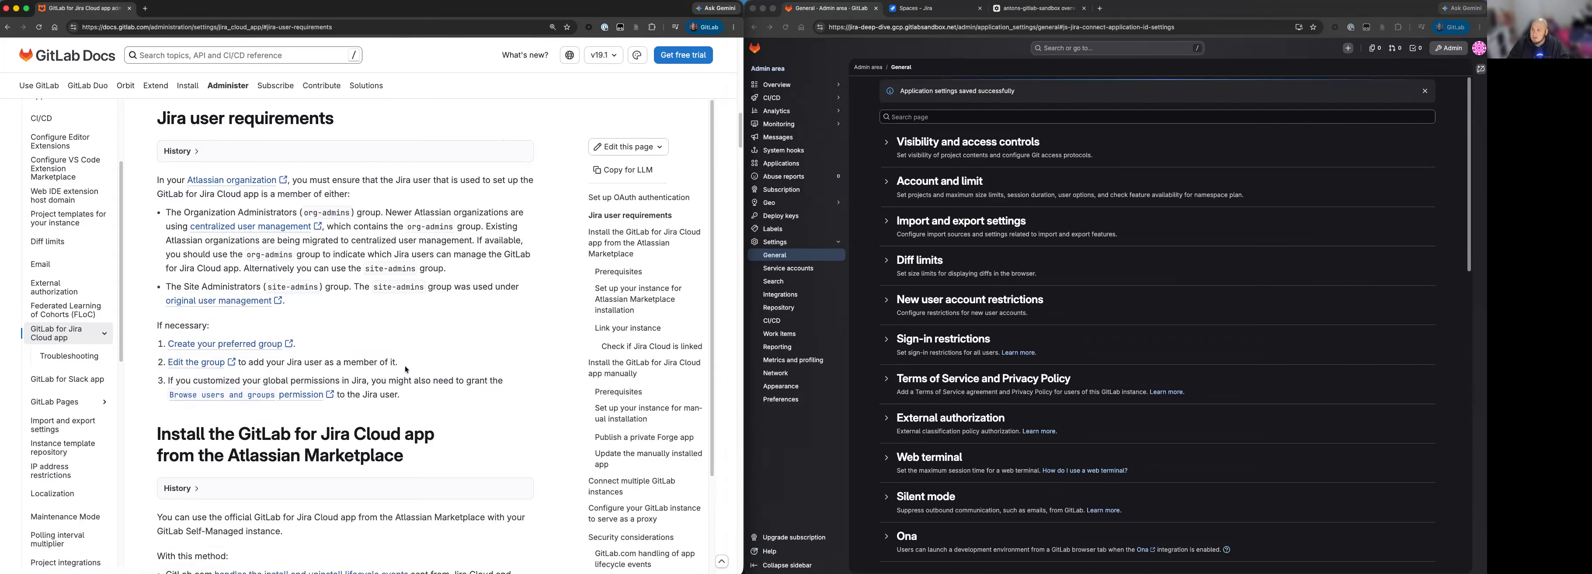
# Check in Atlassian Administration which groups the active organization admin user belongs to.
pyautogui.click(1052, 8)
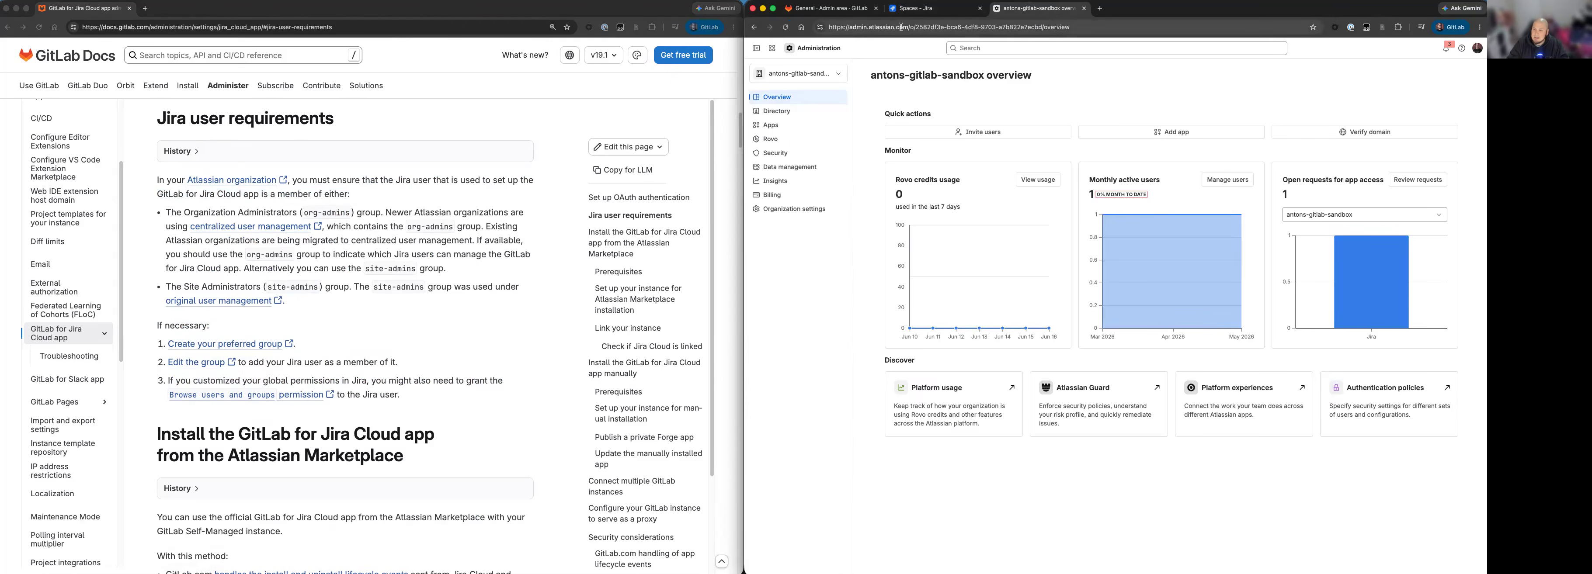
pyautogui.click(774, 112)
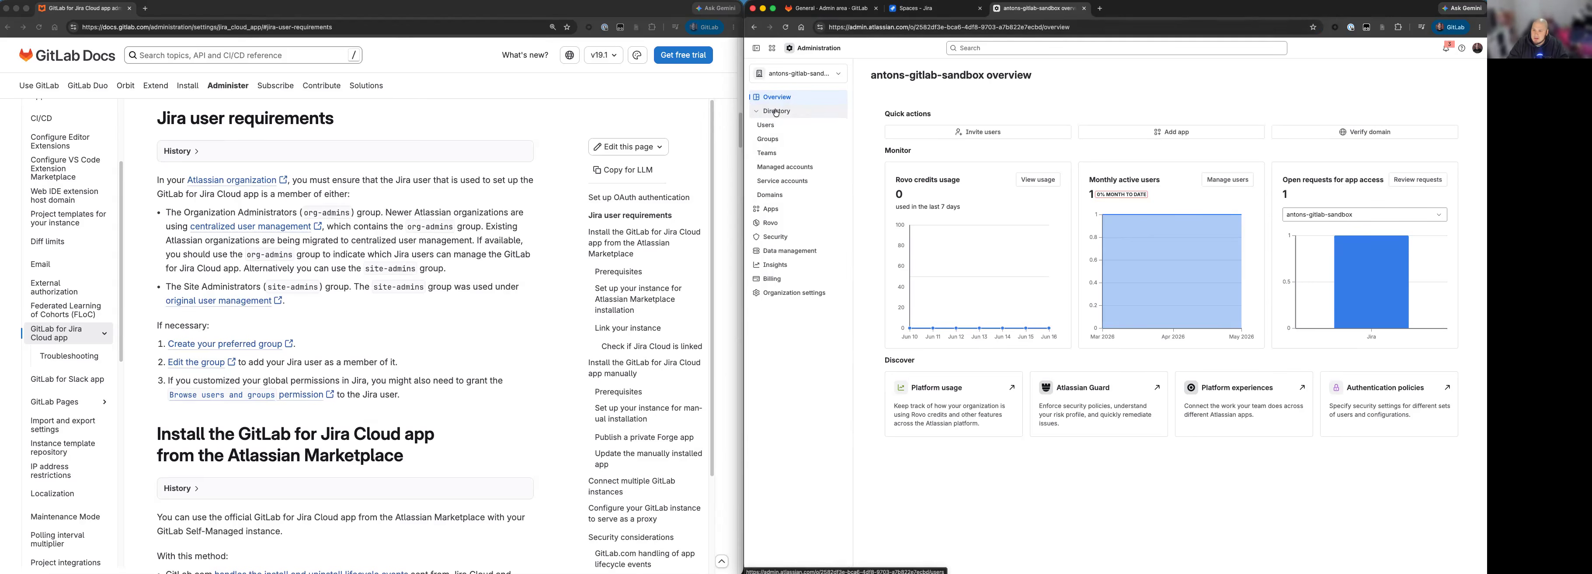
pyautogui.click(772, 126)
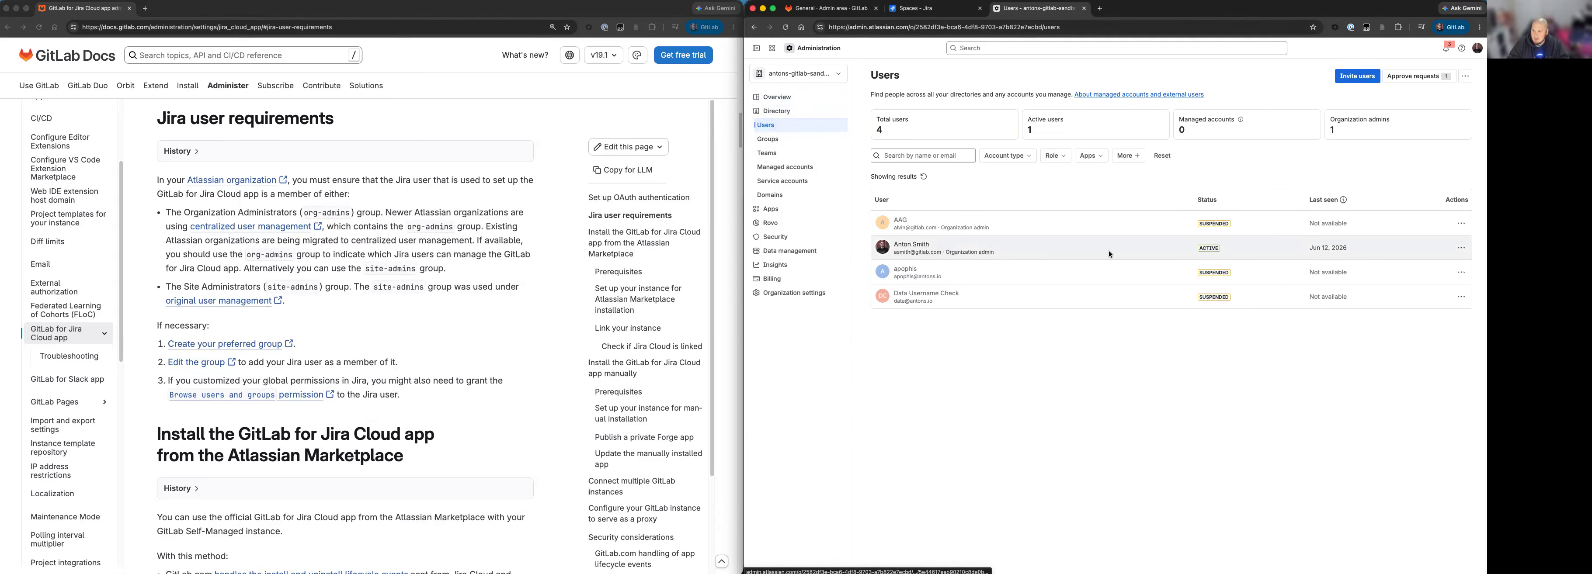
pyautogui.click(916, 251)
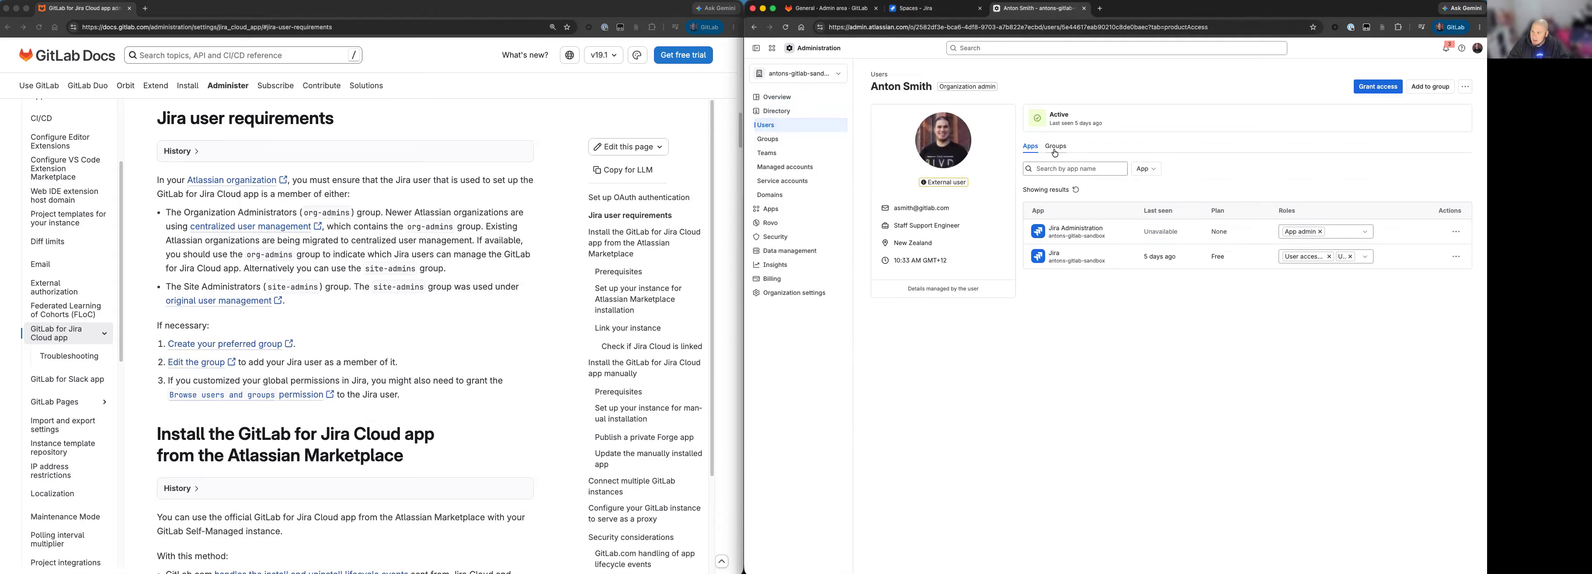
pyautogui.click(1057, 149)
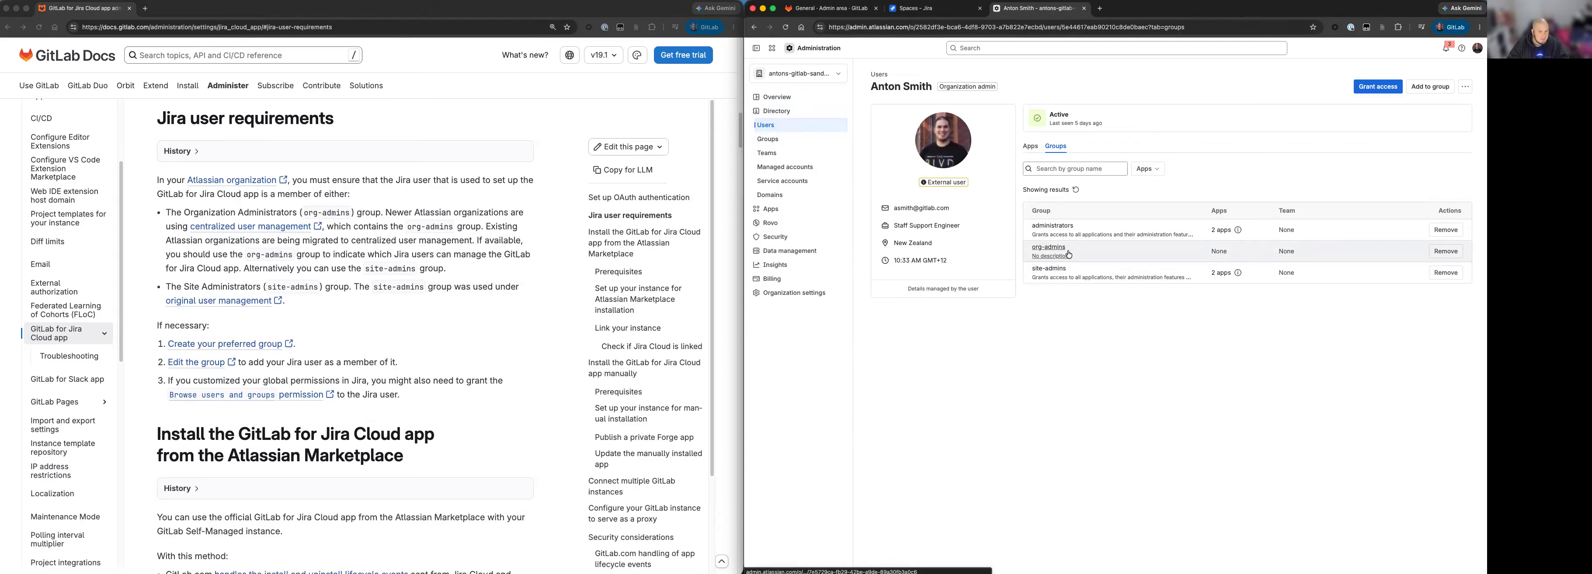
# Read the Jira user requirements note on customized global permissions and the Browse users and groups permission.
pyautogui.click(499, 324)
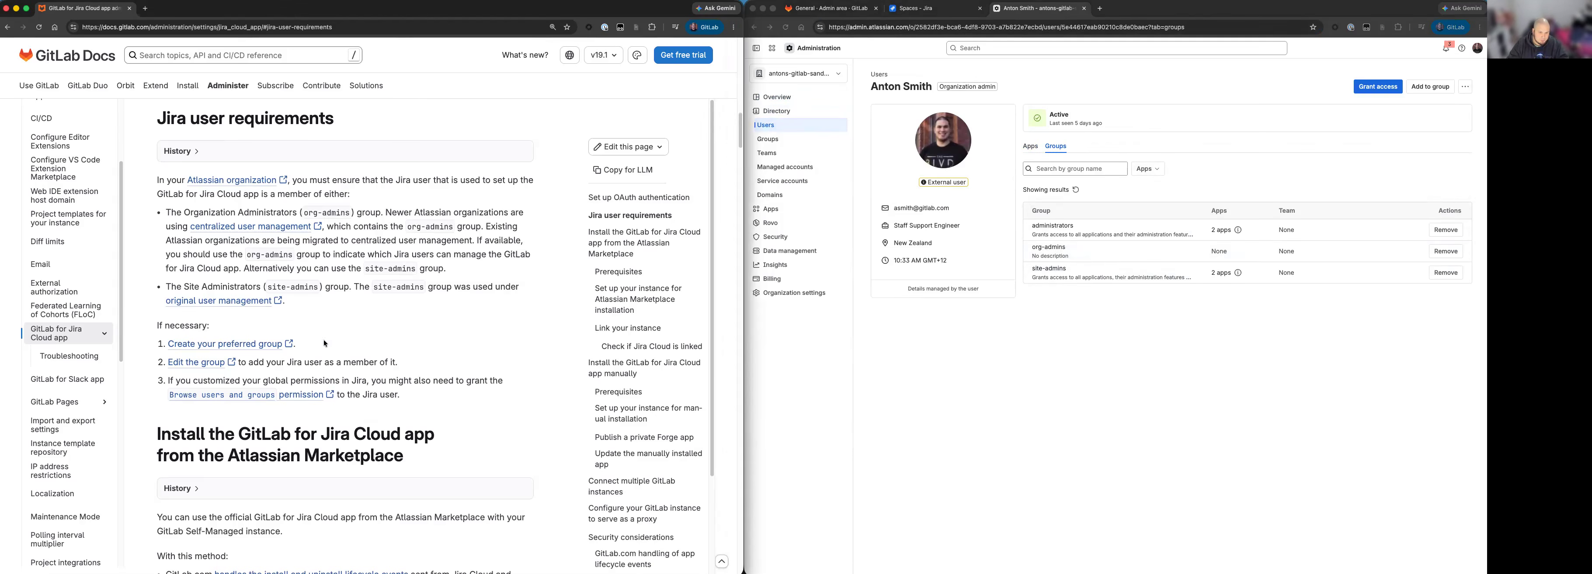
pyautogui.scroll(-2, 289, 395)
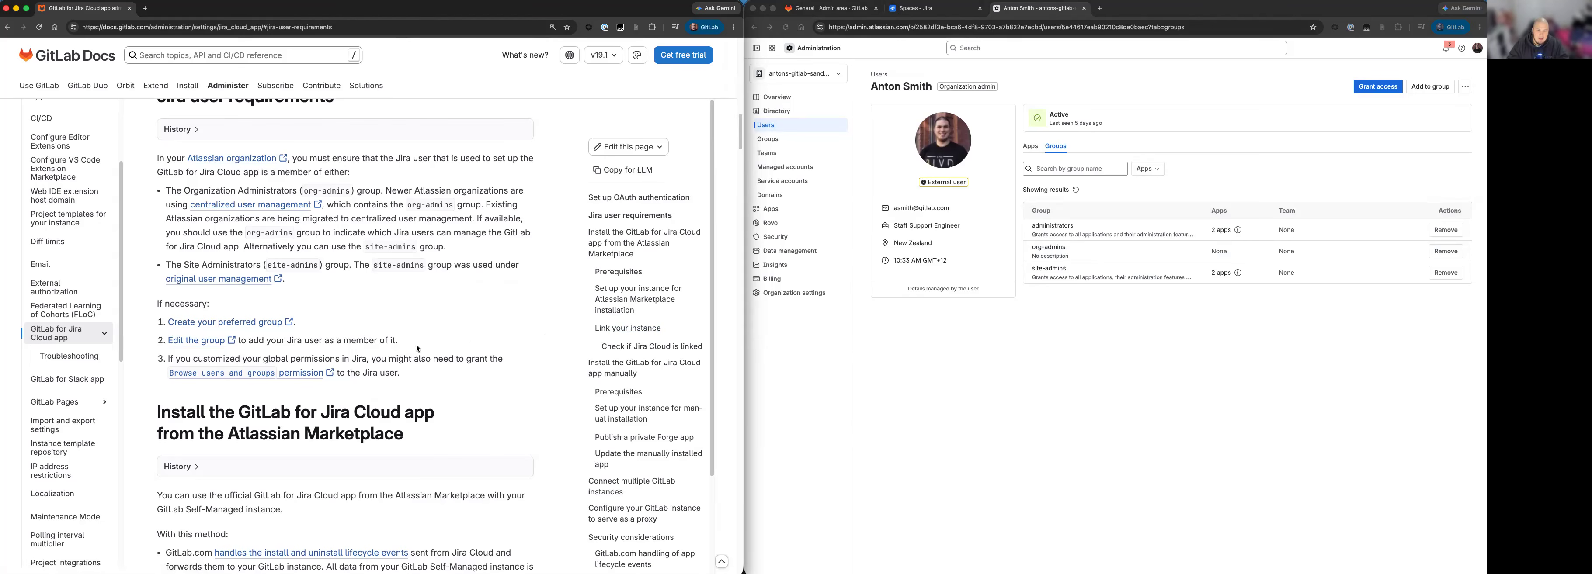
pyautogui.moveTo(172, 358); pyautogui.dragTo(431, 375)
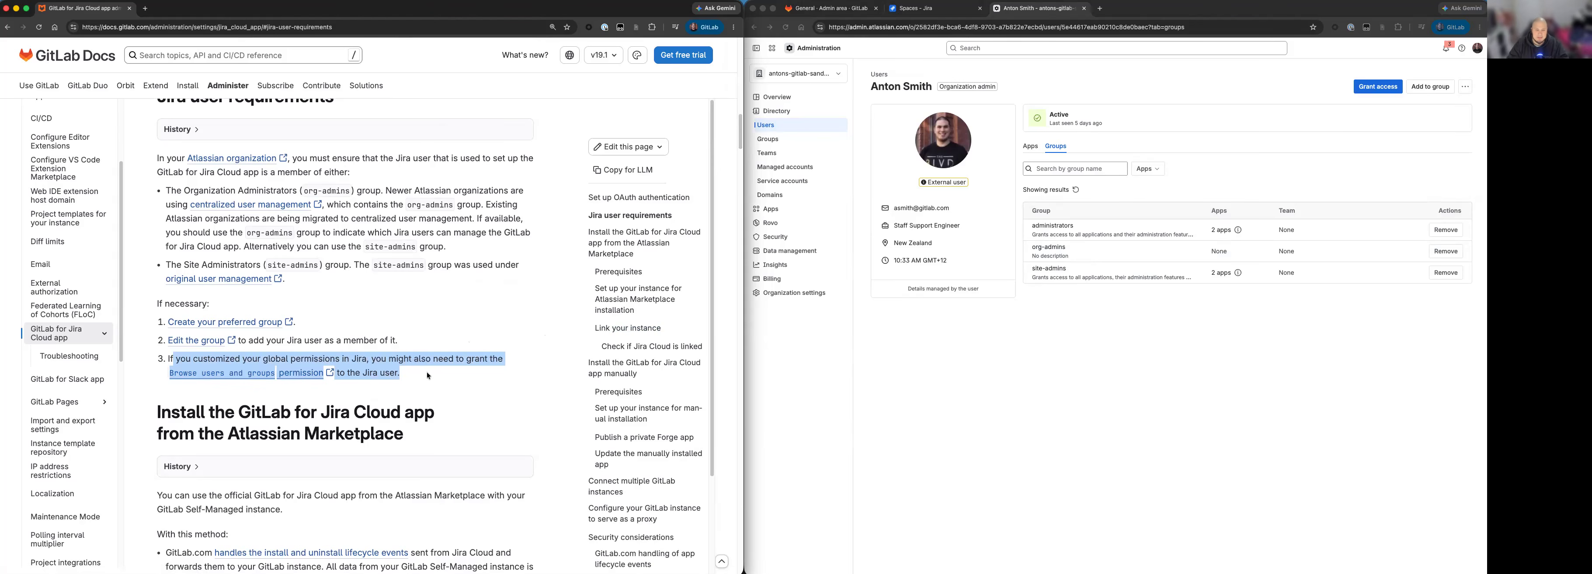
pyautogui.click(427, 376)
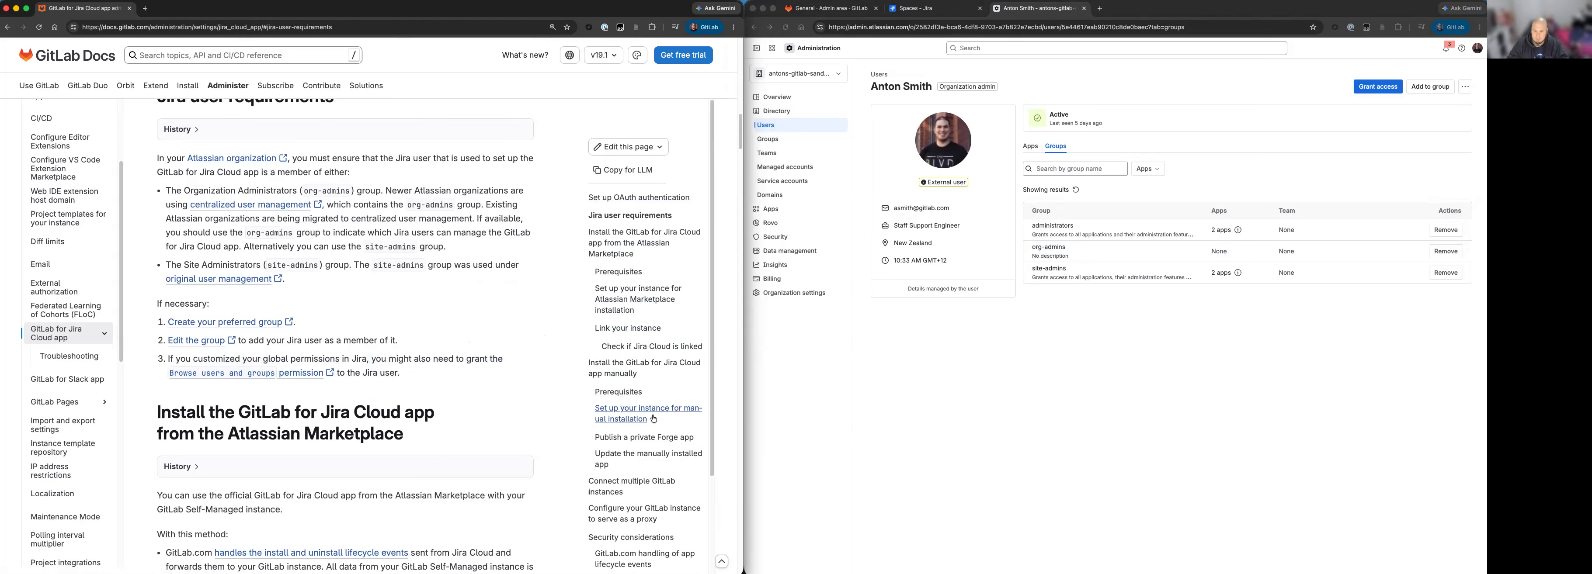
# Return to the manual installation prerequisites, review the remaining items, and read on to the Set up your instance for manual installation section.
pyautogui.click(631, 395)
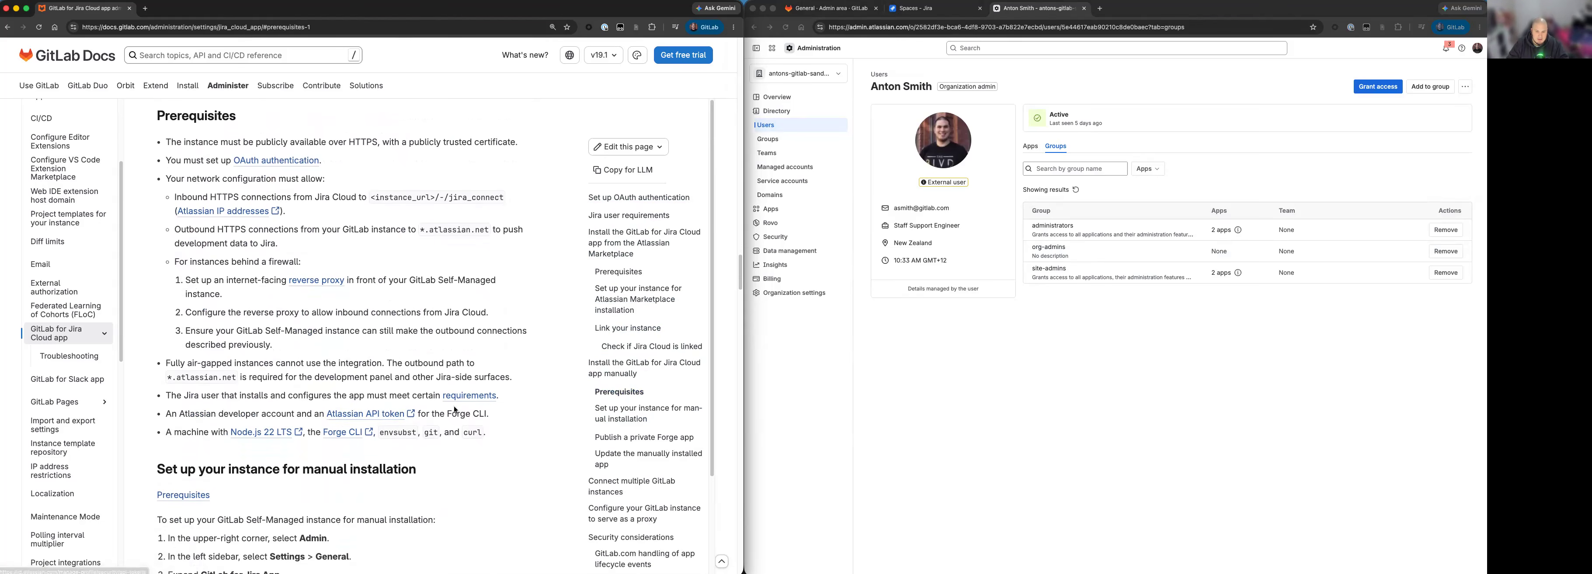
pyautogui.scroll(-1, 247, 416)
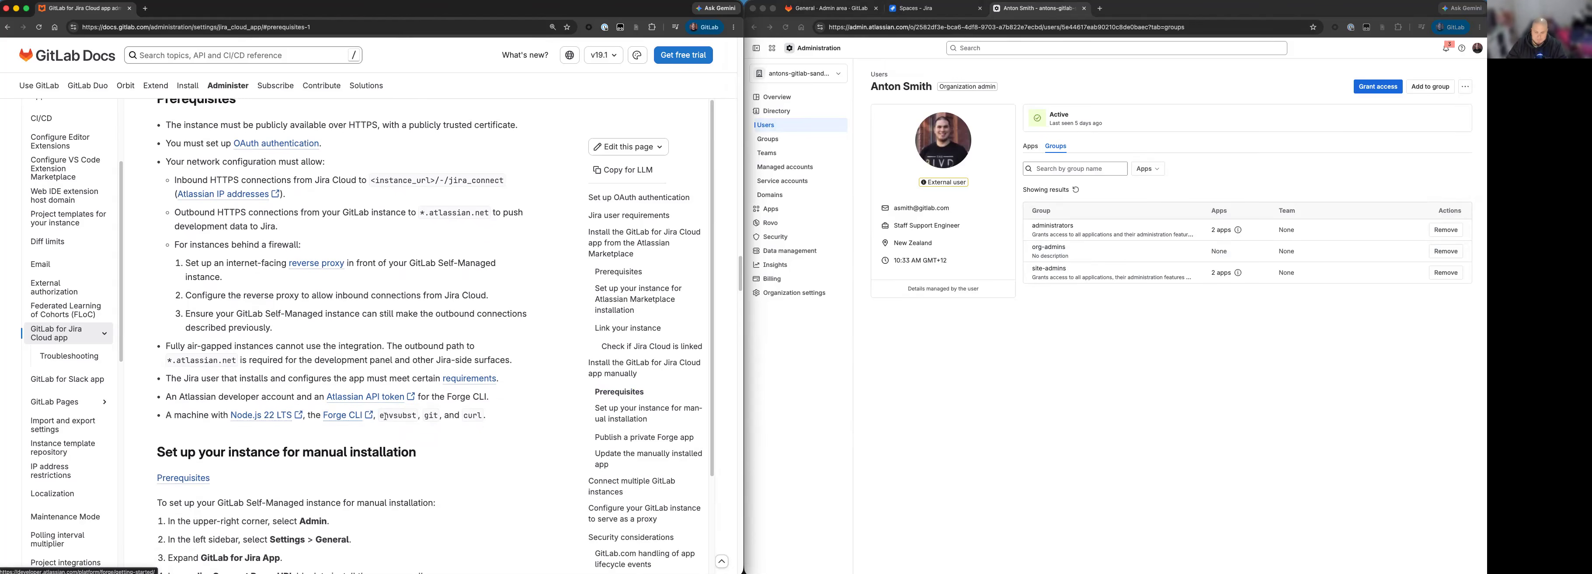
pyautogui.scroll(-1, 371, 420)
pyautogui.scroll(-3, 388, 389)
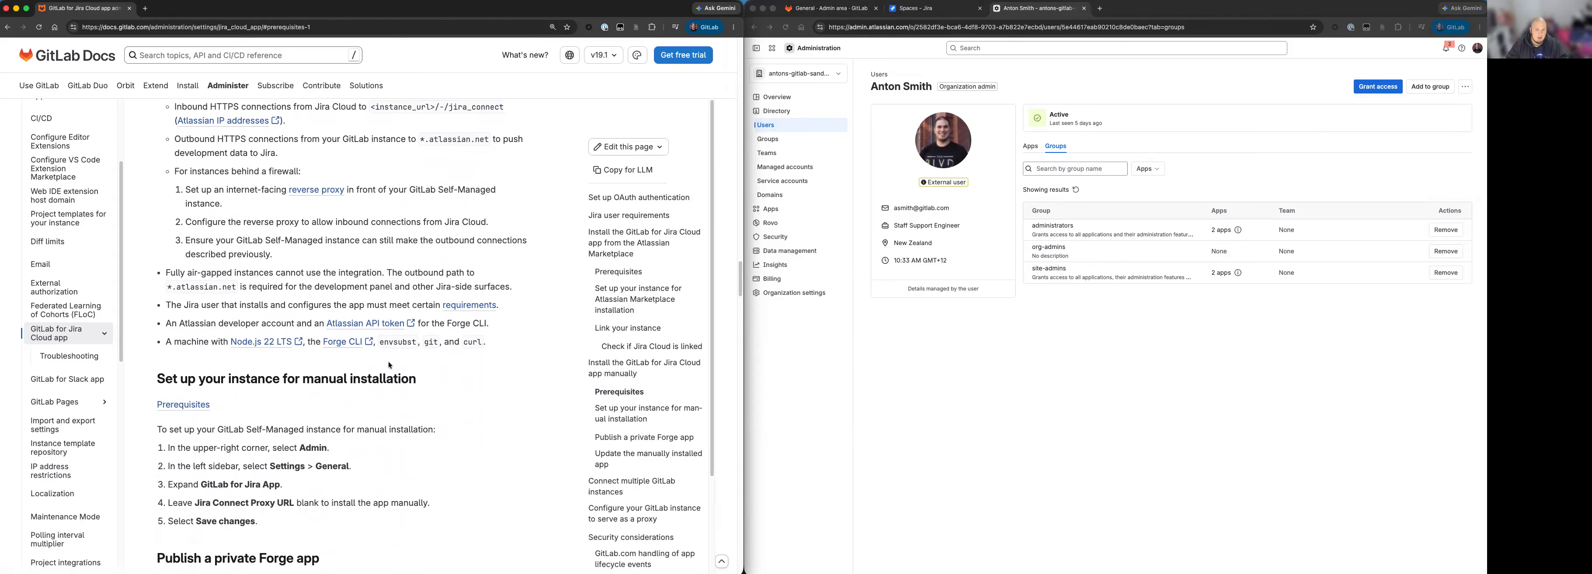
pyautogui.scroll(-1, 382, 360)
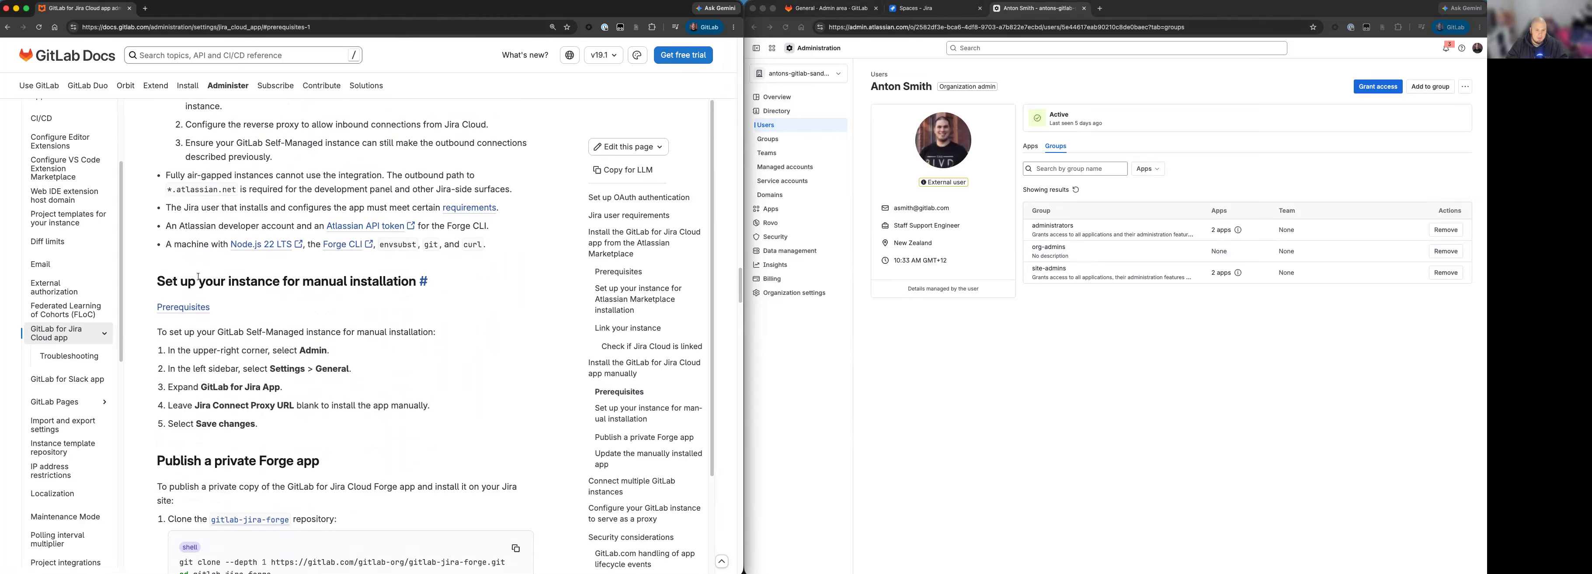
pyautogui.moveTo(419, 281); pyautogui.dragTo(199, 282)
pyautogui.click(297, 334)
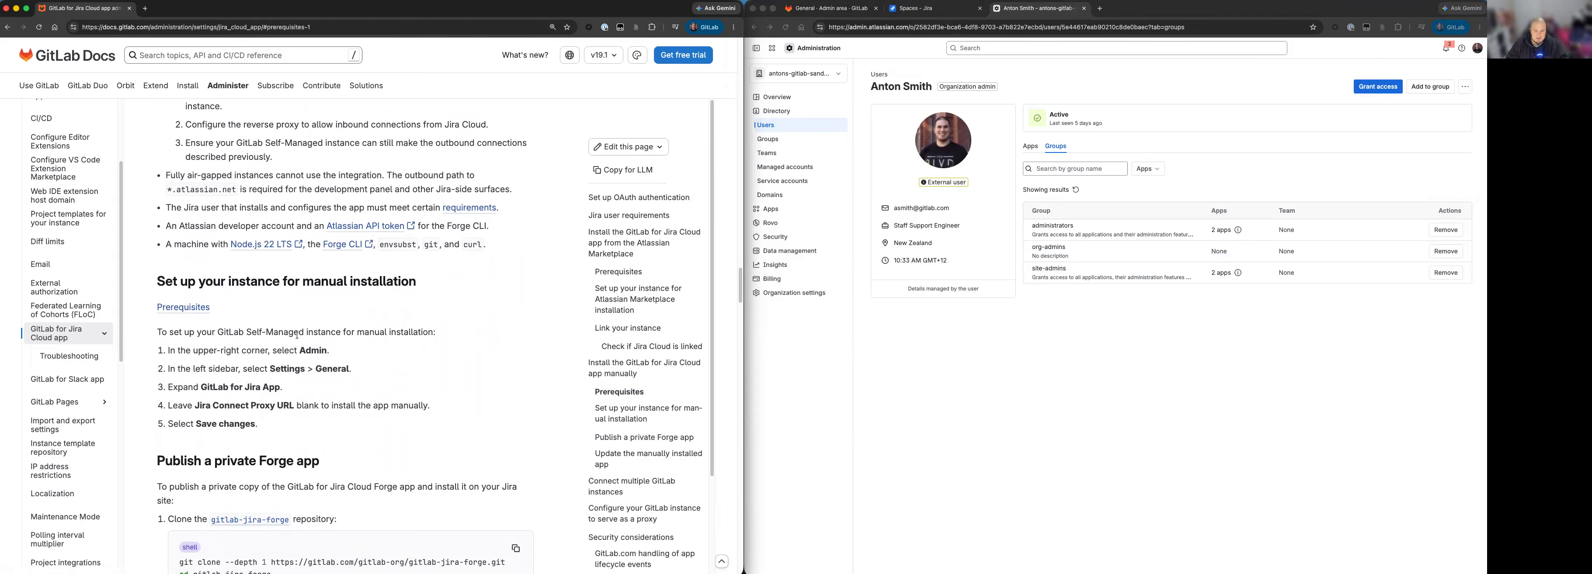
# Go back to the GitLab instance's Admin area and expand the GitLab for Jira App section of the general settings.
pyautogui.click(804, 8)
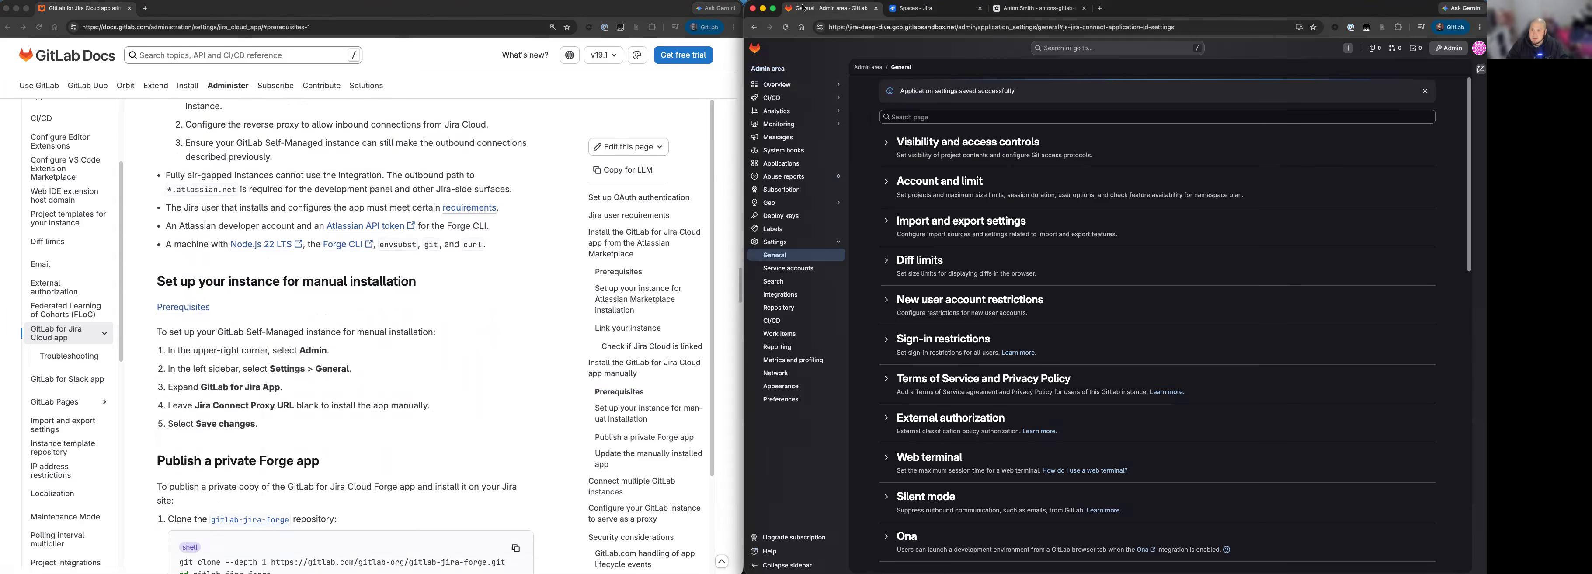
pyautogui.click(228, 337)
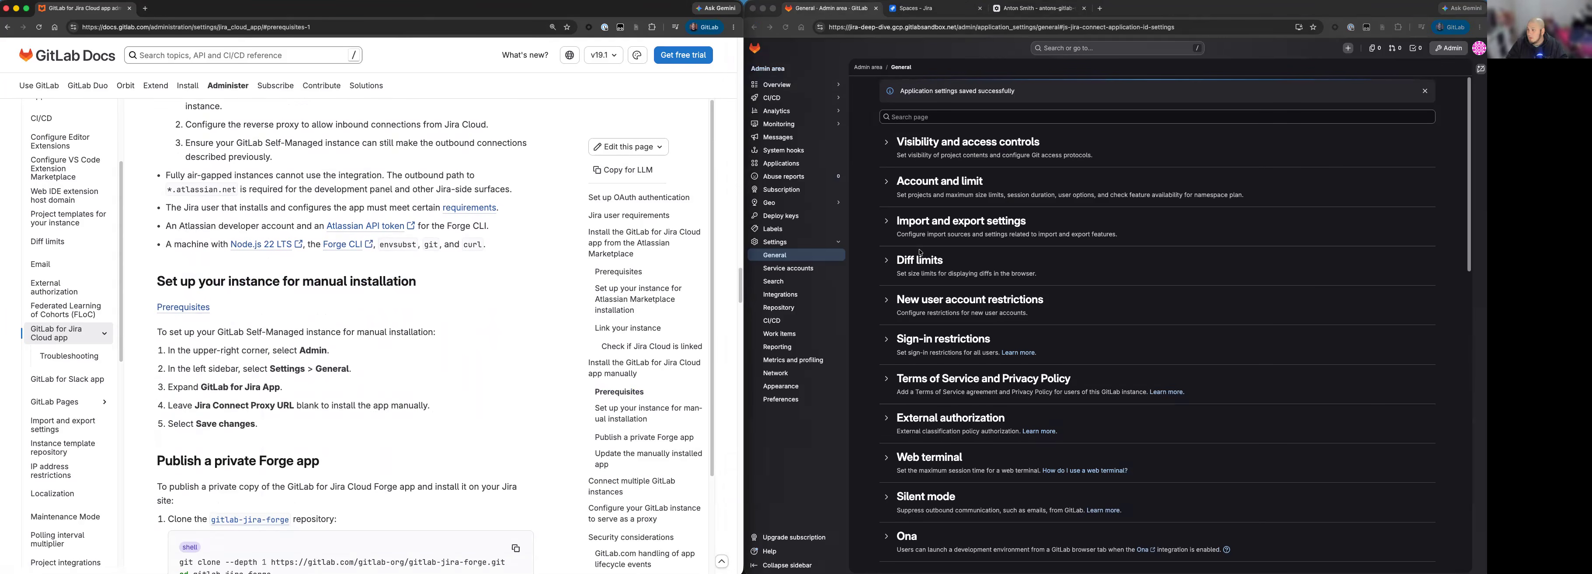
pyautogui.click(1440, 48)
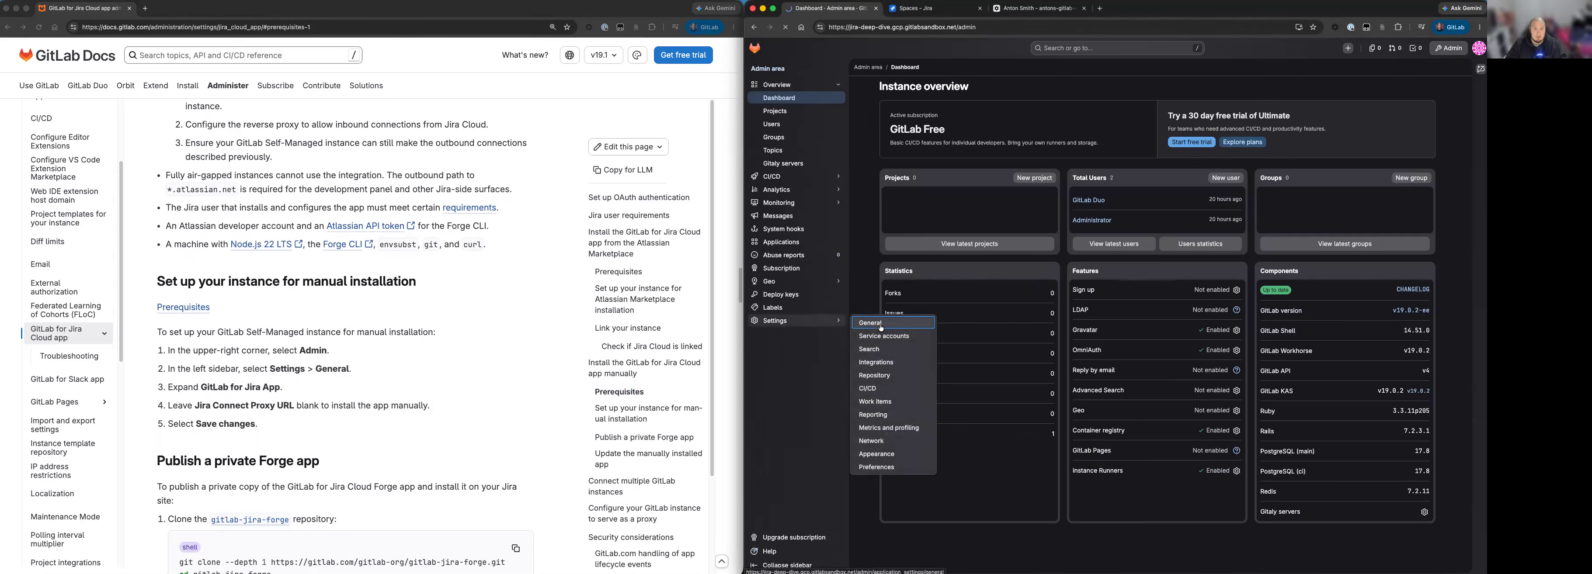
pyautogui.click(880, 327)
pyautogui.scroll(-6, 1207, 322)
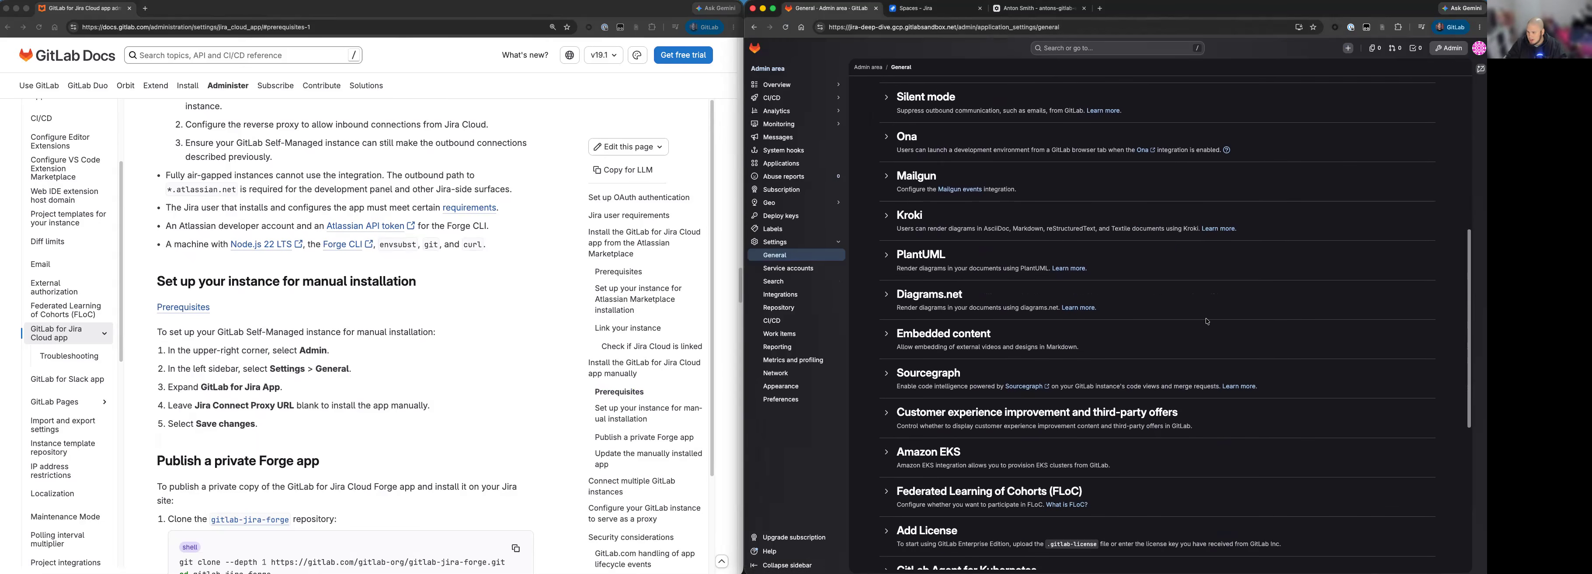
pyautogui.scroll(-5, 1208, 321)
pyautogui.click(910, 379)
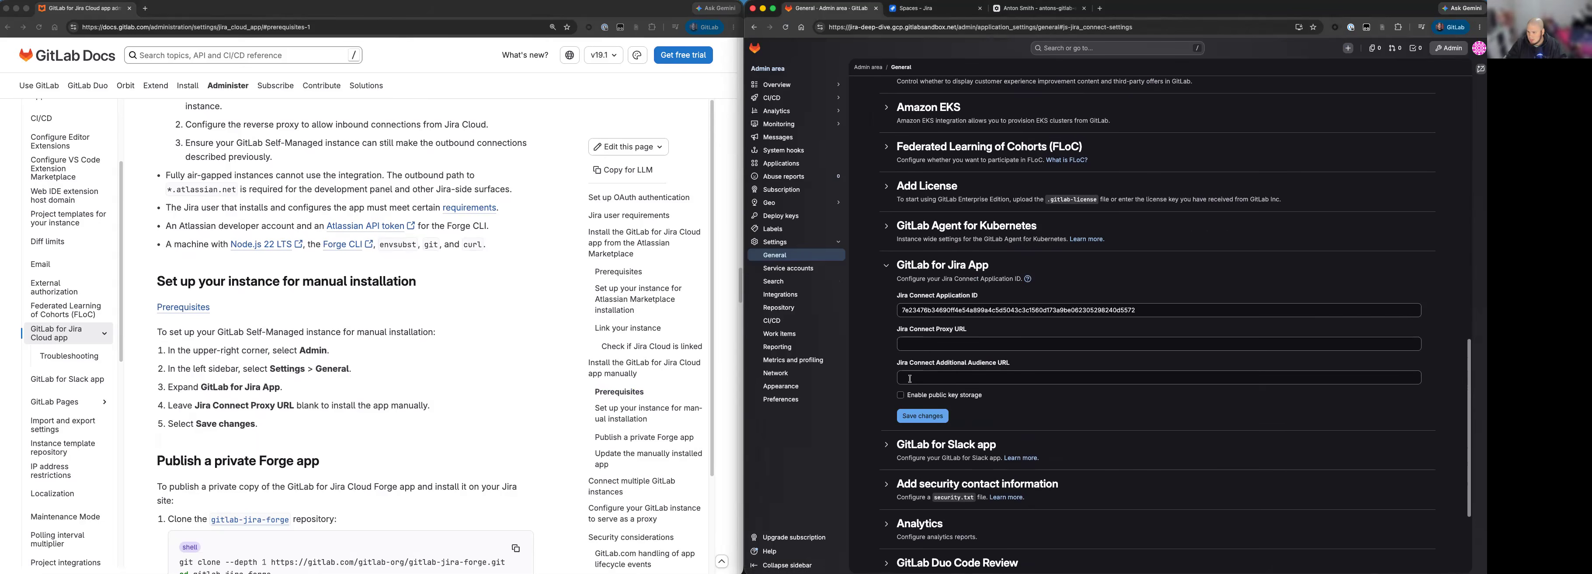
# Leave the Jira Connect Proxy URL blank, as the documentation instructs for manual installation, and save the changes.
pyautogui.moveTo(187, 405); pyautogui.dragTo(321, 406)
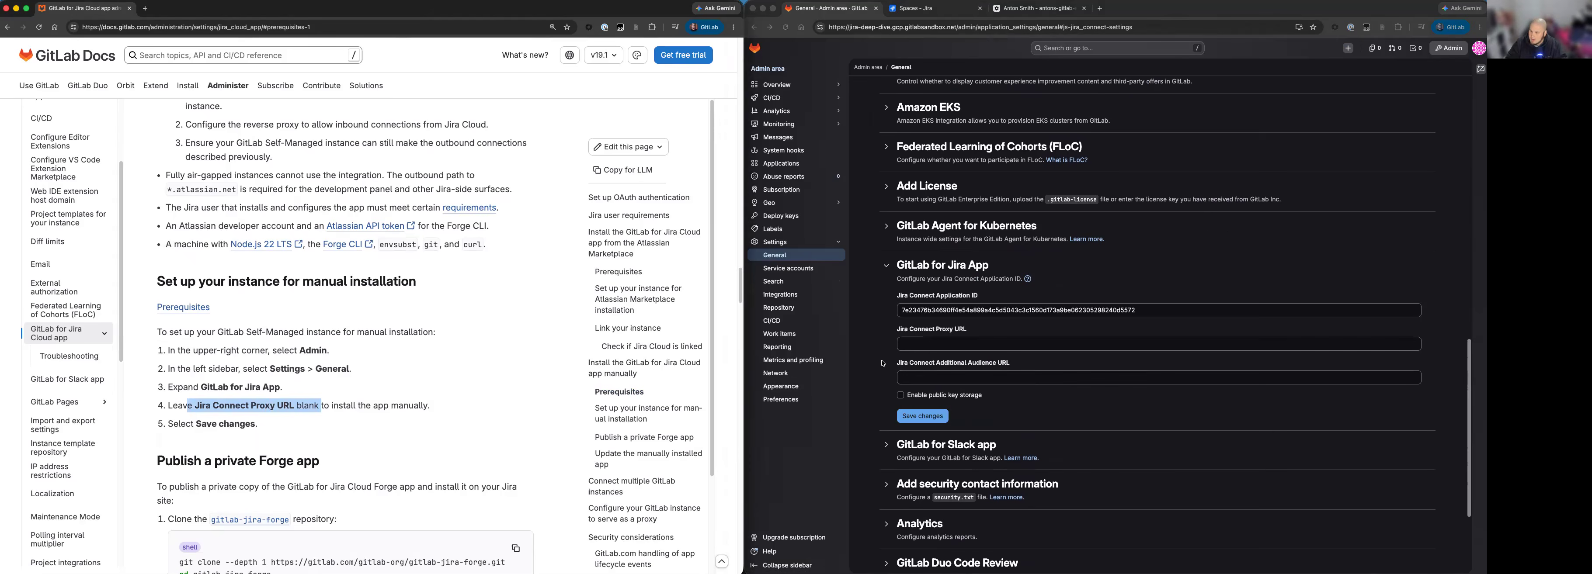
pyautogui.click(922, 343)
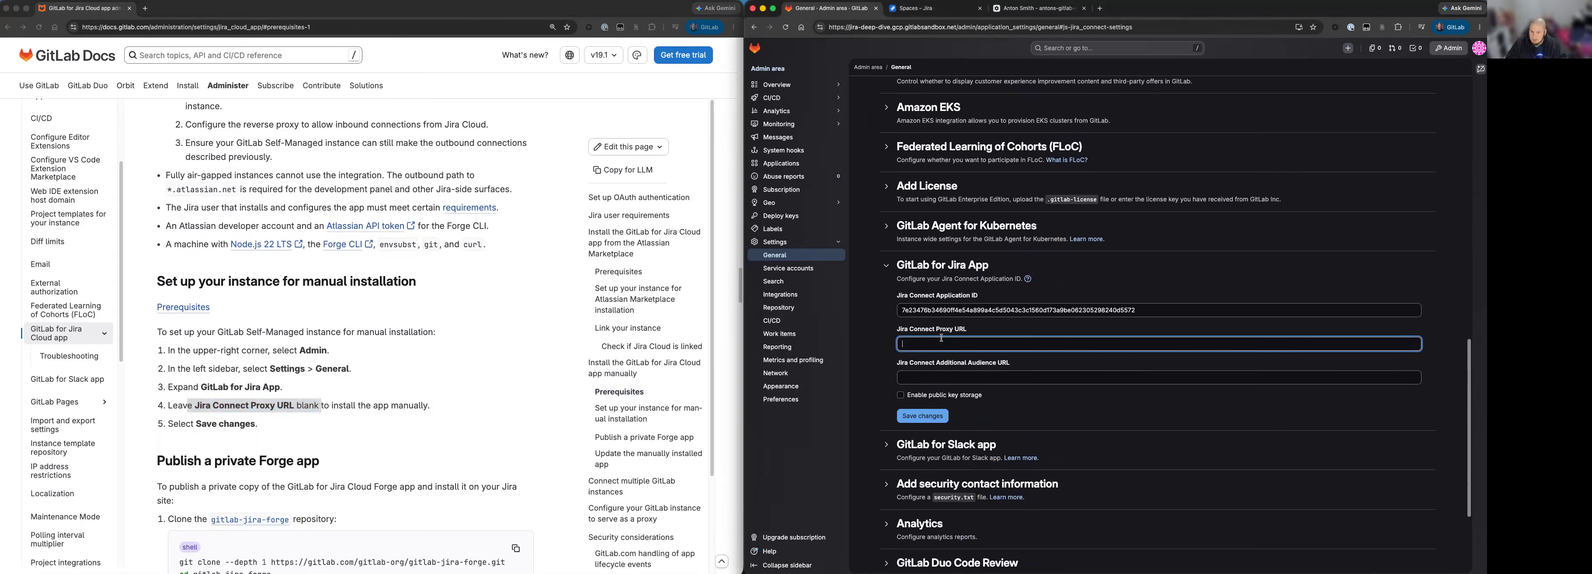
pyautogui.click(930, 417)
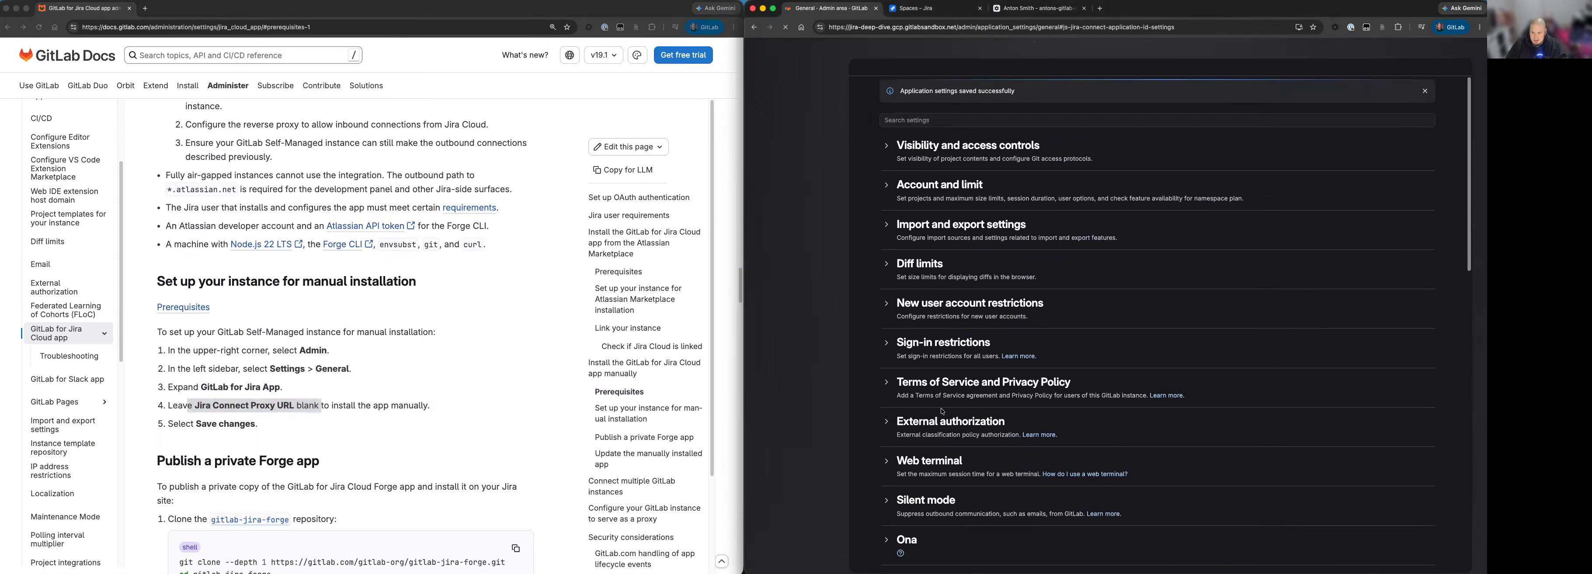
# Read on to the Publish a private Forge app section and open the linked gitlab-jira-forge repository to view its clone URLs.
pyautogui.scroll(-5, 490, 359)
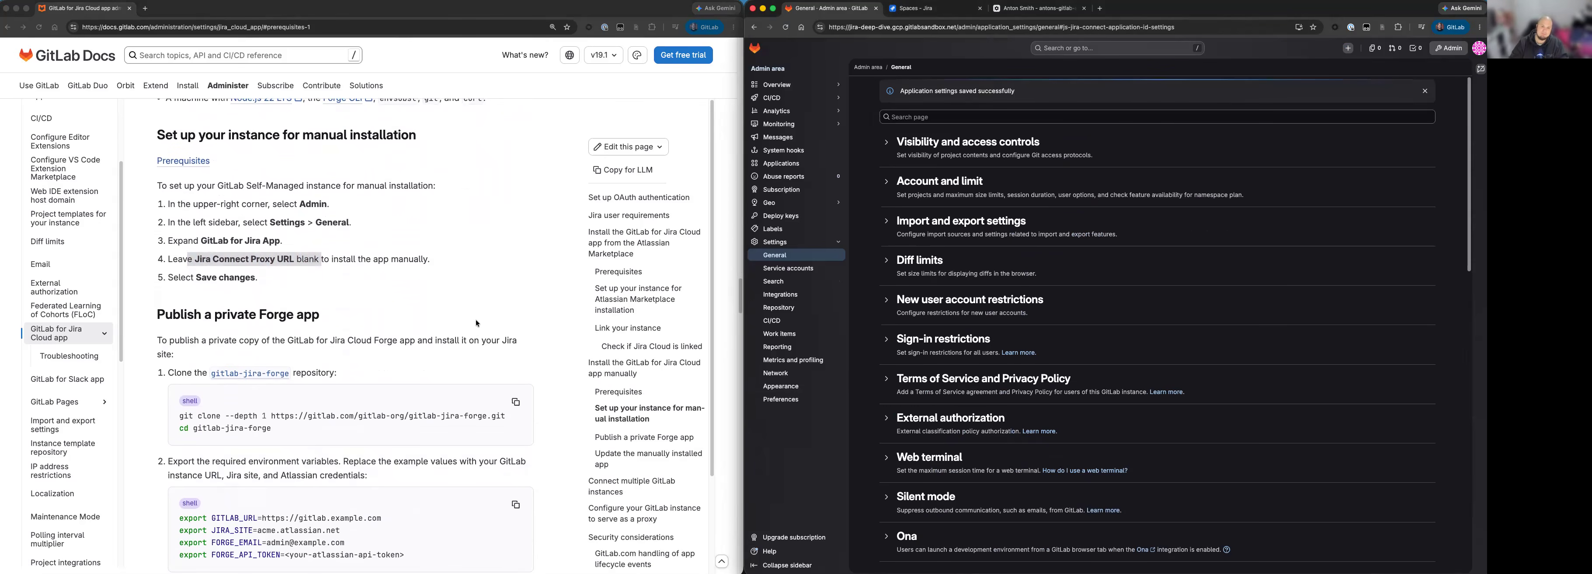
pyautogui.click(217, 314)
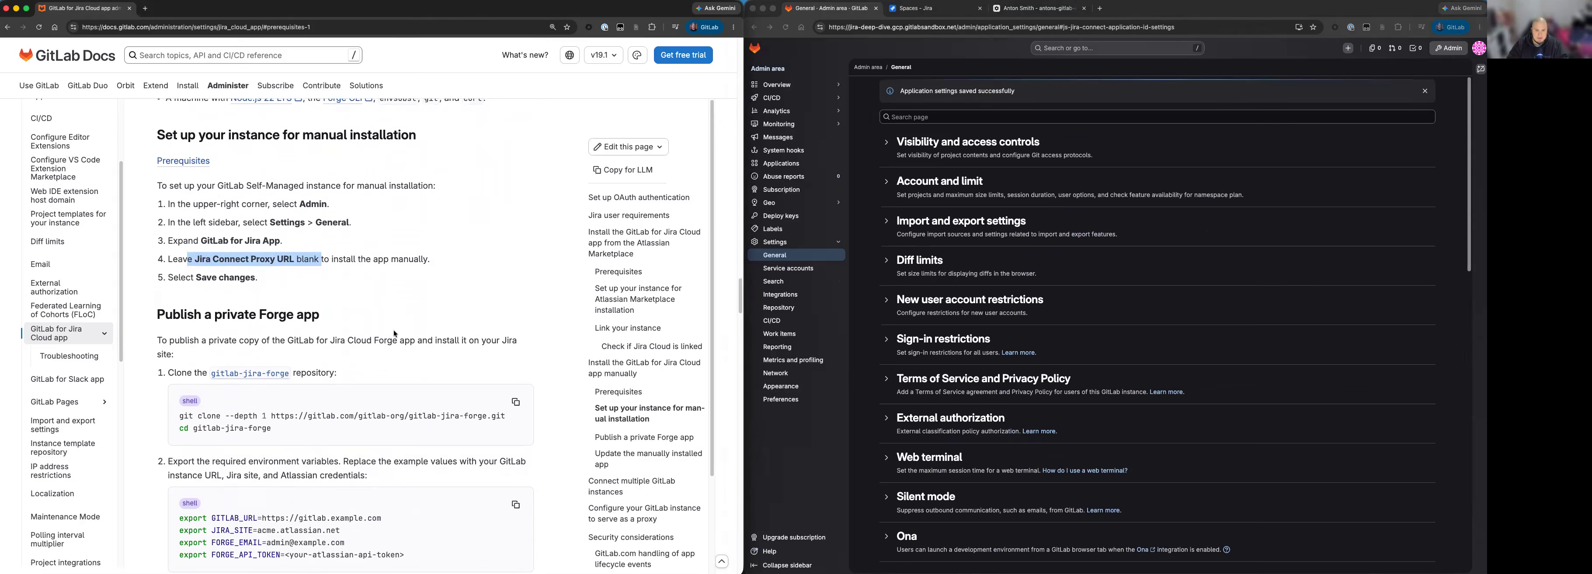
pyautogui.click(357, 335)
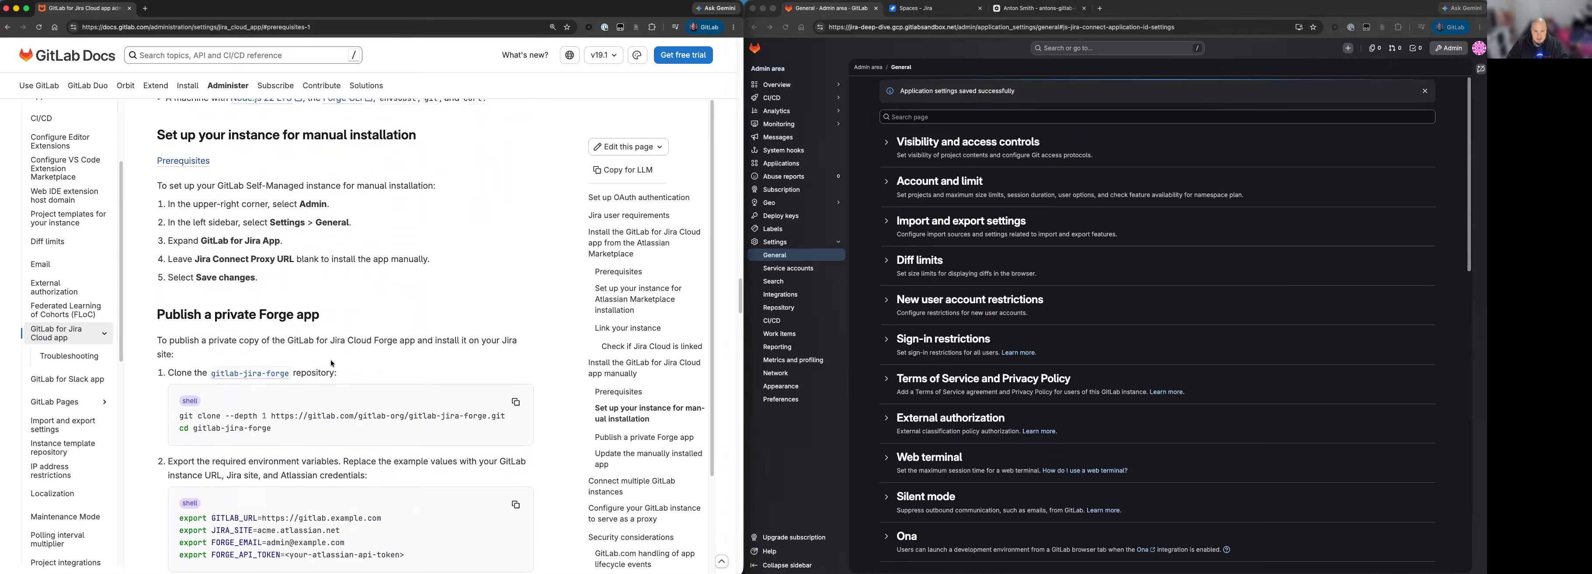
pyautogui.keyDown('super'); pyautogui.click(253, 374); pyautogui.keyUp('super')
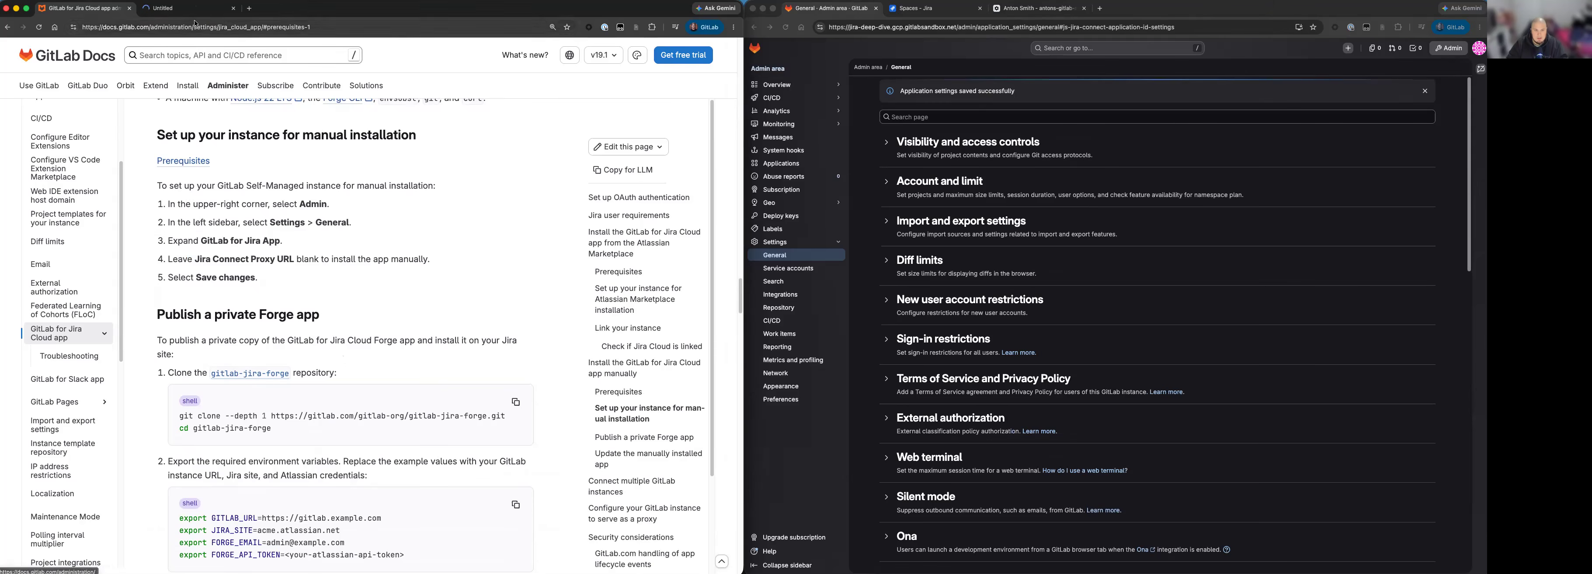
pyautogui.click(181, 10)
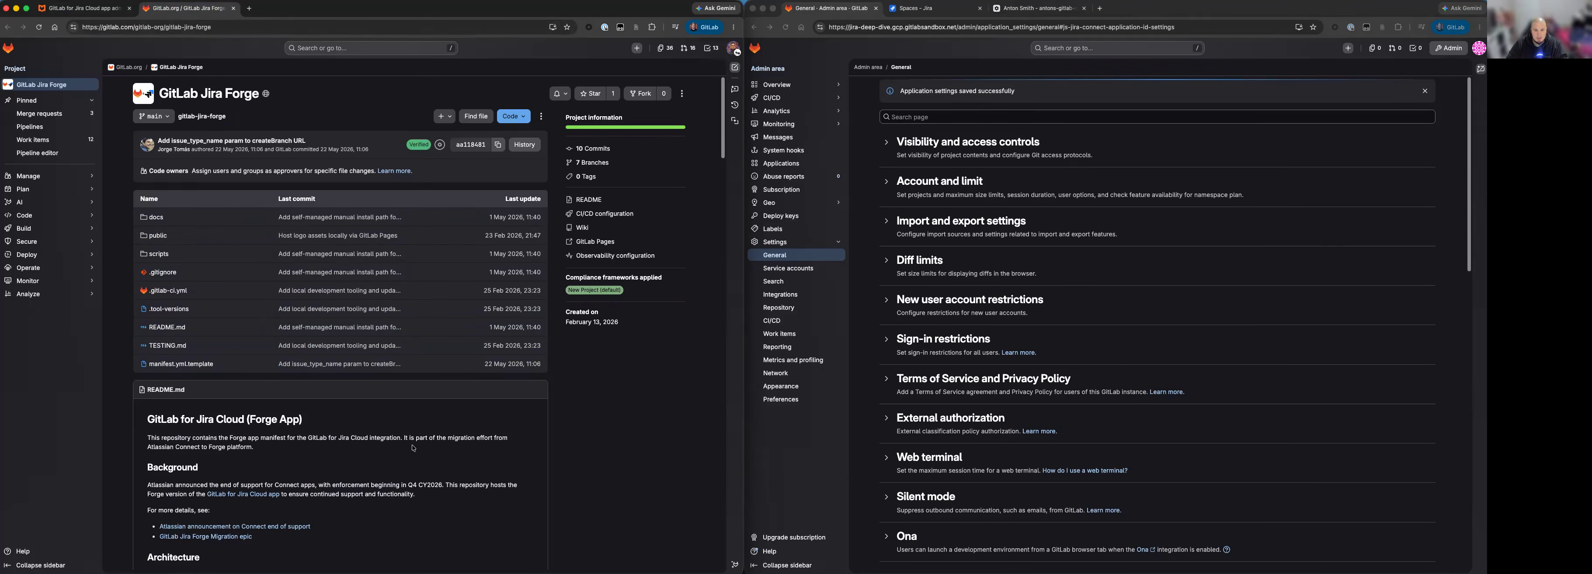
pyautogui.click(518, 117)
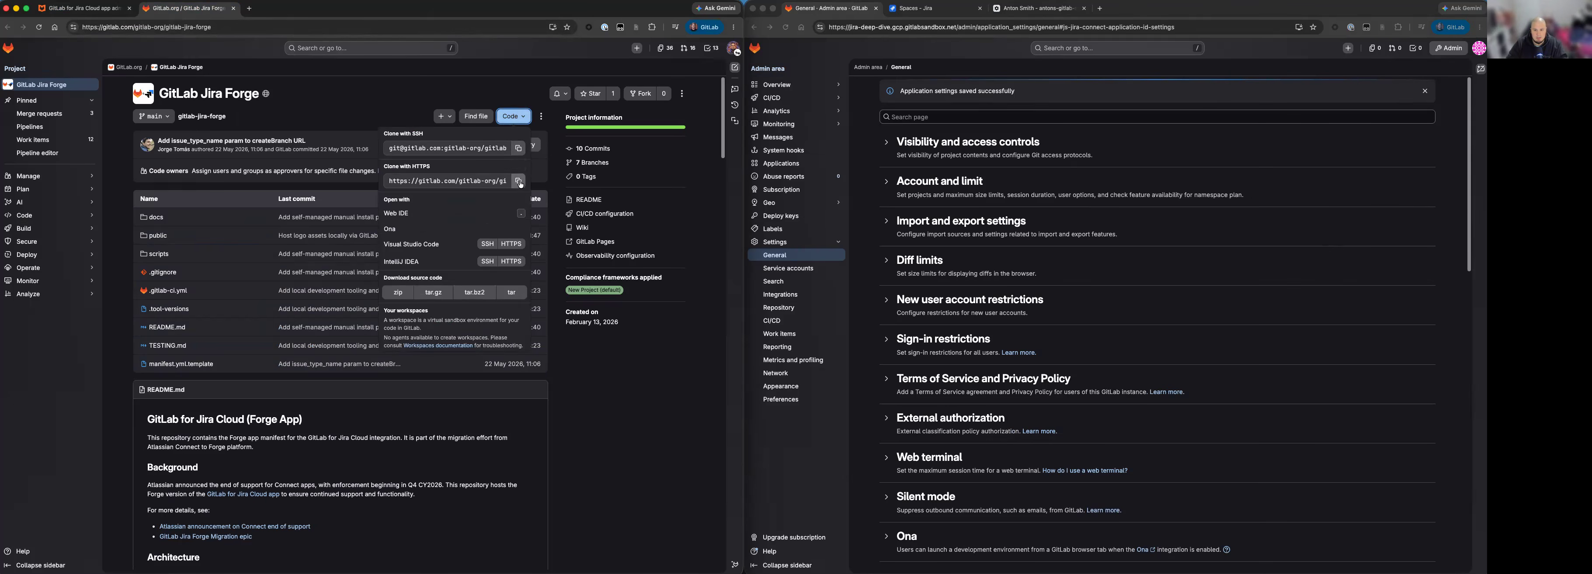
# Go back to the documentation, bring up a terminal in the gitlab-jira-forge folder, and read the step on exporting environment variables.
pyautogui.click(85, 9)
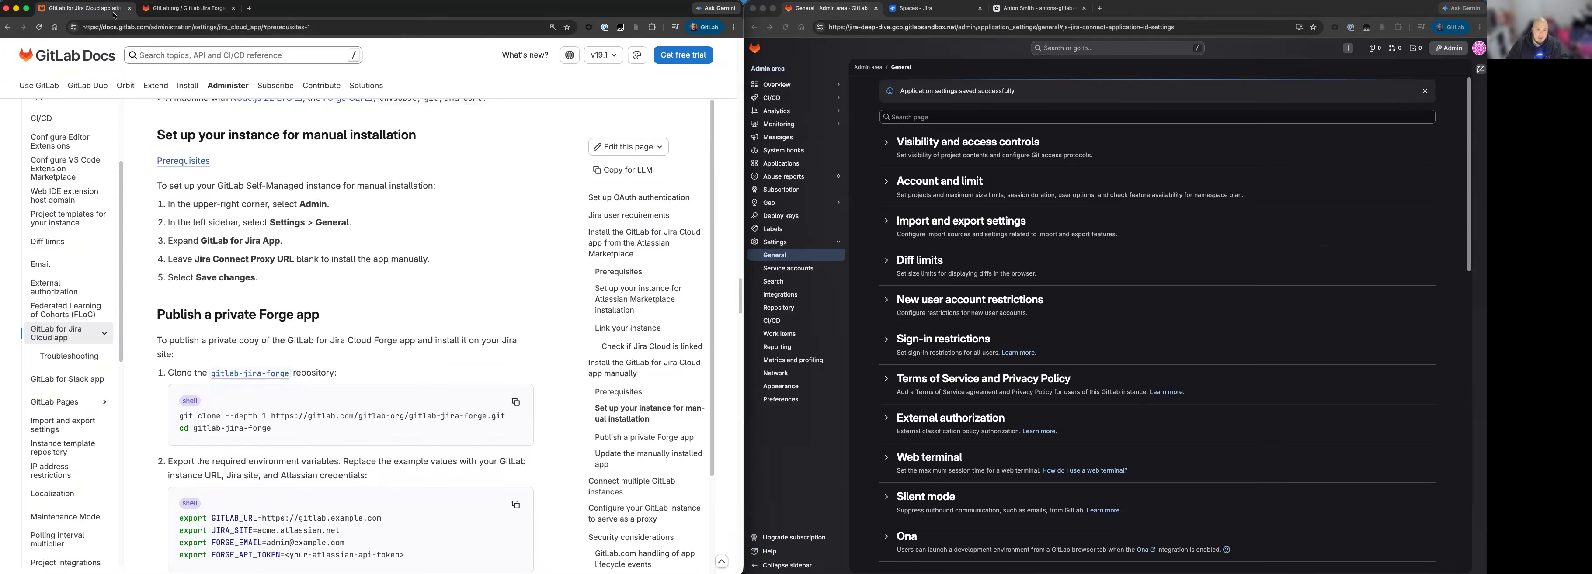
pyautogui.click(517, 571)
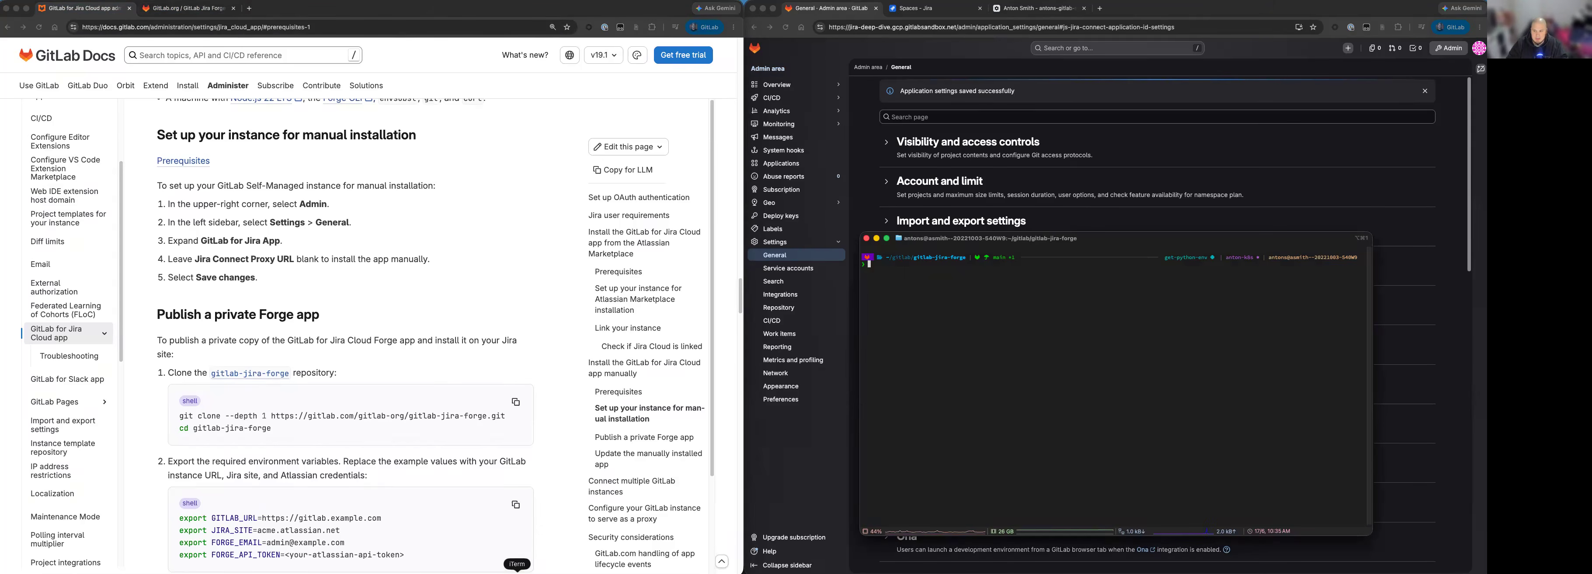
pyautogui.scroll(-1, 307, 380)
pyautogui.scroll(-2, 308, 380)
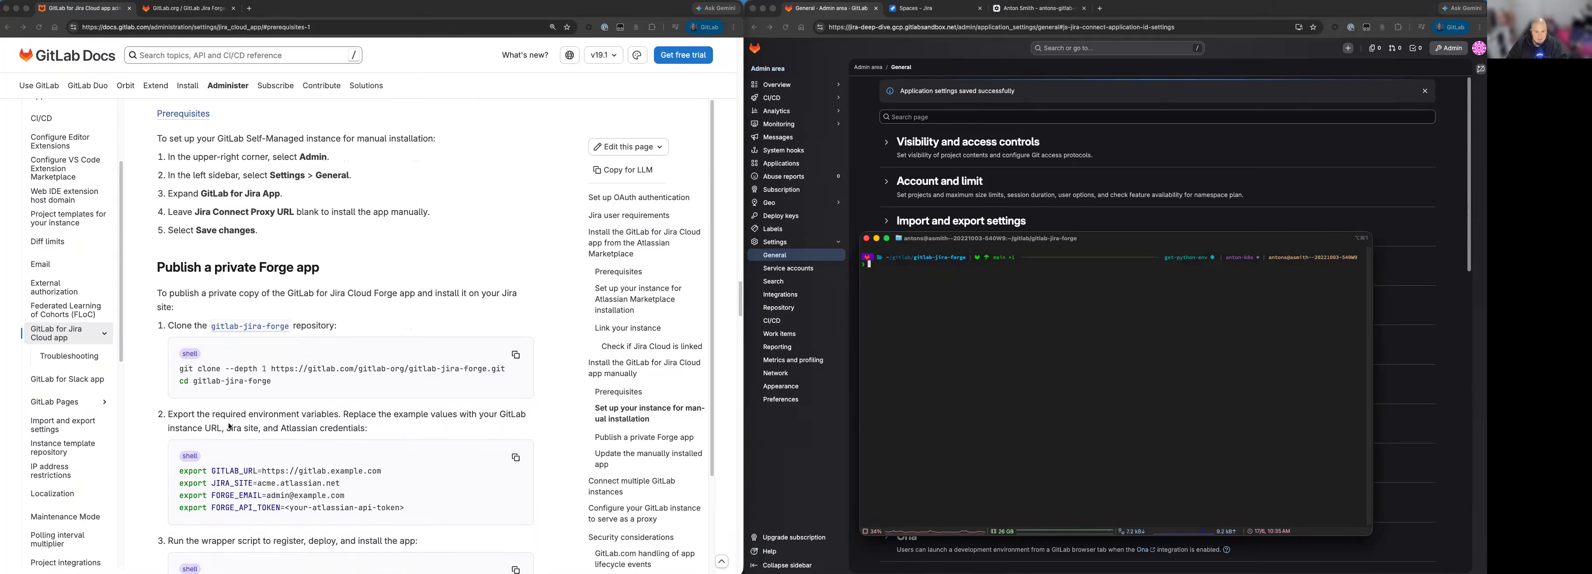
pyautogui.click(258, 413)
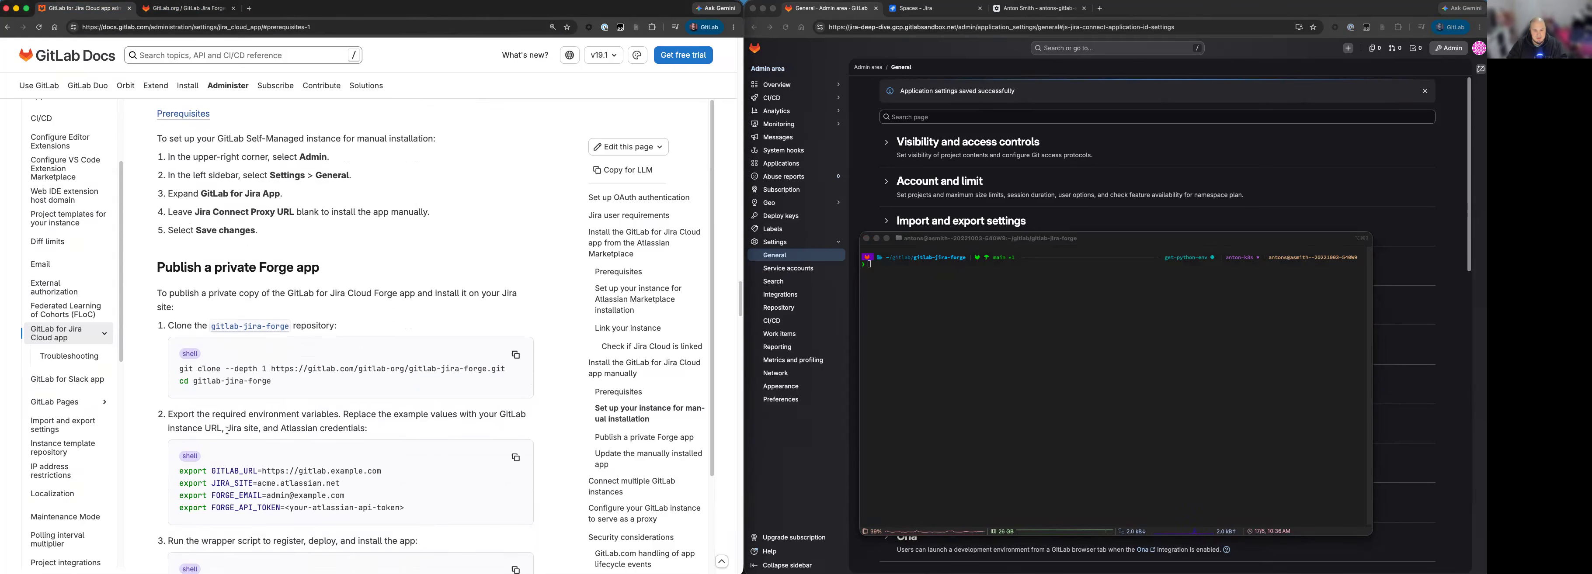
pyautogui.moveTo(250, 428); pyautogui.dragTo(269, 428)
# Copy the prepared export commands for GITLAB_URL, JIRA_SITE, FORGE_EMAIL and the FORGE_API_TOKEN from the notes and run them in the terminal.
pyautogui.click(459, 573)
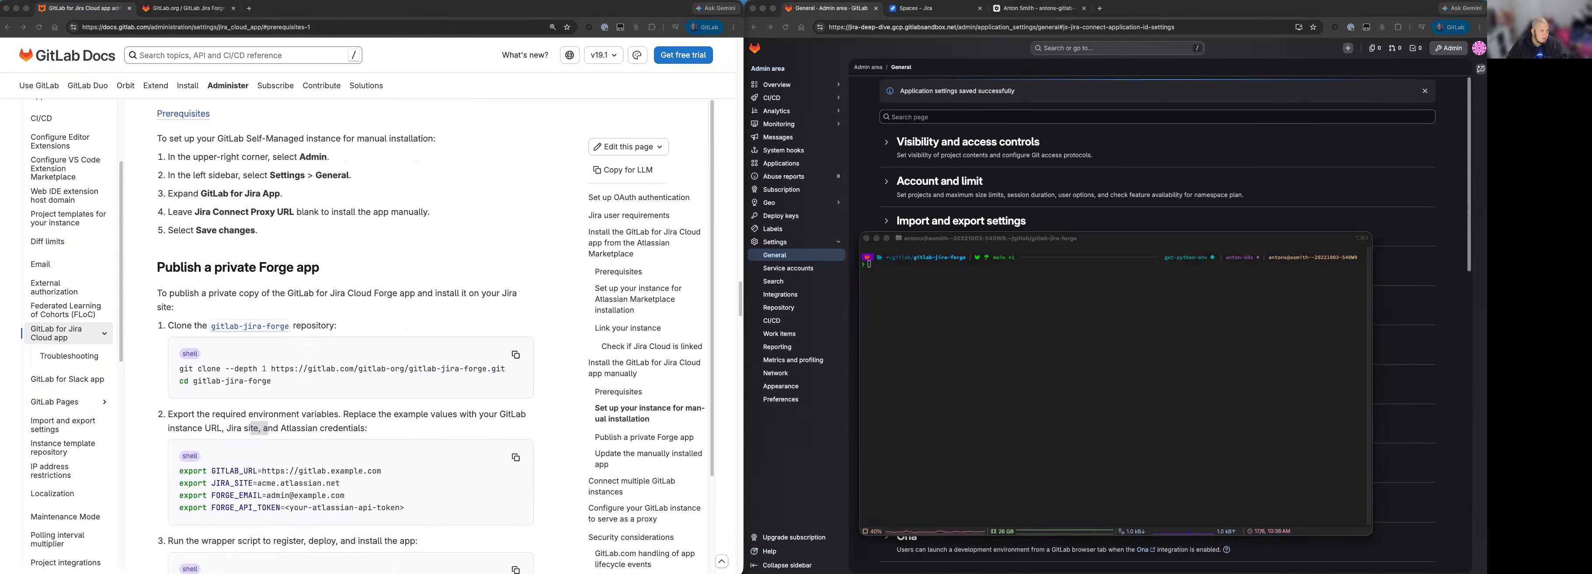
pyautogui.moveTo(0, 263); pyautogui.dragTo(417, 228)
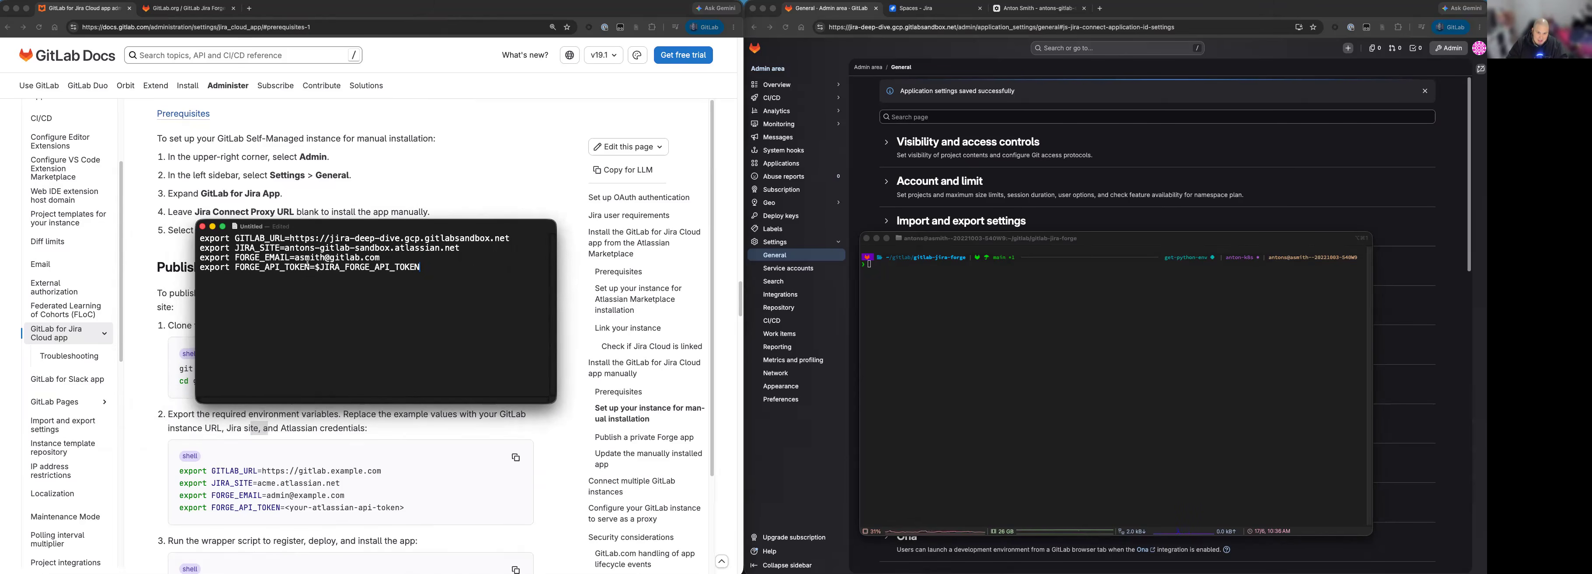
pyautogui.moveTo(316, 267); pyautogui.dragTo(423, 269)
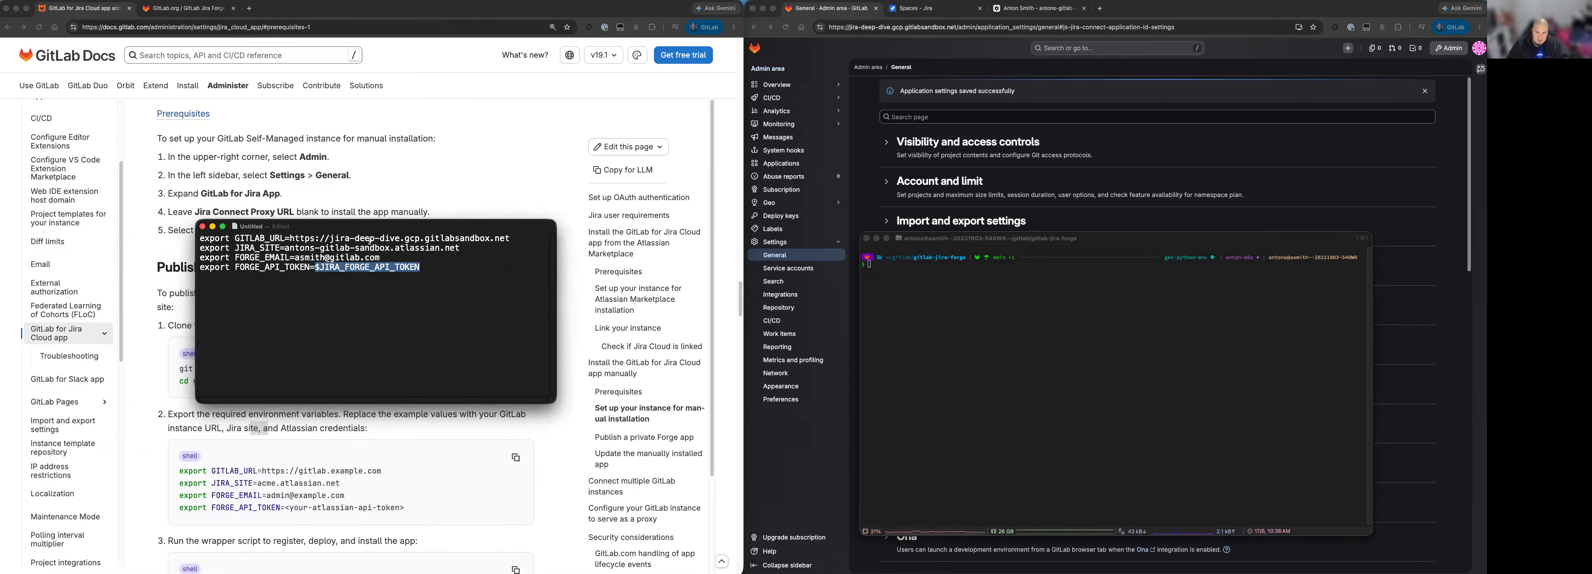
pyautogui.moveTo(423, 279); pyautogui.dragTo(129, 218)
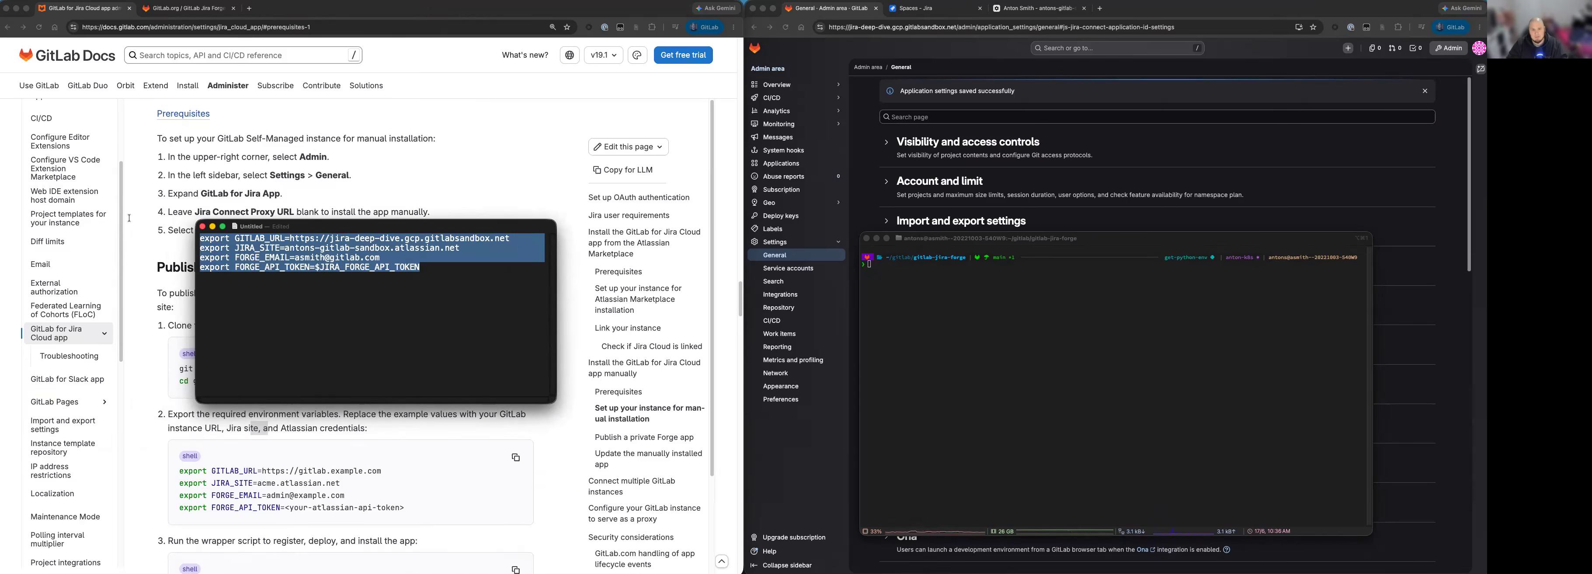
pyautogui.press('super+c')
pyautogui.click(932, 319)
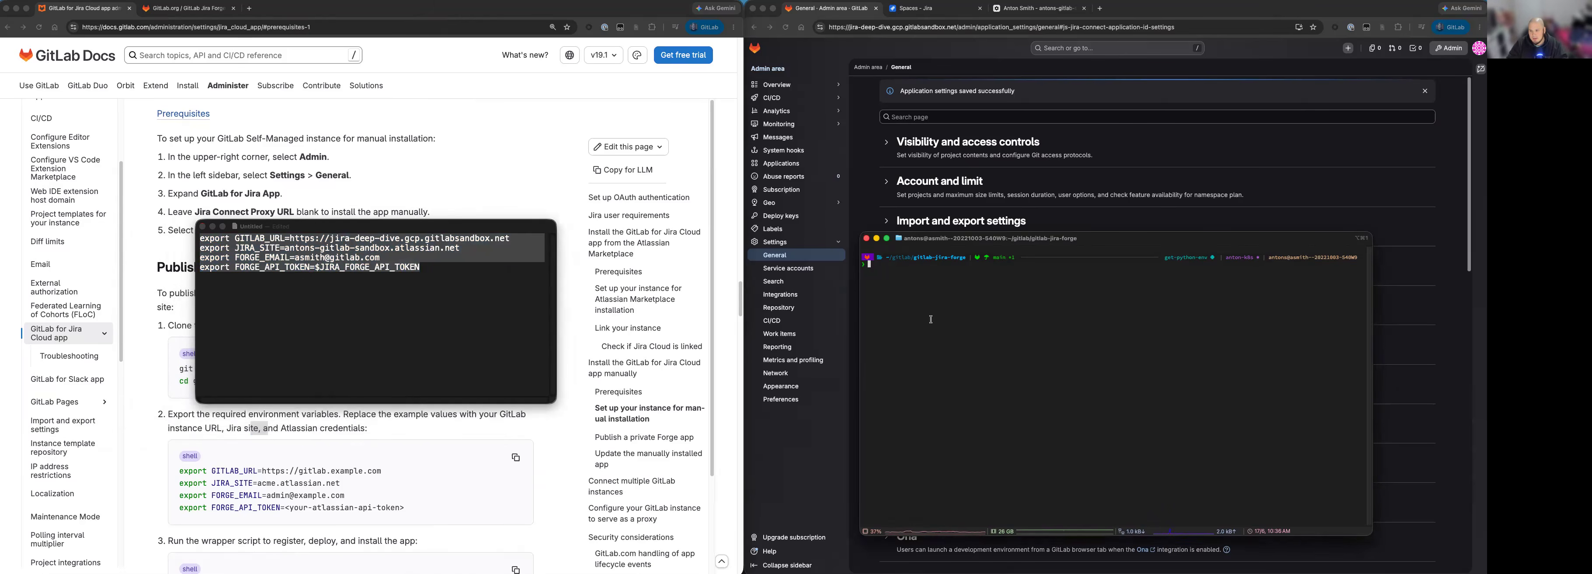
pyautogui.press('super+v')
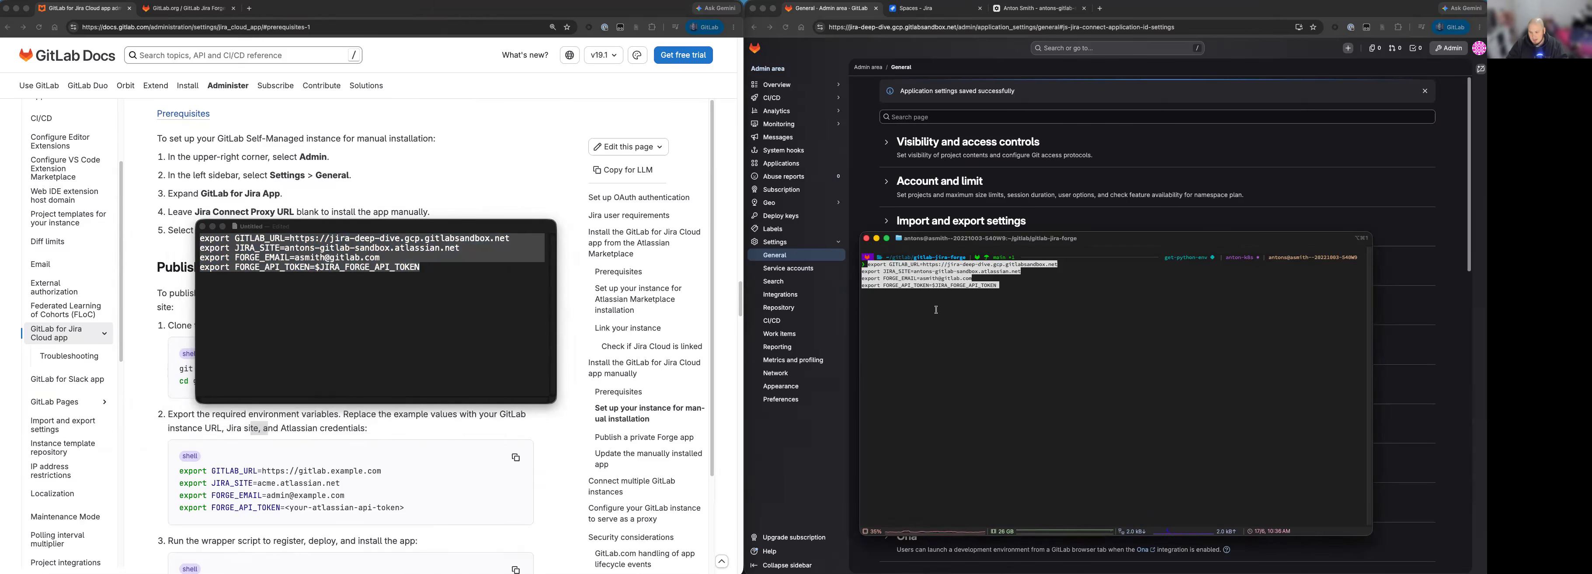
pyautogui.press('Return')
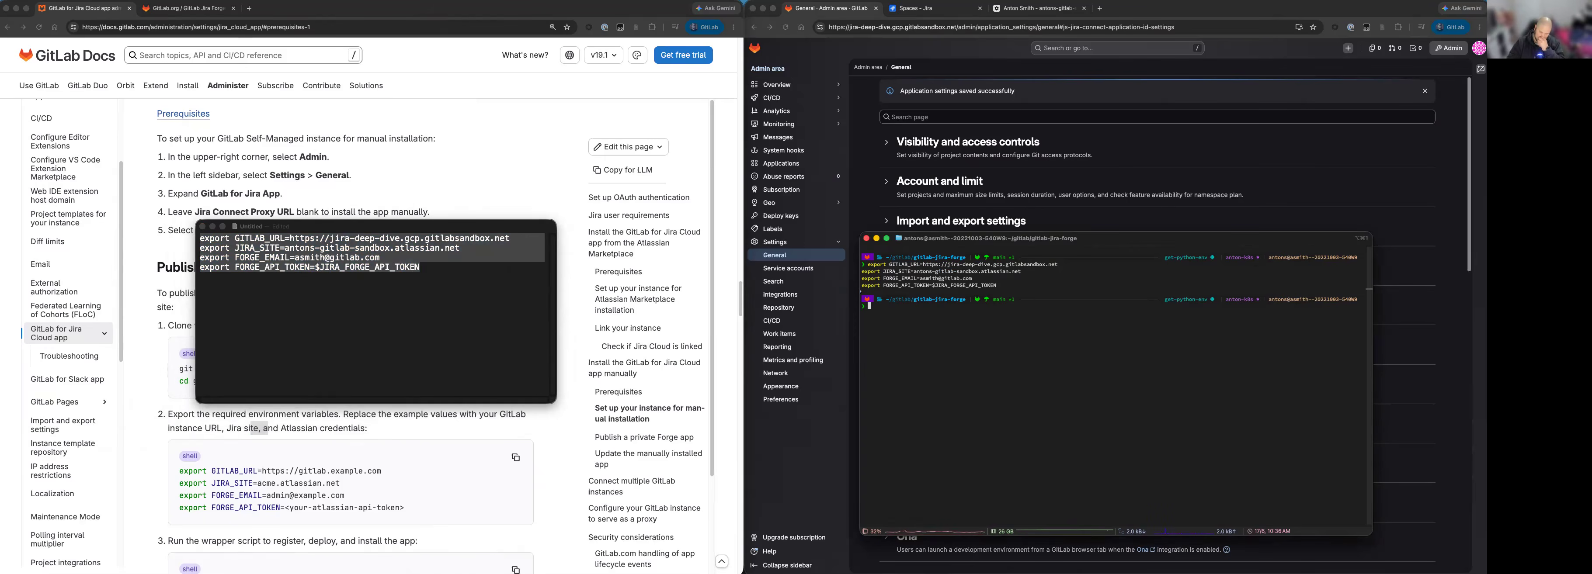
# Copy the wrapper command ./scripts/install-self-managed.sh from the documentation, run it in the terminal, and select the existing sandbox Developer Space.
pyautogui.click(525, 155)
pyautogui.scroll(-3, 211, 449)
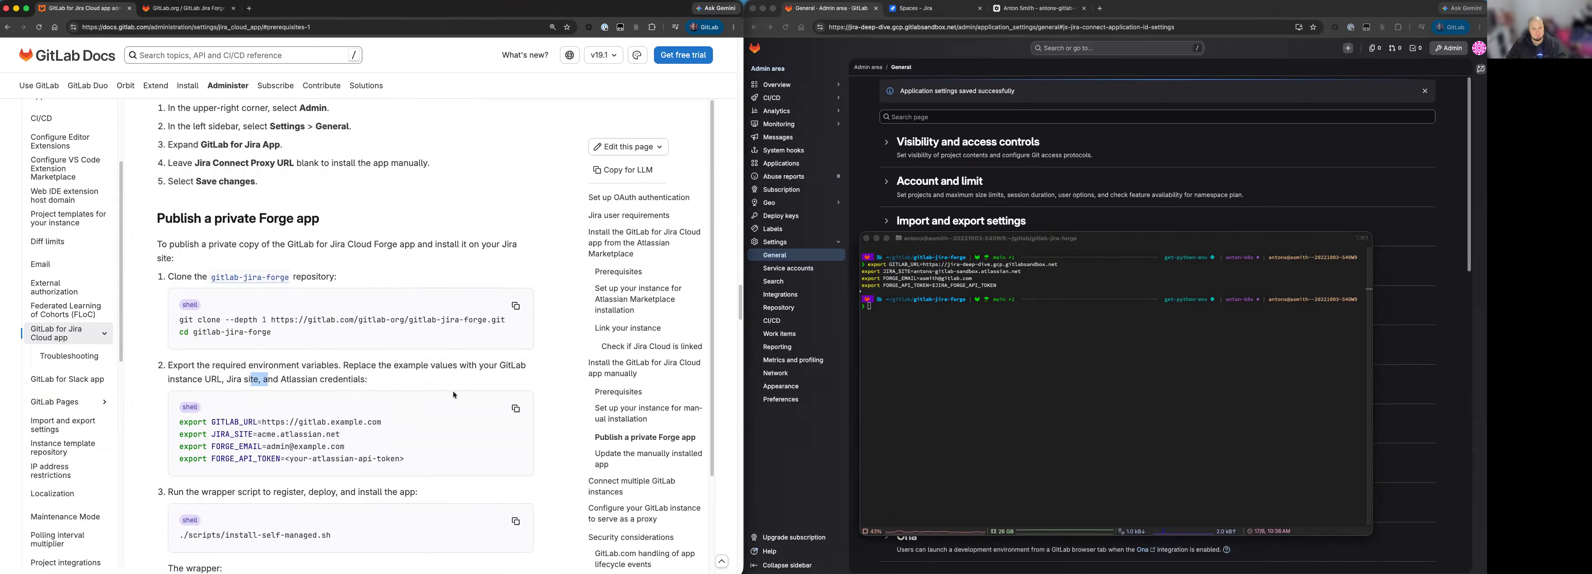
pyautogui.click(195, 443)
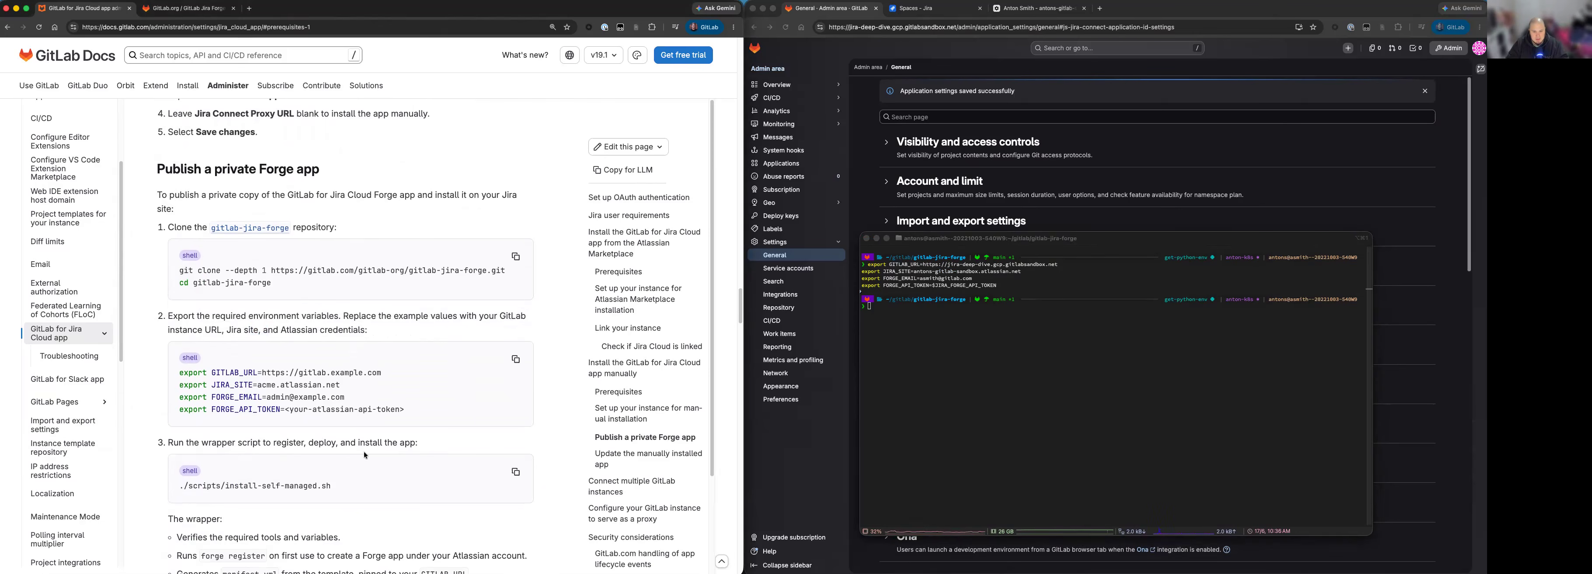
pyautogui.click(515, 472)
pyautogui.press('super+v')
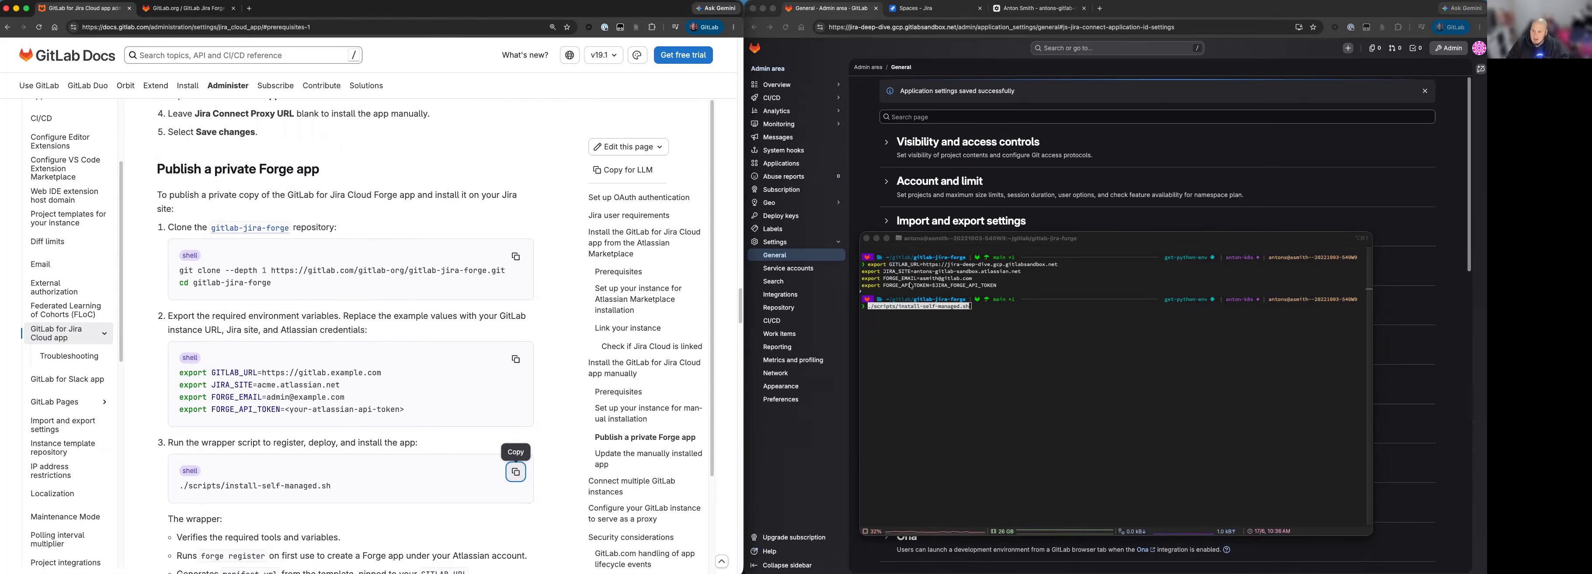
pyautogui.click(968, 328)
pyautogui.press('Return')
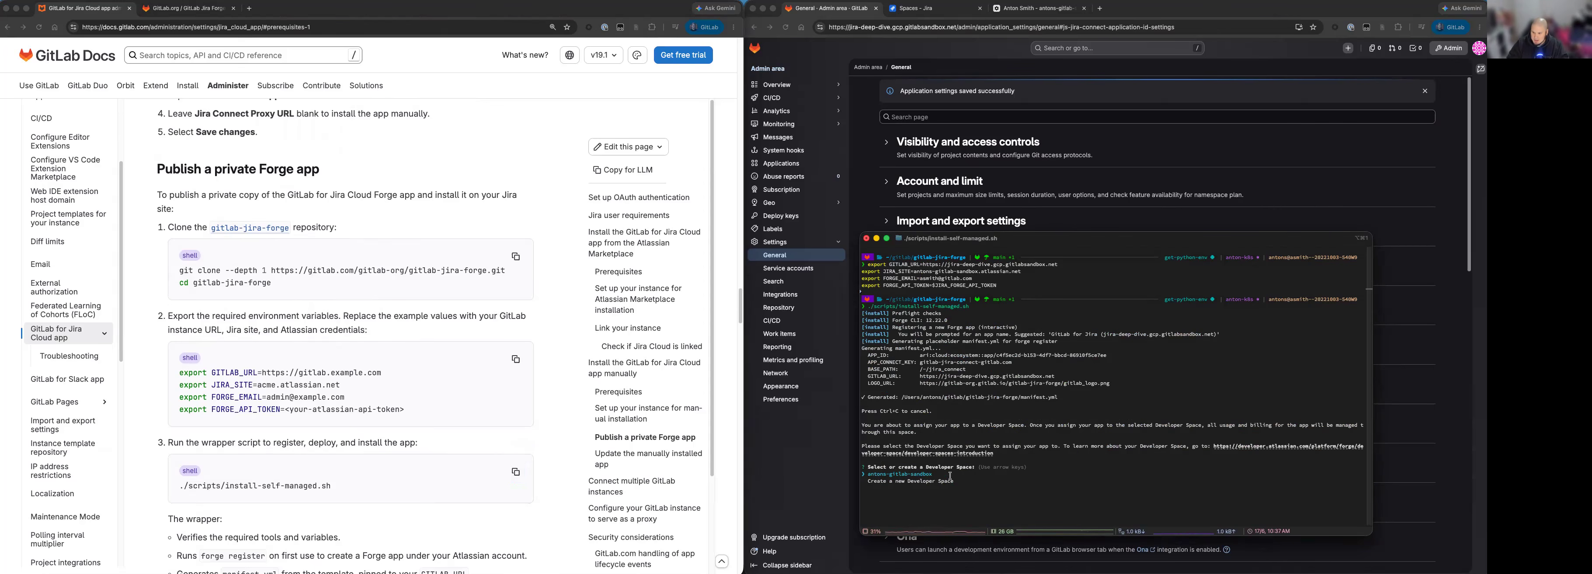
pyautogui.press('Return')
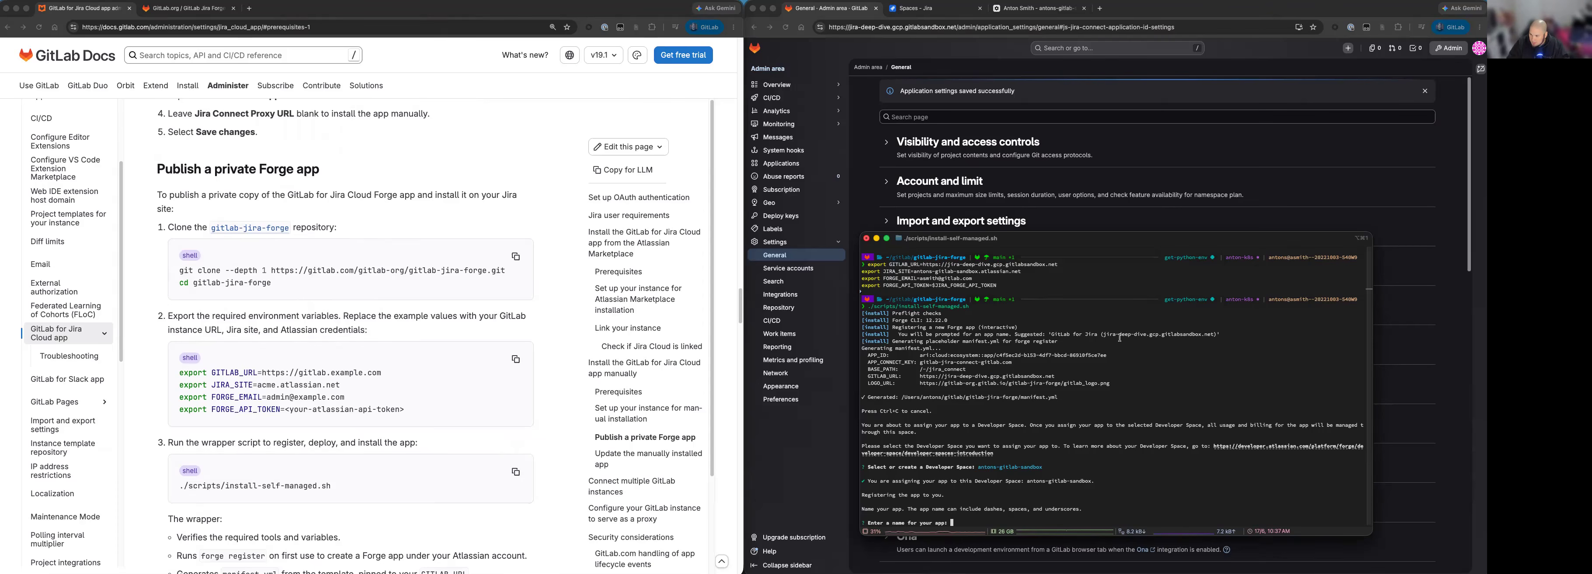
# Name the app with the suggested "GitLab for Jira (jira-deep-dive.gcp.gitlabsandbox.net)" and accept the Atlassian developer terms.
pyautogui.moveTo(1052, 334); pyautogui.dragTo(1216, 335)
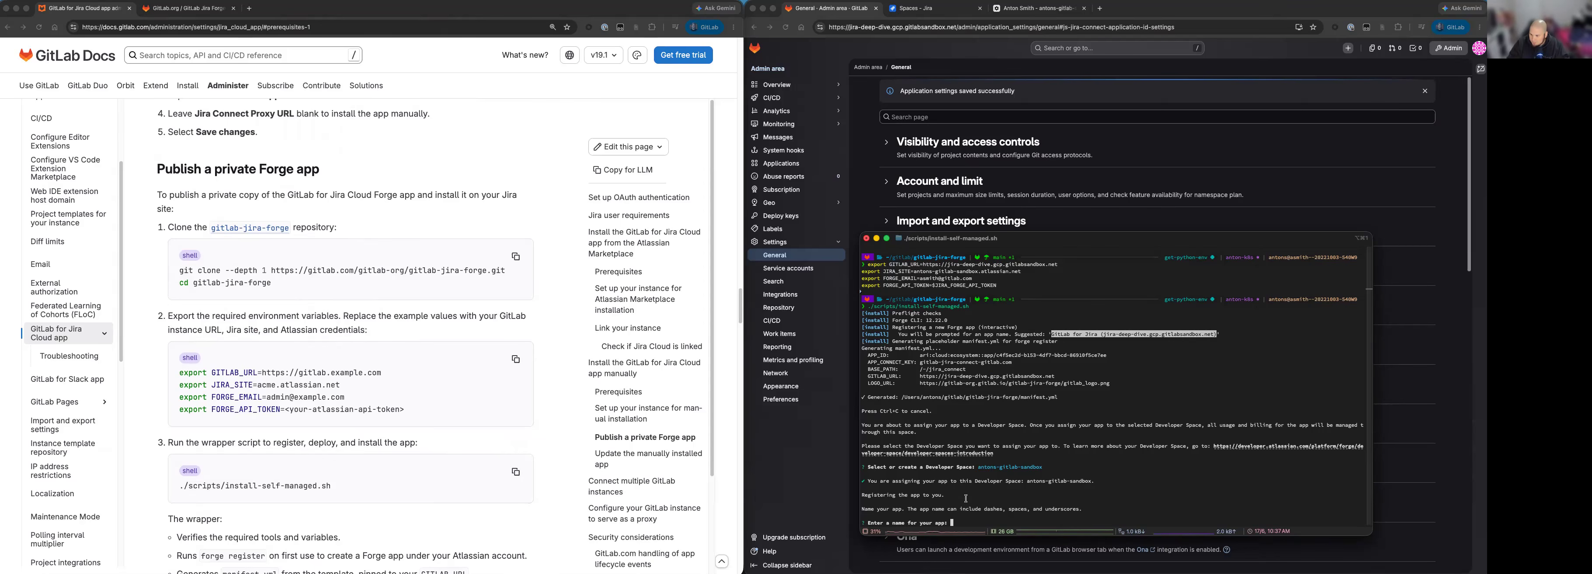
pyautogui.press('super+v')
pyautogui.press('Return')
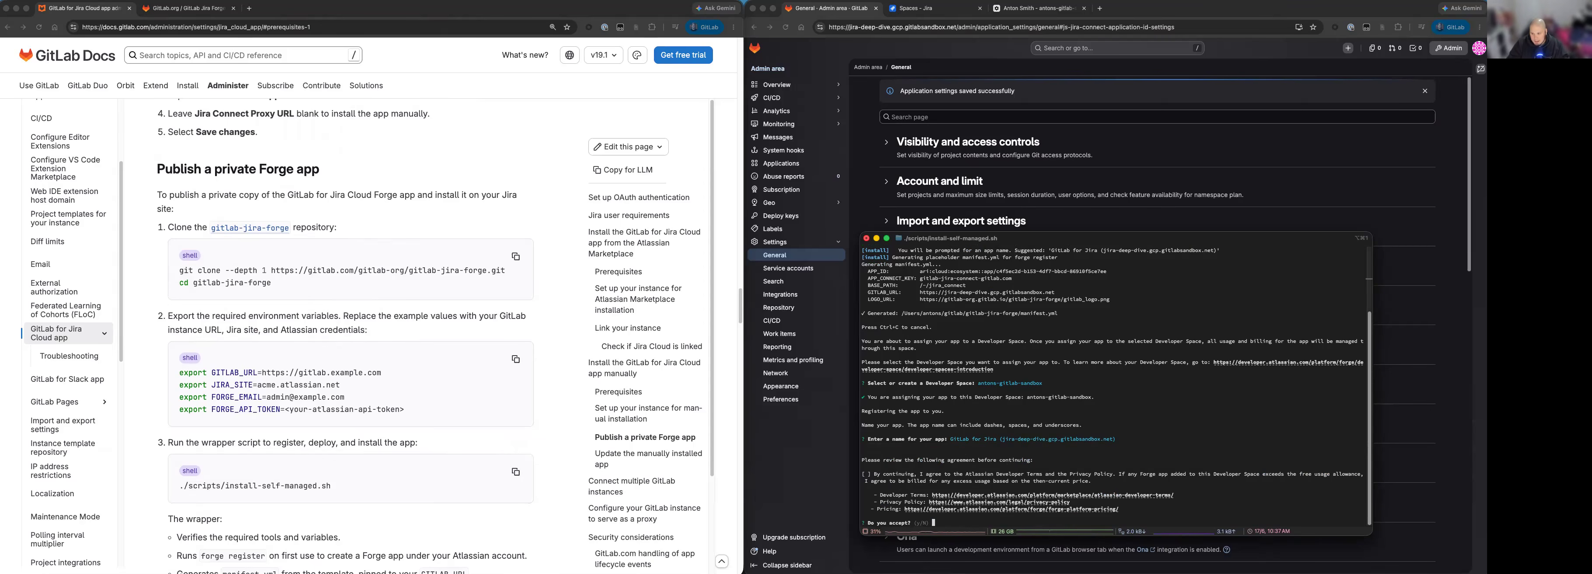
pyautogui.write('y')
pyautogui.press('Return')
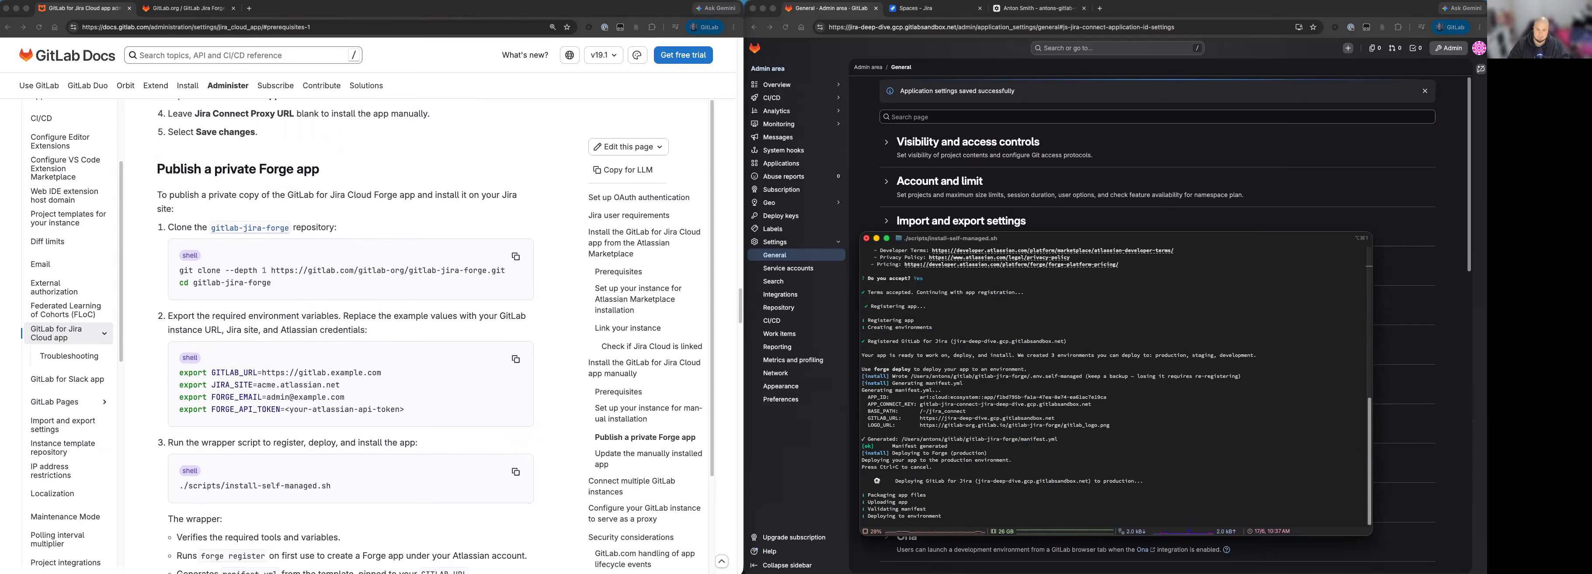
# Read what the wrapper script does in the documentation, including the note on backing up the .env.self-managed file.
pyautogui.scroll(-5, 342, 505)
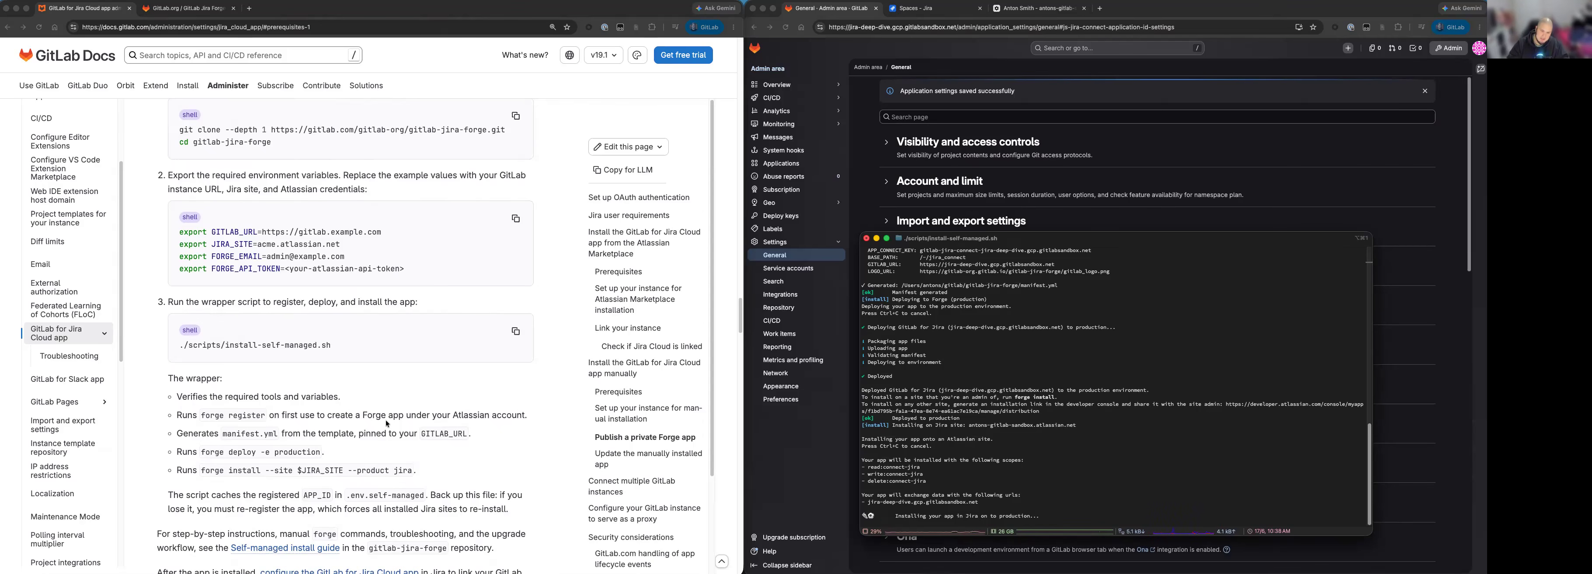
pyautogui.click(515, 332)
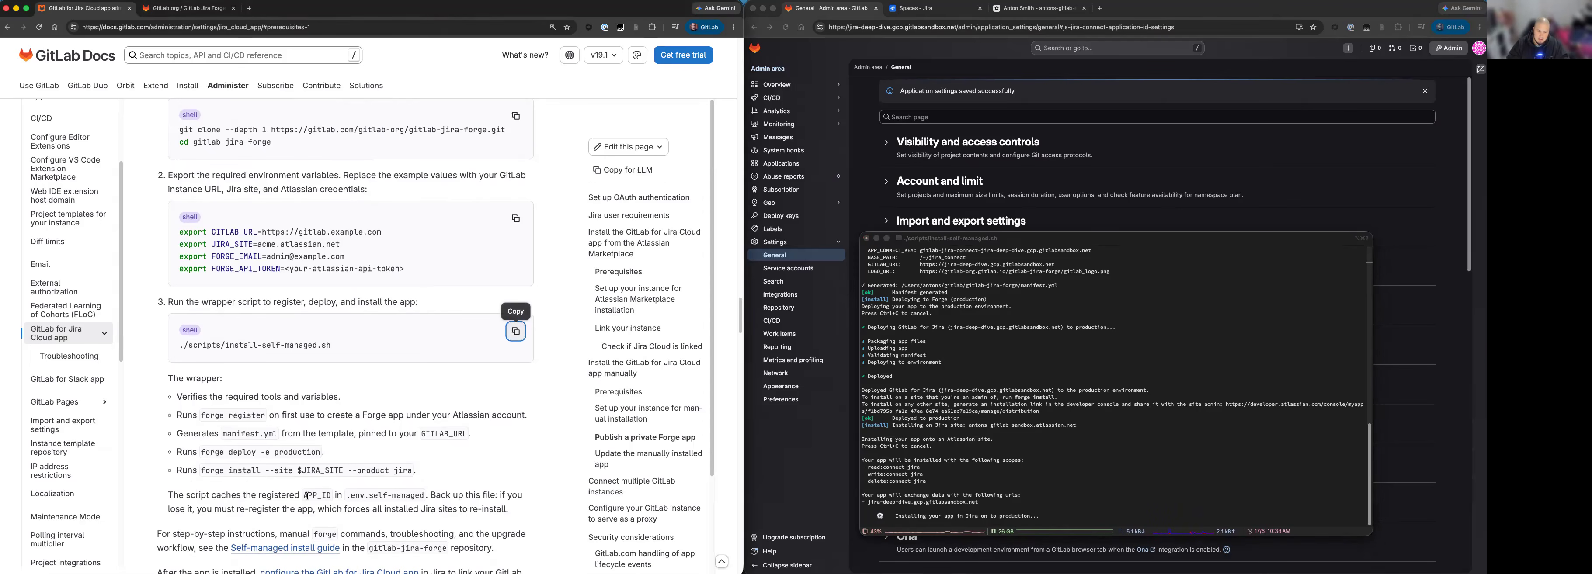
pyautogui.moveTo(349, 496); pyautogui.dragTo(494, 498)
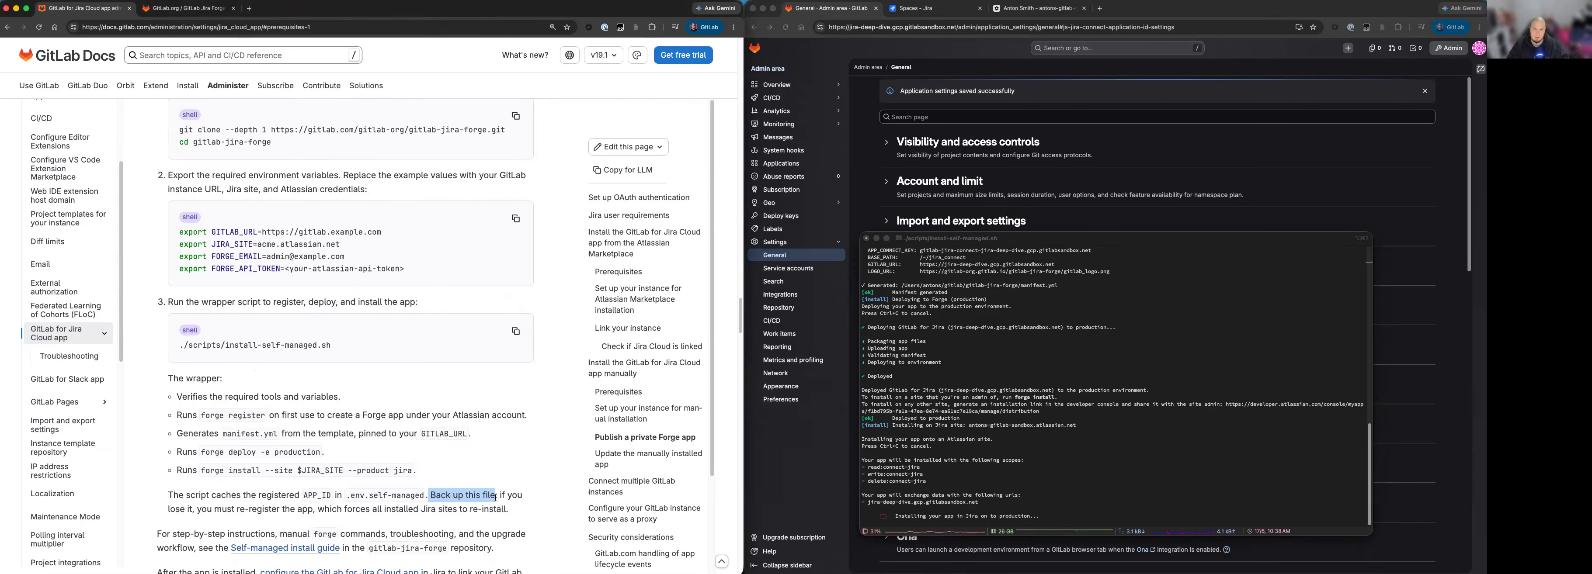
pyautogui.scroll(-2, 373, 527)
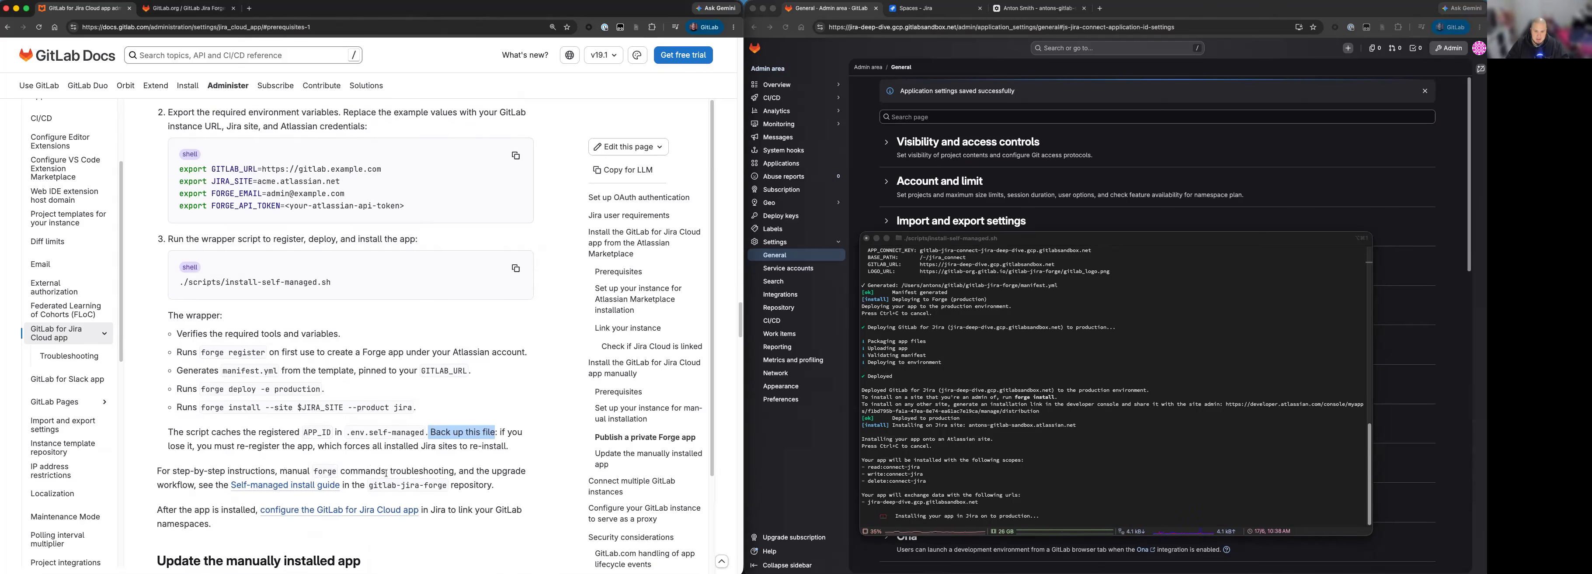
# Open the Self-managed install guide in the gitlab-jira-forge repository and skim its account, tool and network prerequisites.
pyautogui.click(307, 486)
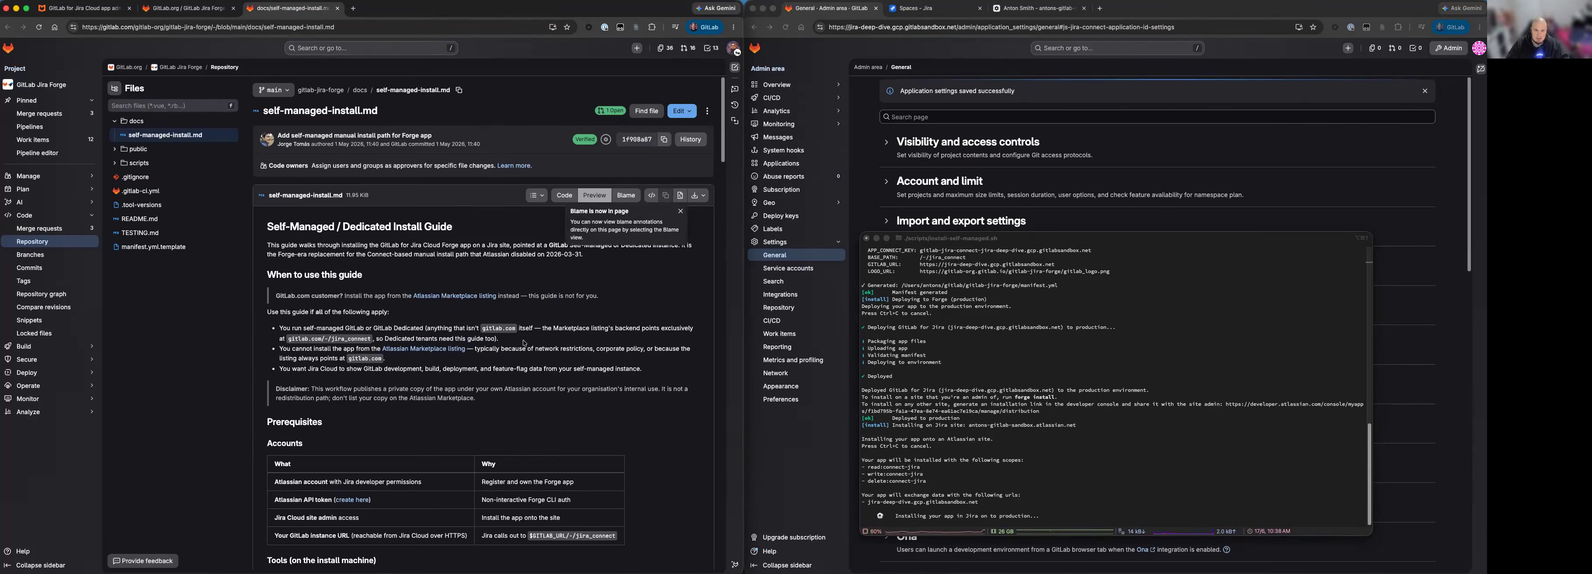
pyautogui.scroll(-5, 521, 341)
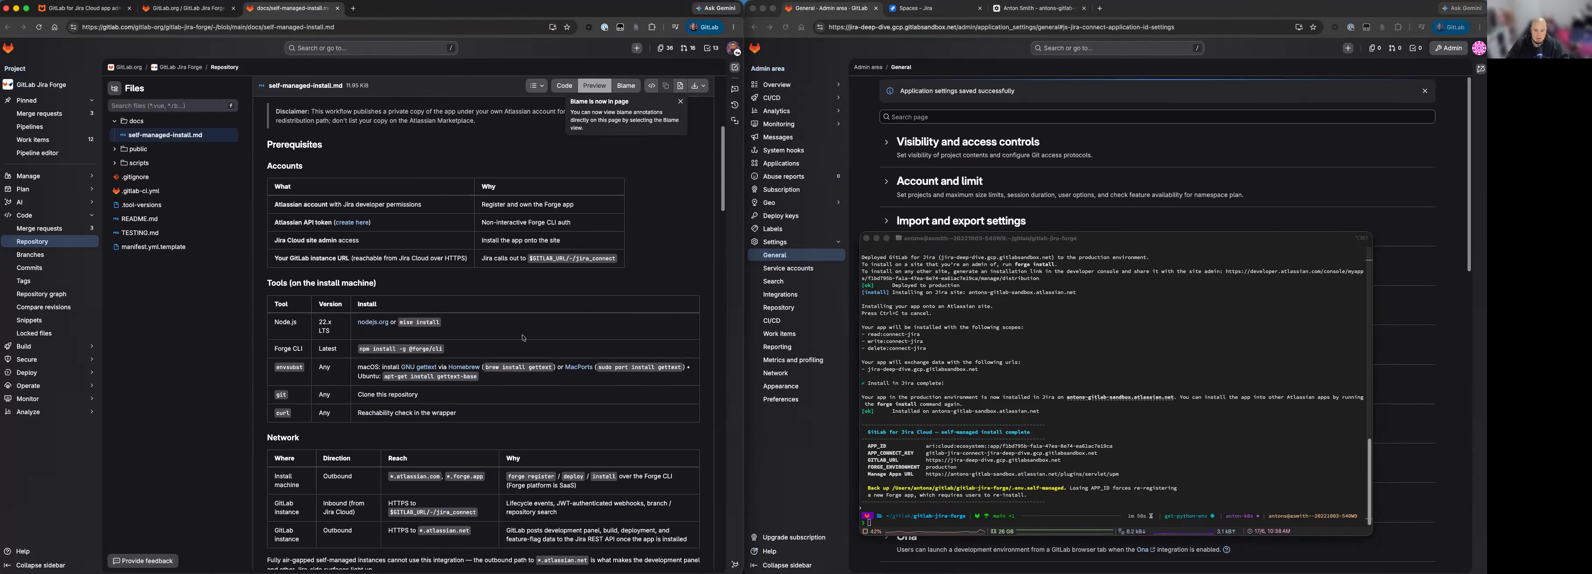
pyautogui.scroll(-3, 523, 337)
pyautogui.scroll(-5, 544, 351)
pyautogui.scroll(10, 411, 130)
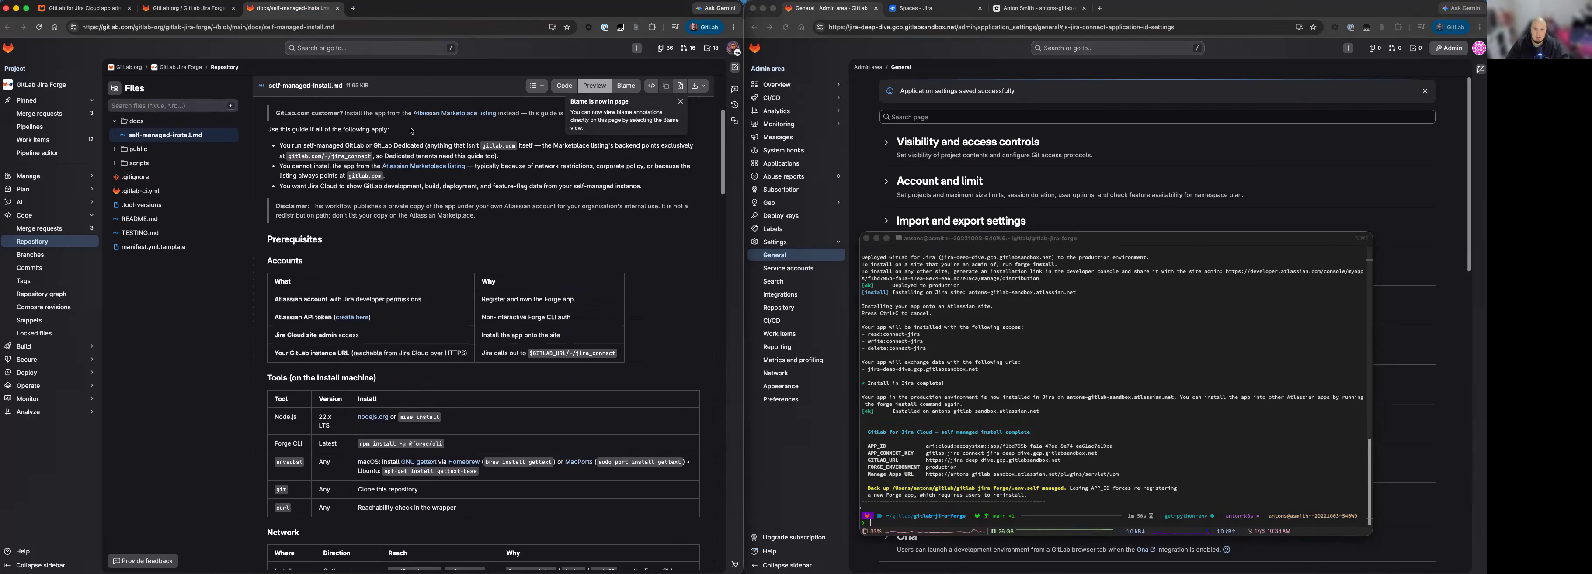
pyautogui.scroll(3, 383, 130)
# Return to the installation documentation, read on to the app configuration and update instructions, and switch to the terminal's install output.
pyautogui.click(181, 11)
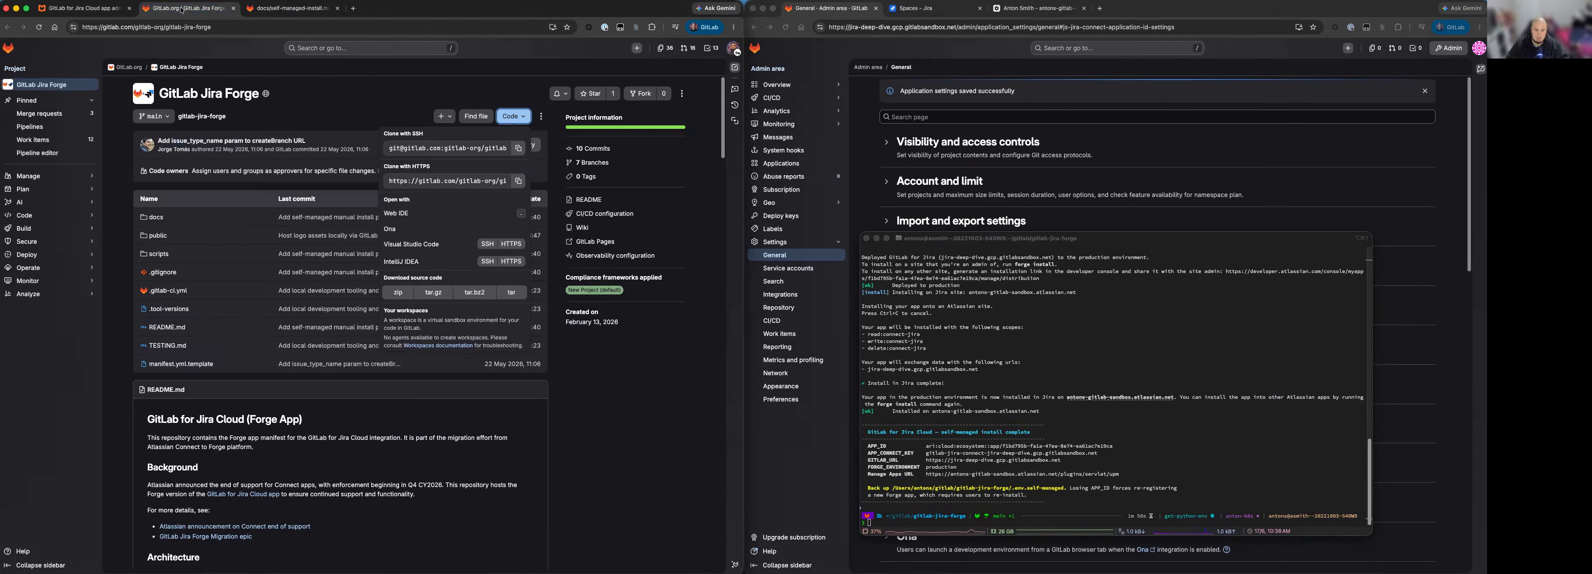
pyautogui.click(117, 10)
pyautogui.scroll(-3, 431, 302)
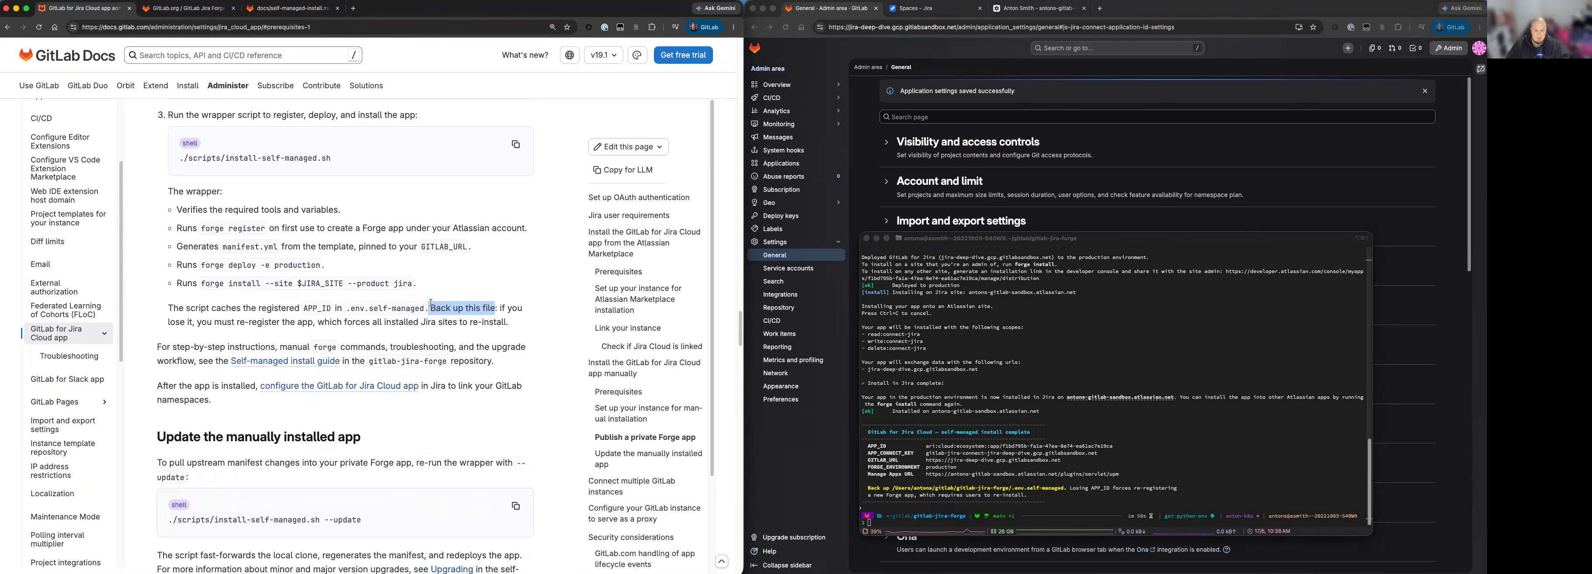
pyautogui.click(1092, 461)
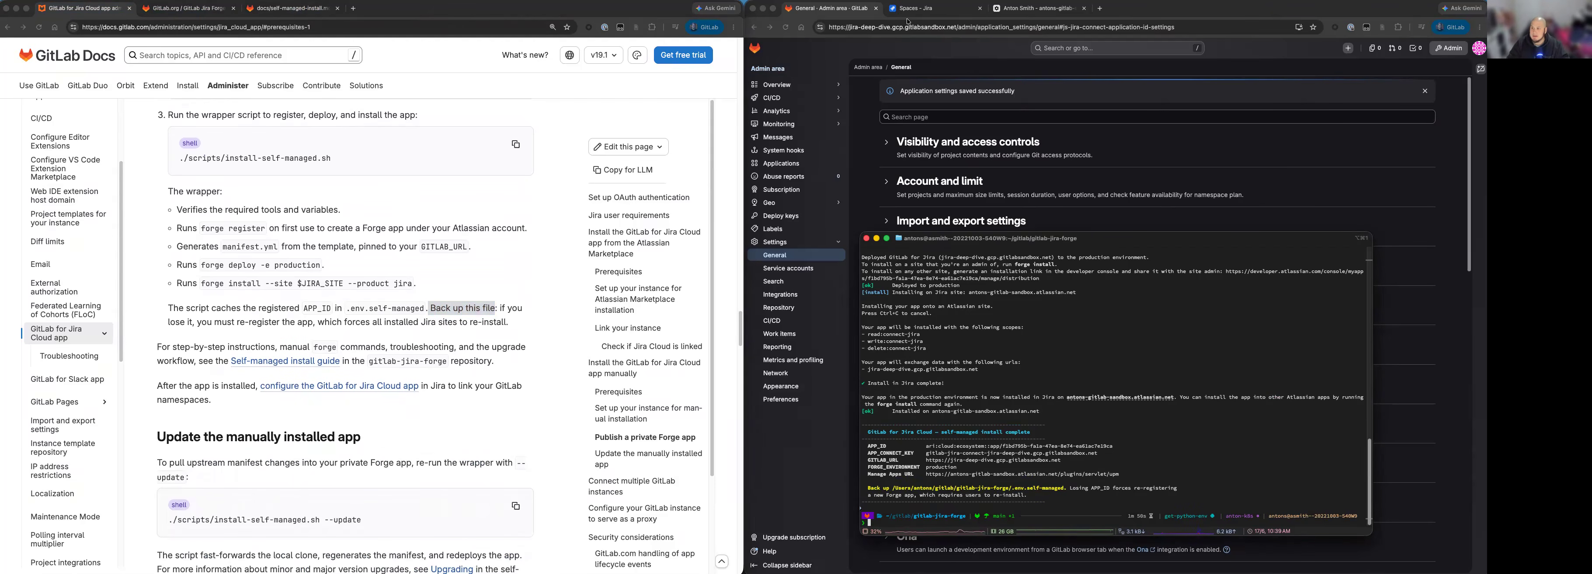
# Open the connected apps of the Jira site and go to the configuration page of GitLab for Jira (jira-deep-dive.gcp.gitlabsandbox.net).
pyautogui.click(947, 11)
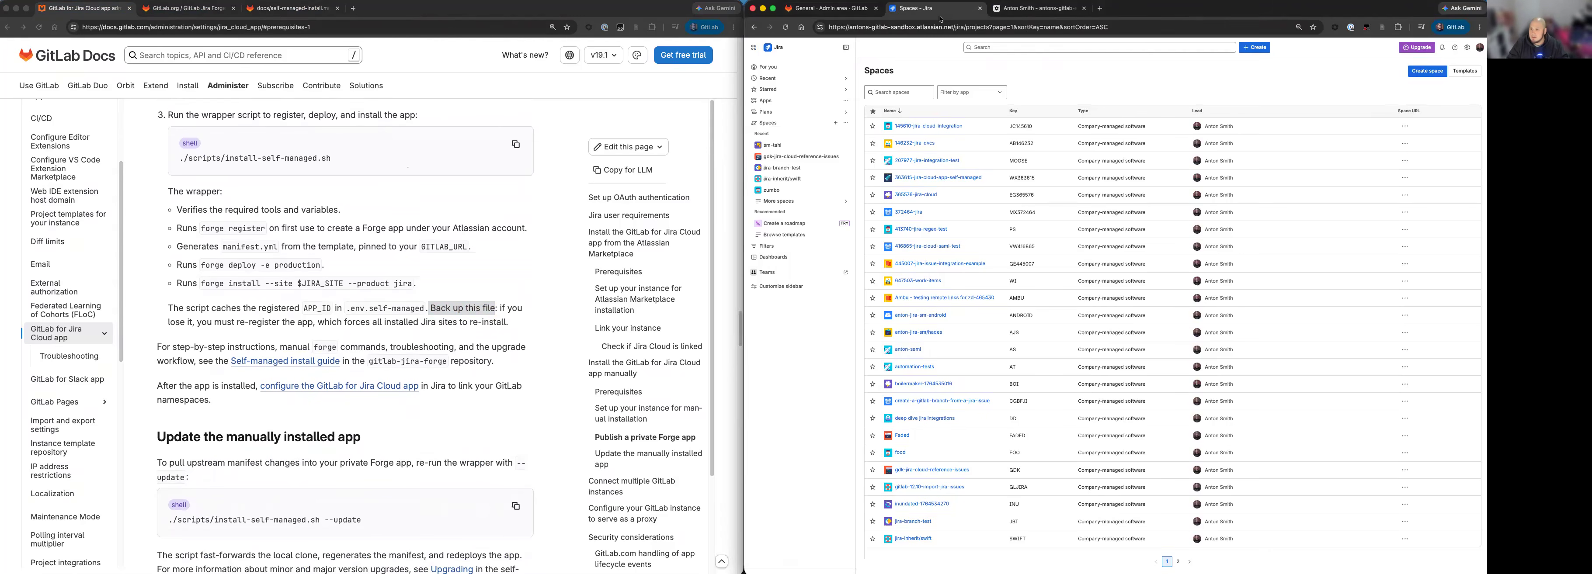
pyautogui.click(846, 101)
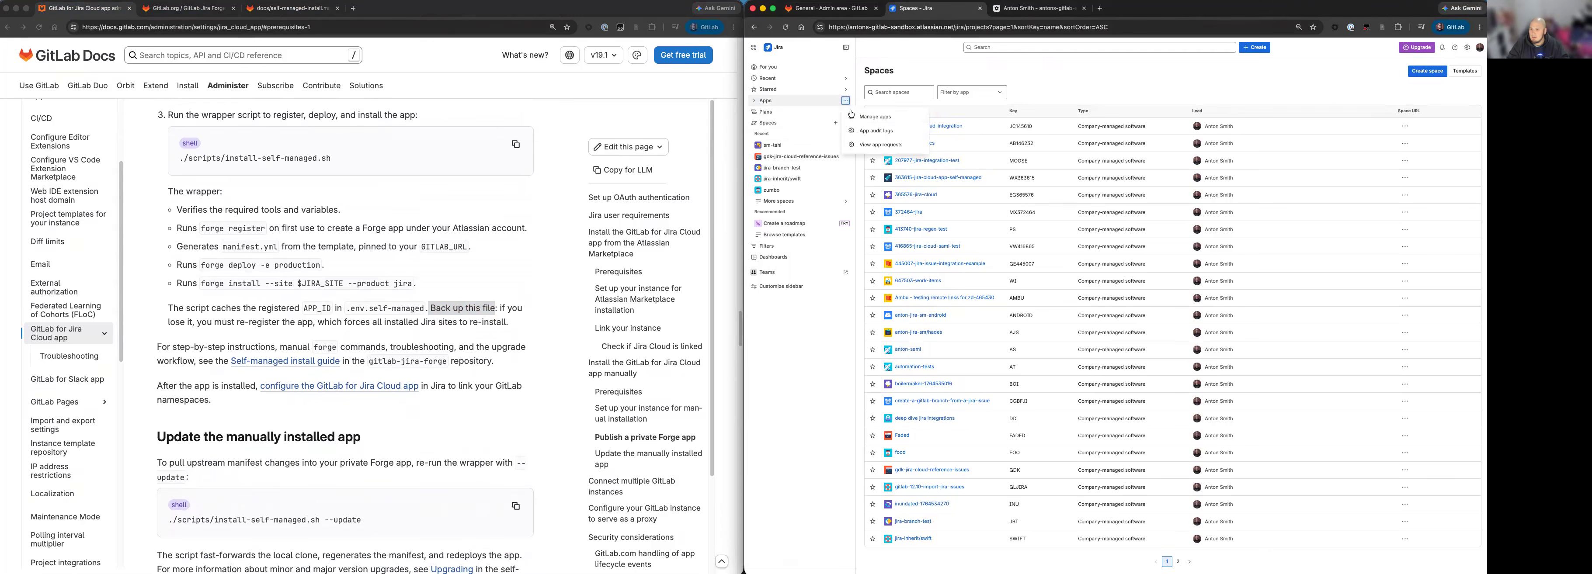
pyautogui.click(875, 118)
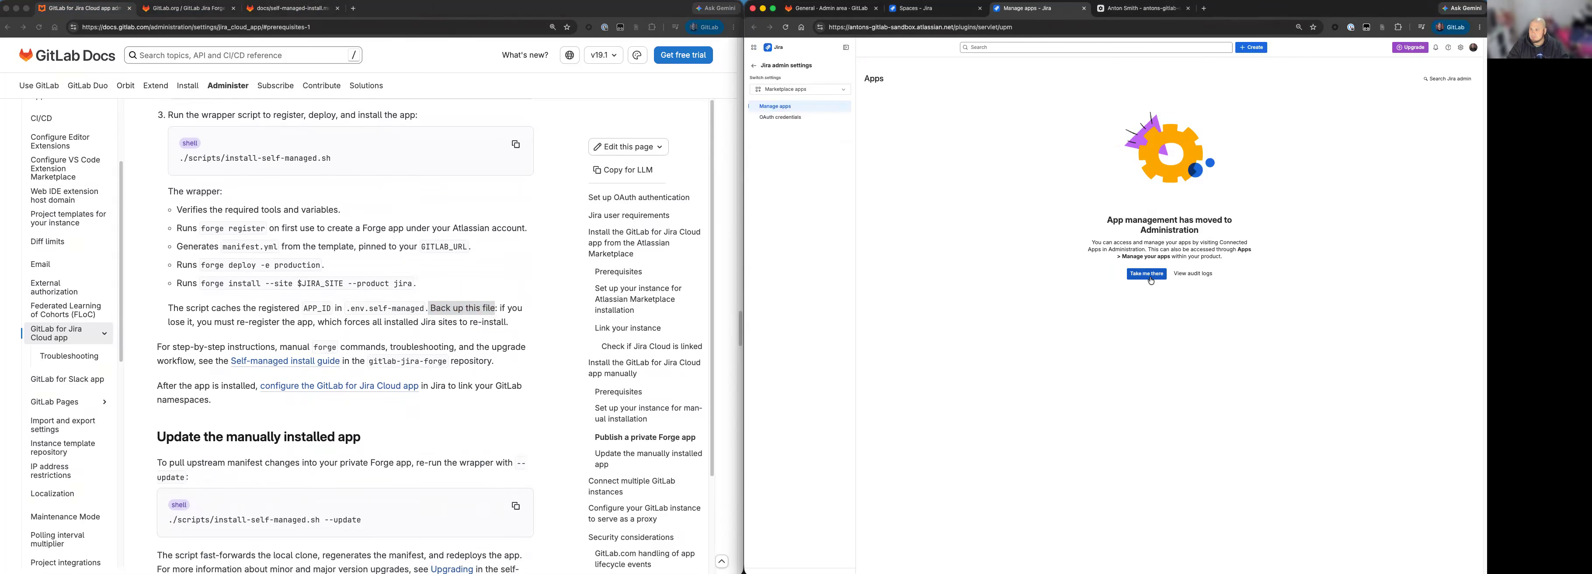
pyautogui.click(1147, 274)
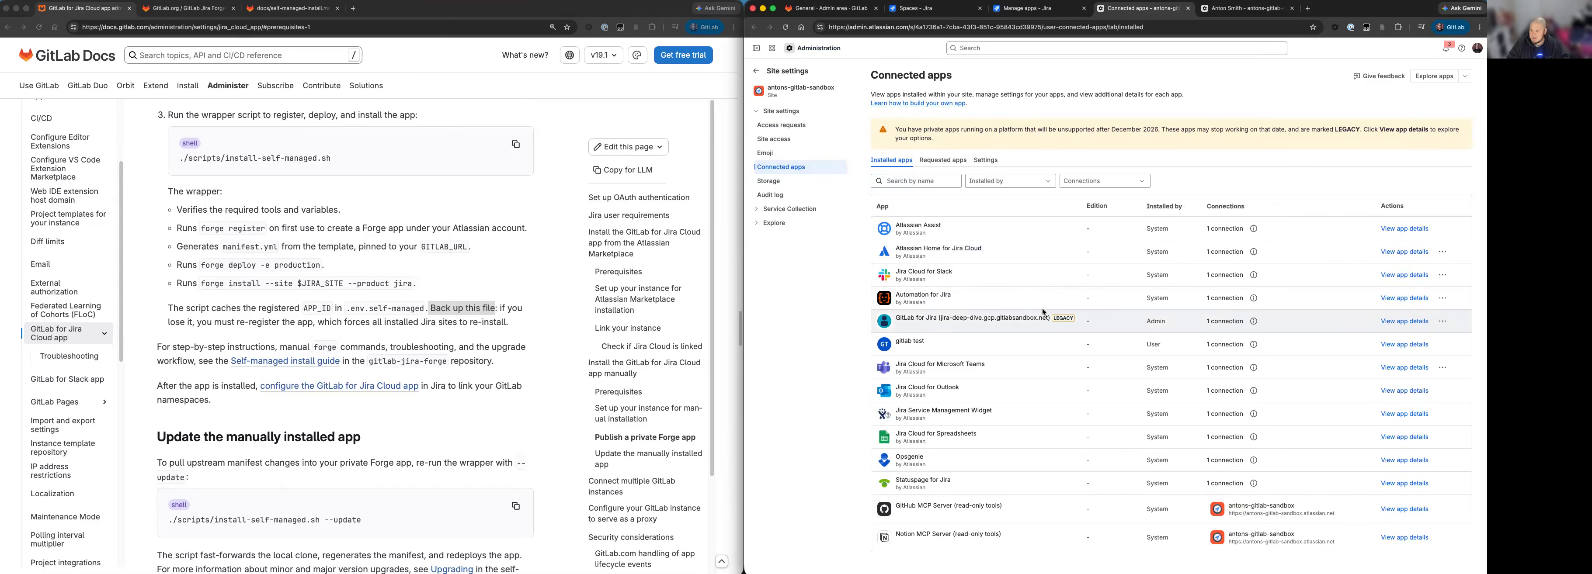
pyautogui.click(1446, 323)
pyautogui.click(1452, 343)
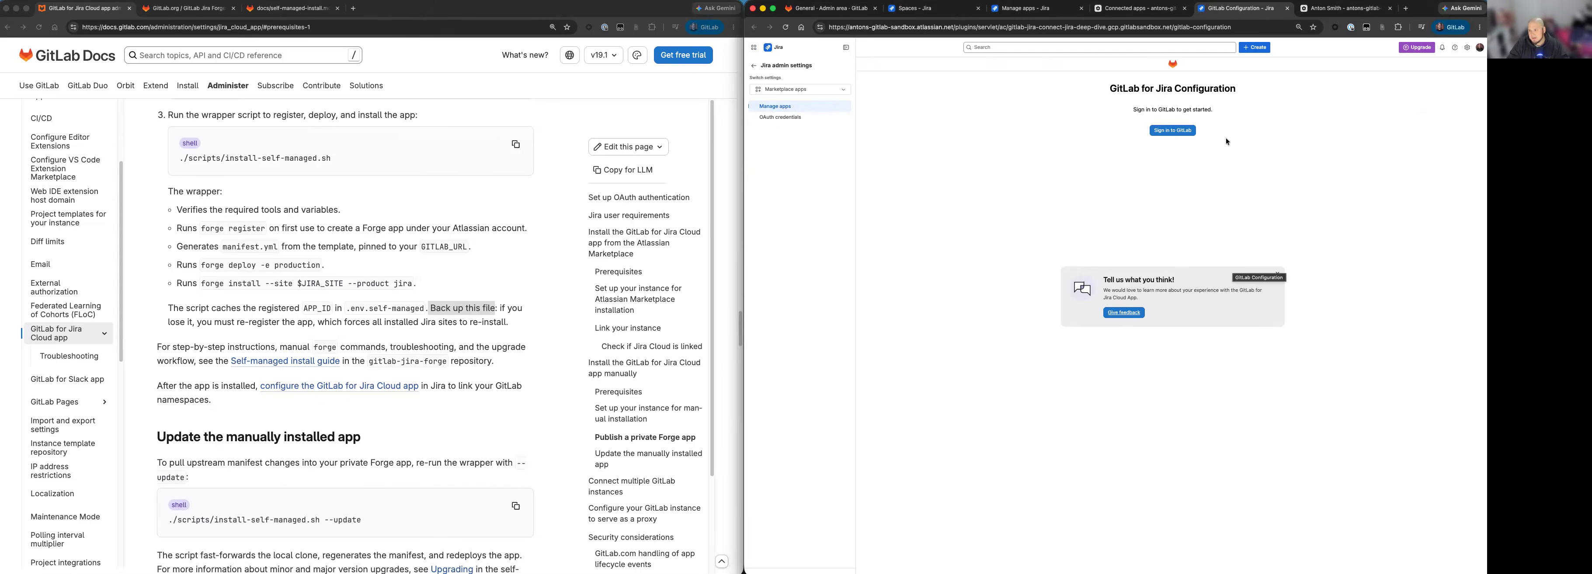
# Sign in to GitLab from the configuration page, authorize GitLab for Jira Cloud, and check which groups can be linked.
pyautogui.click(1190, 132)
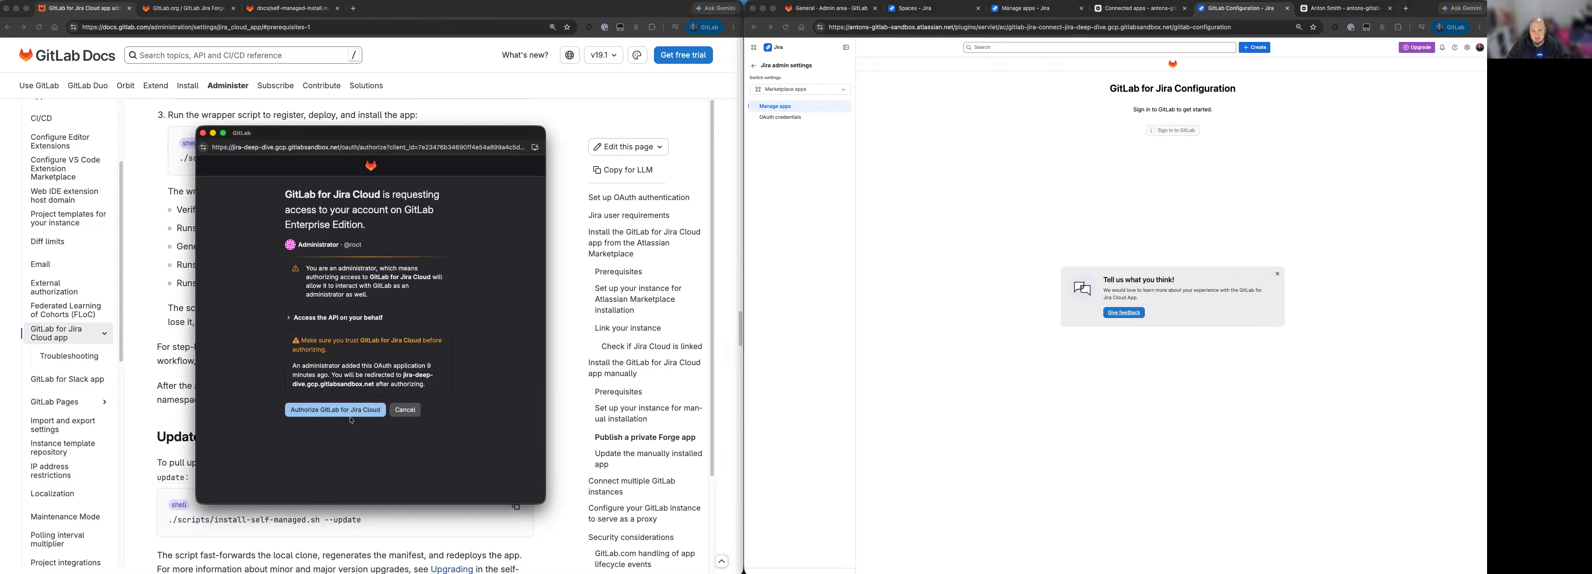
pyautogui.click(337, 412)
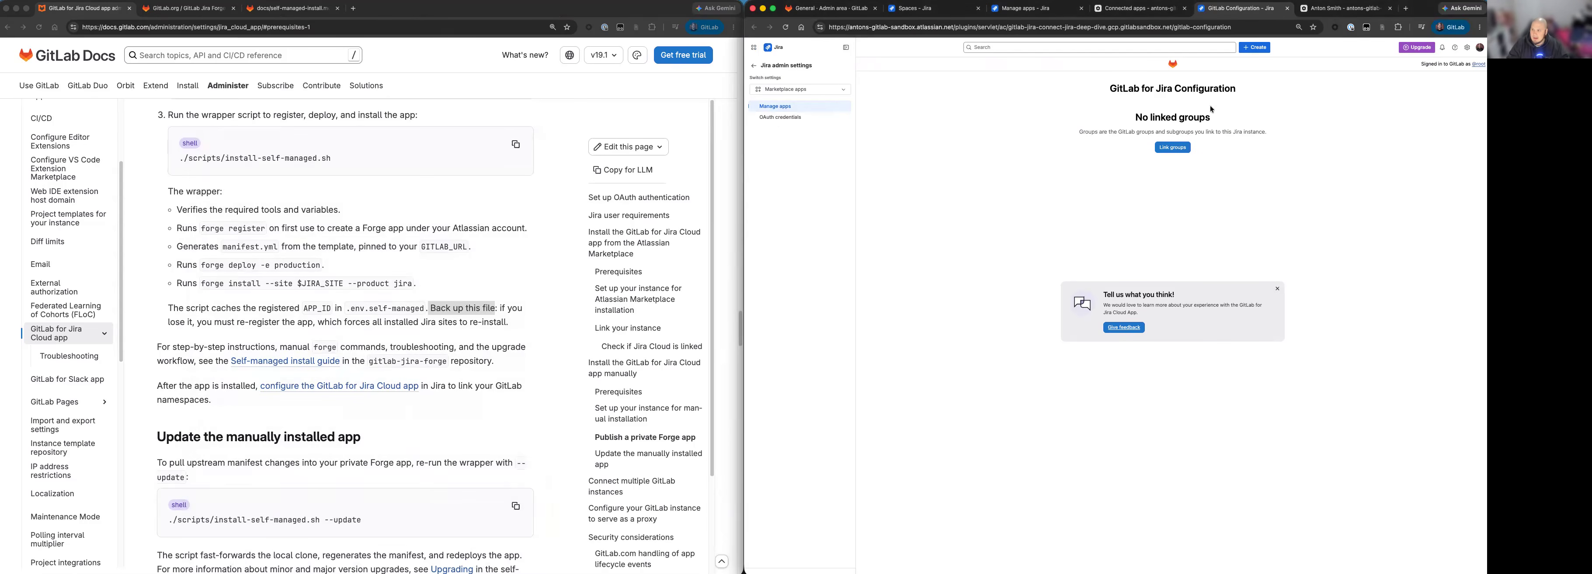
pyautogui.click(1173, 149)
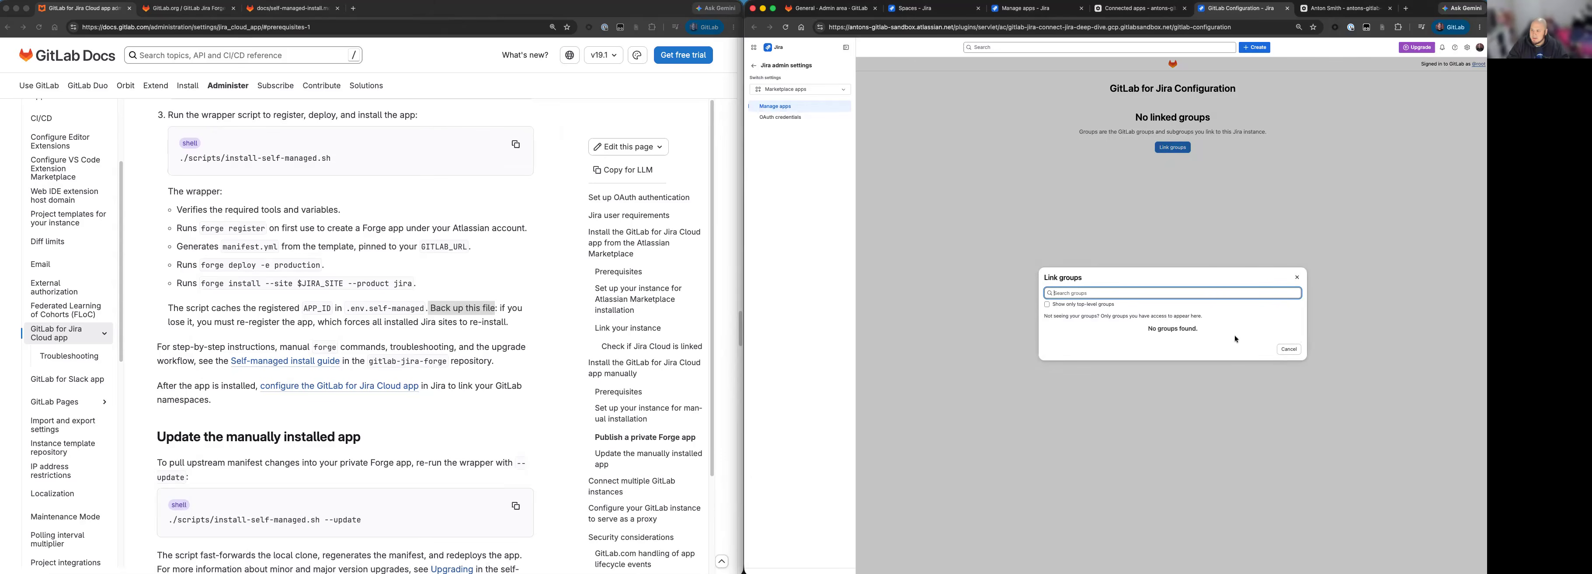
pyautogui.click(1289, 350)
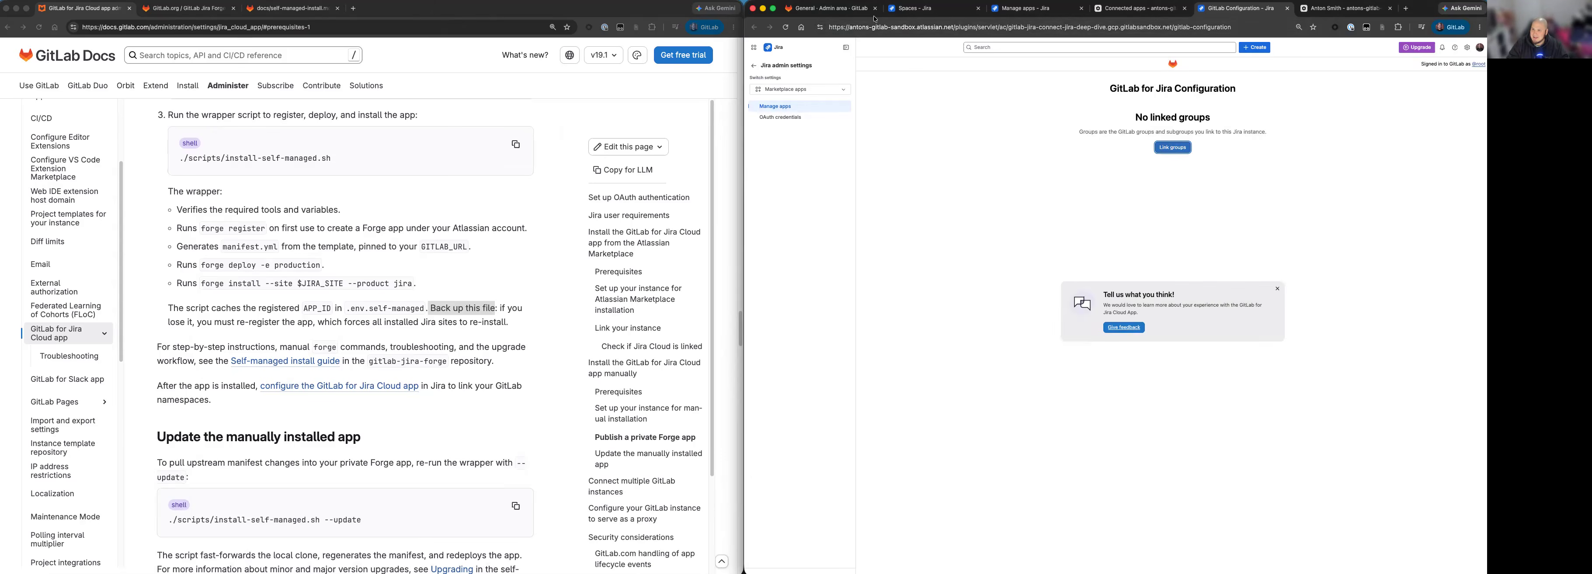
# Create a private group named jira-cloud on the self-managed GitLab instance.
pyautogui.click(828, 9)
pyautogui.click(754, 48)
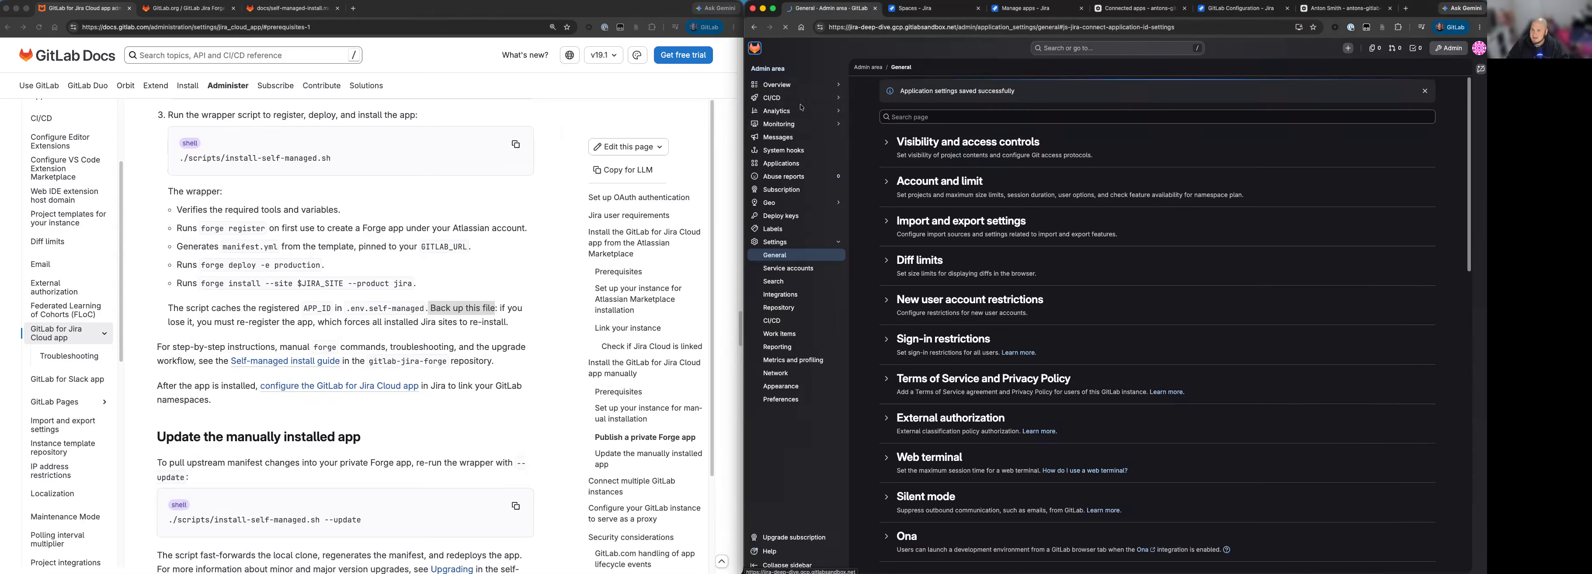
pyautogui.click(787, 112)
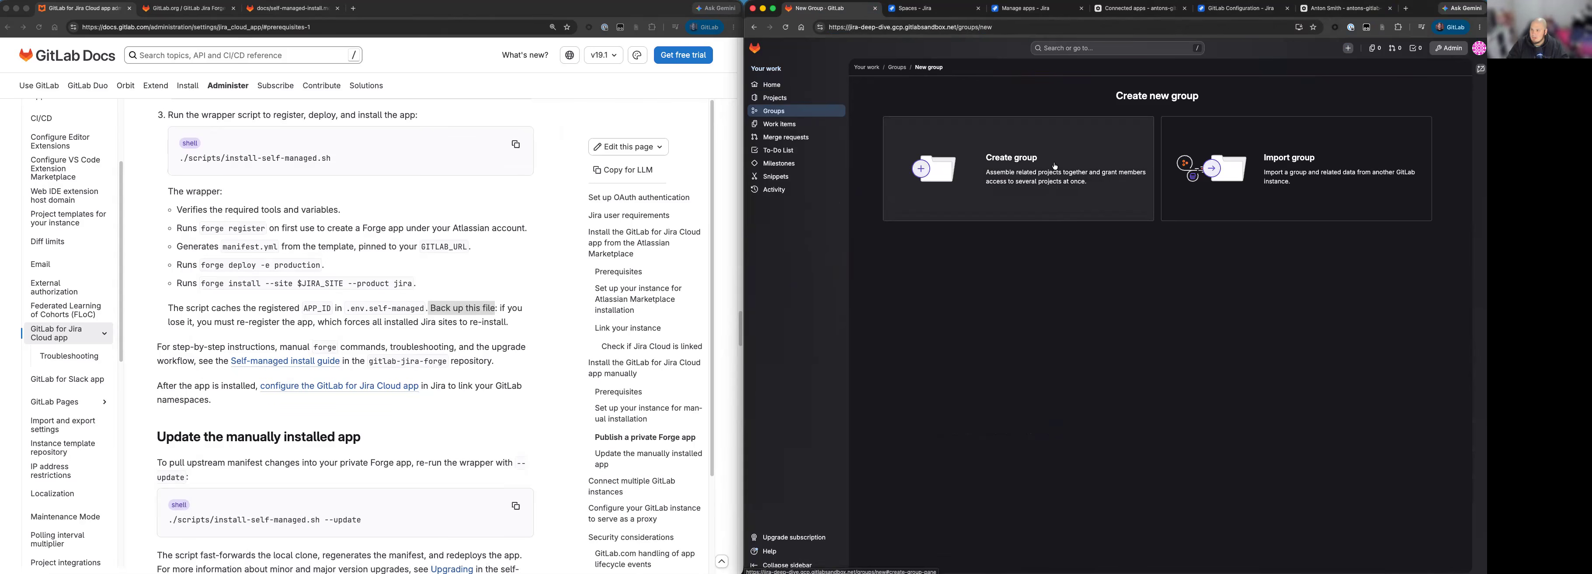
pyautogui.click(931, 162)
pyautogui.write('jira-cloud')
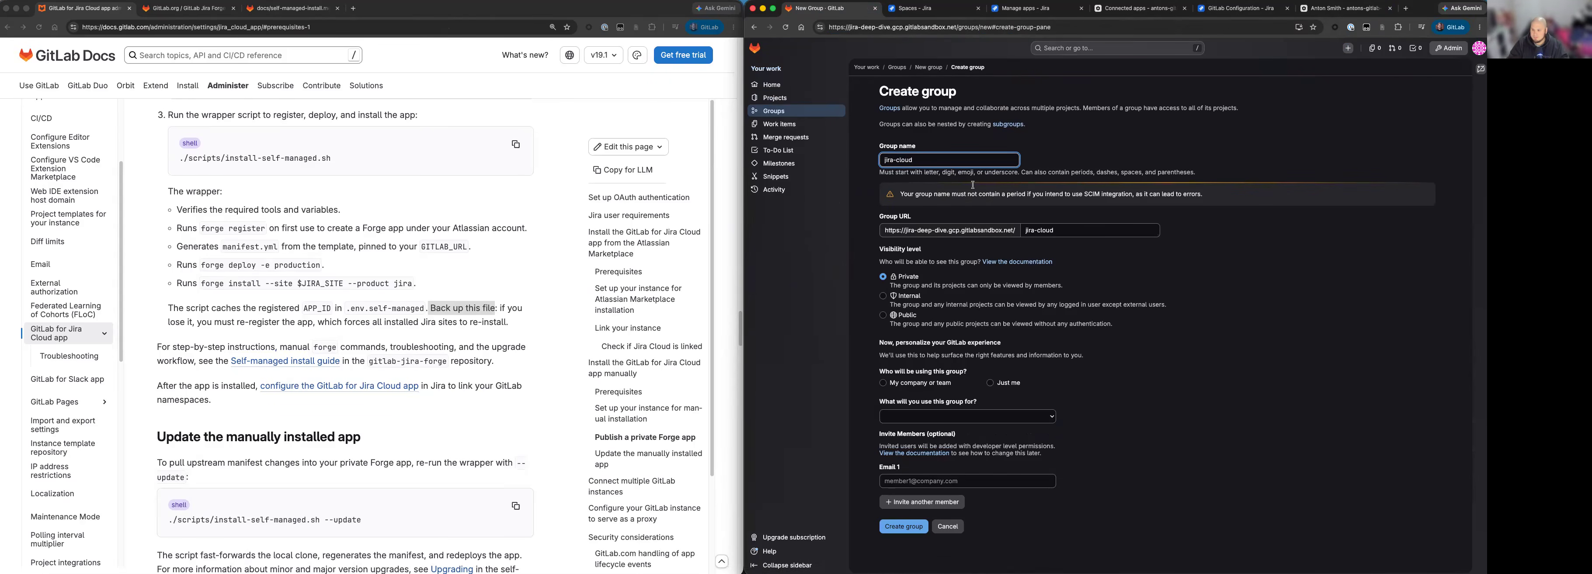
pyautogui.click(905, 527)
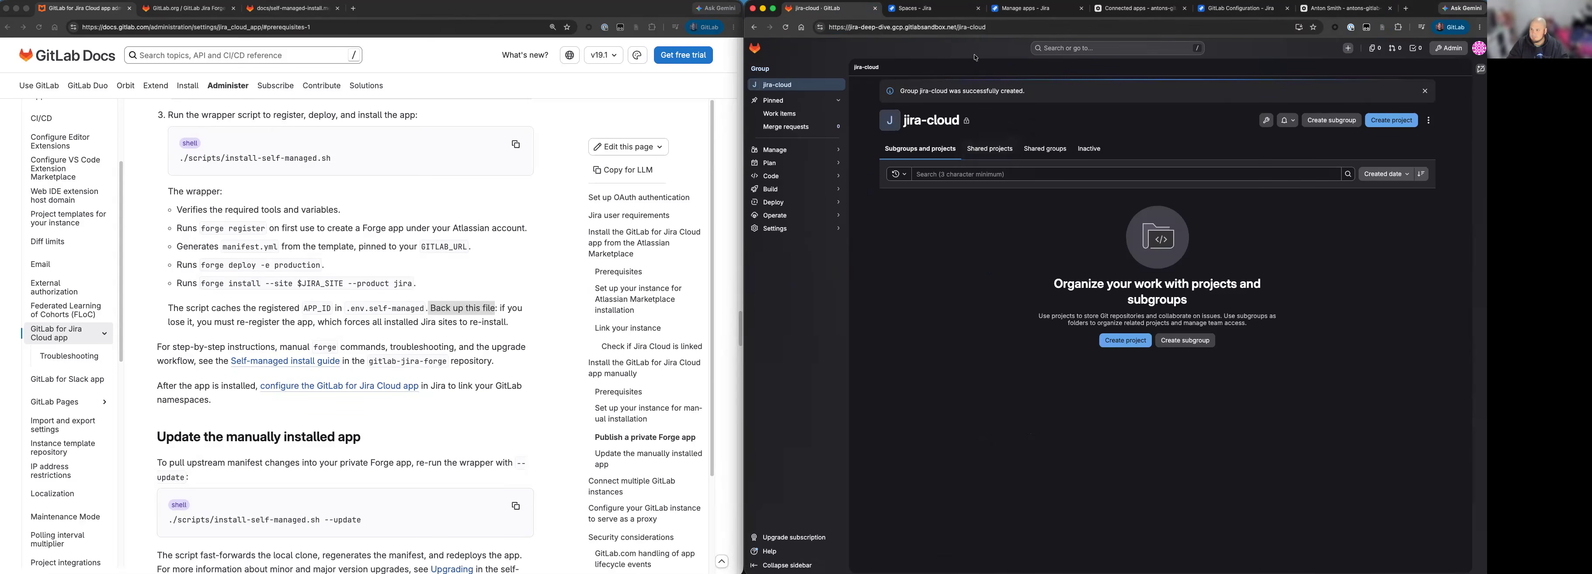
# Return to the GitLab for Jira configuration in Jira and link the jira-cloud group.
pyautogui.click(1230, 9)
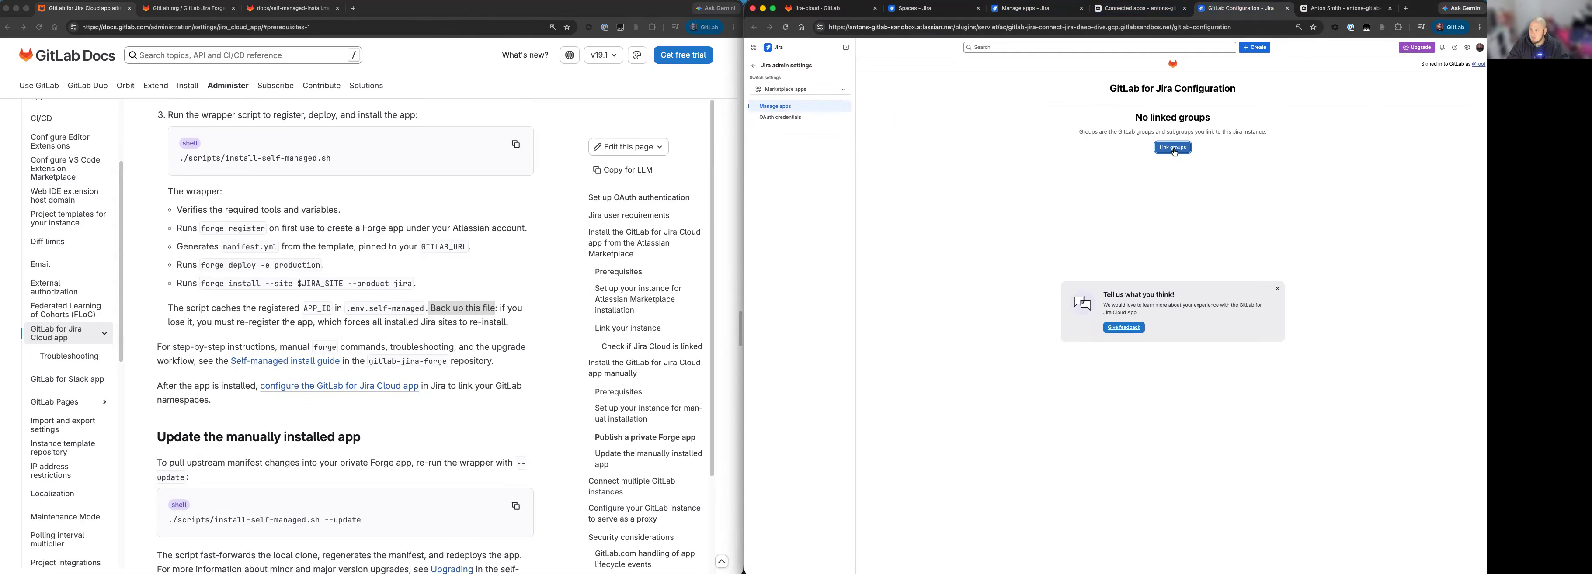
pyautogui.click(1174, 149)
pyautogui.click(1289, 328)
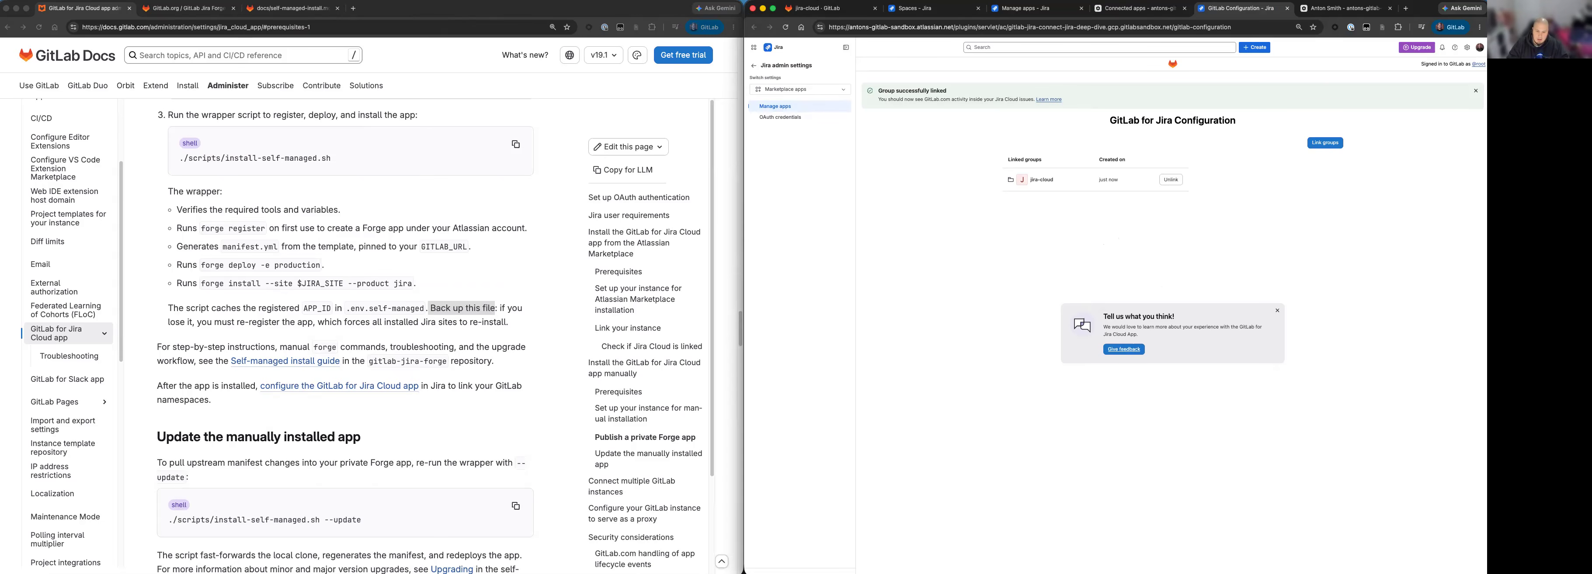
# Copy the wrapper script's update command from the "Update the manually installed app" documentation section and switch to the terminal.
pyautogui.scroll(-3, 457, 396)
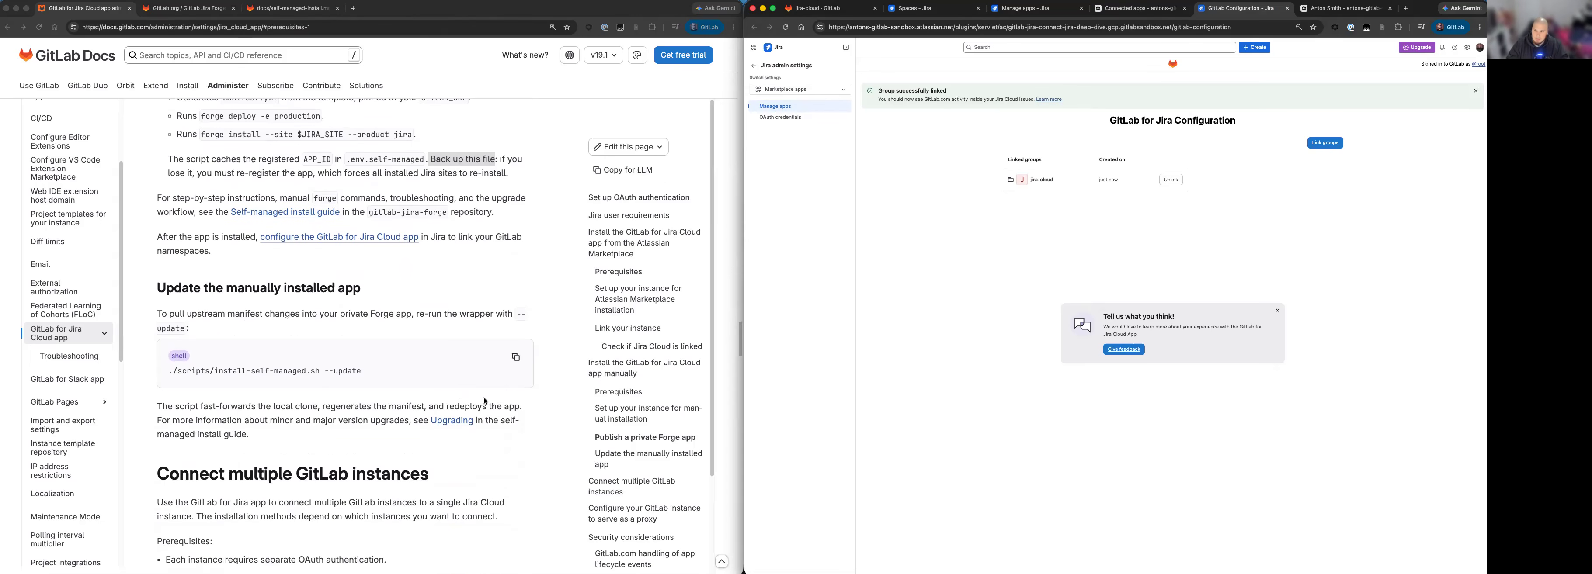
pyautogui.click(366, 285)
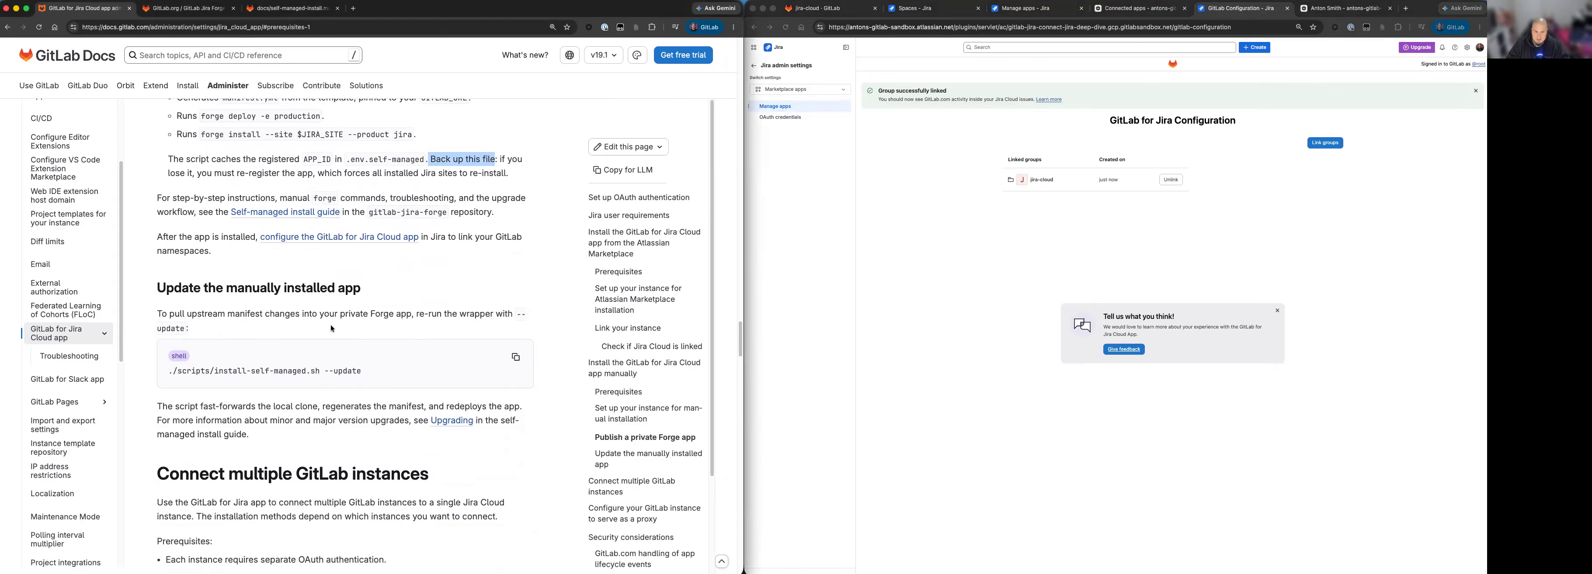
pyautogui.click(515, 357)
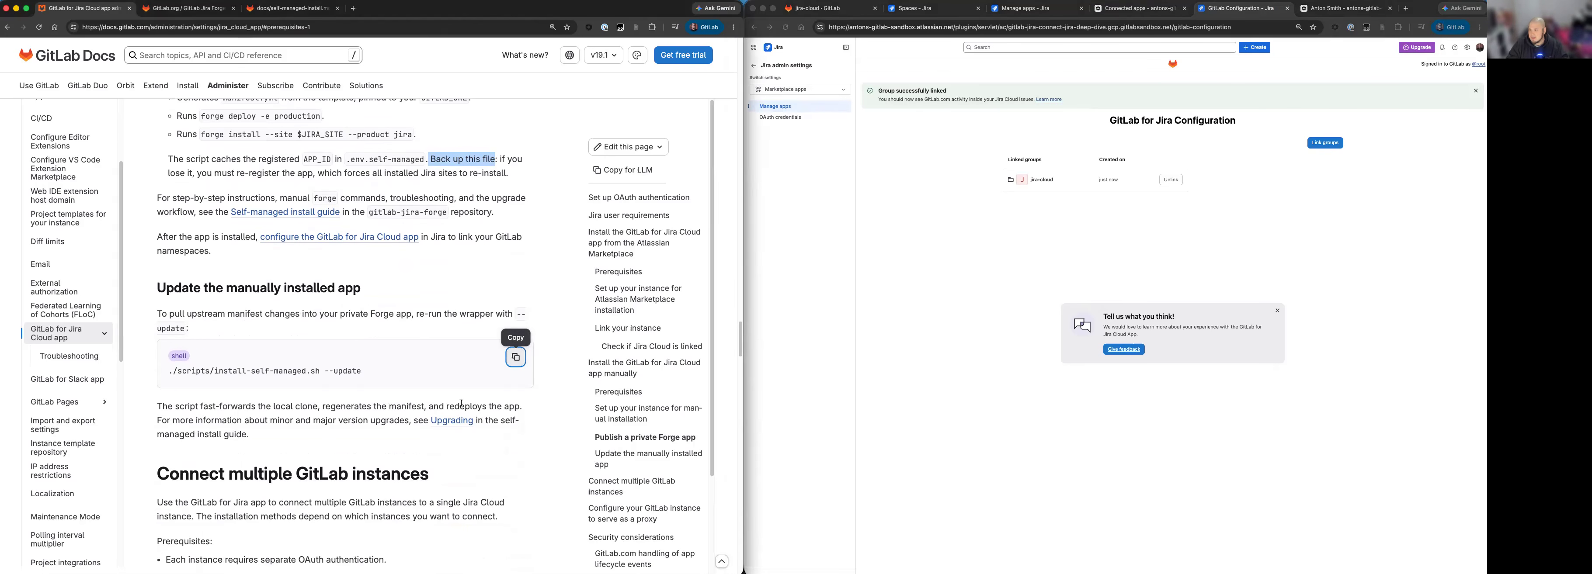
pyautogui.click(515, 573)
pyautogui.moveTo(1020, 419); pyautogui.dragTo(1021, 422)
pyautogui.press('super+v')
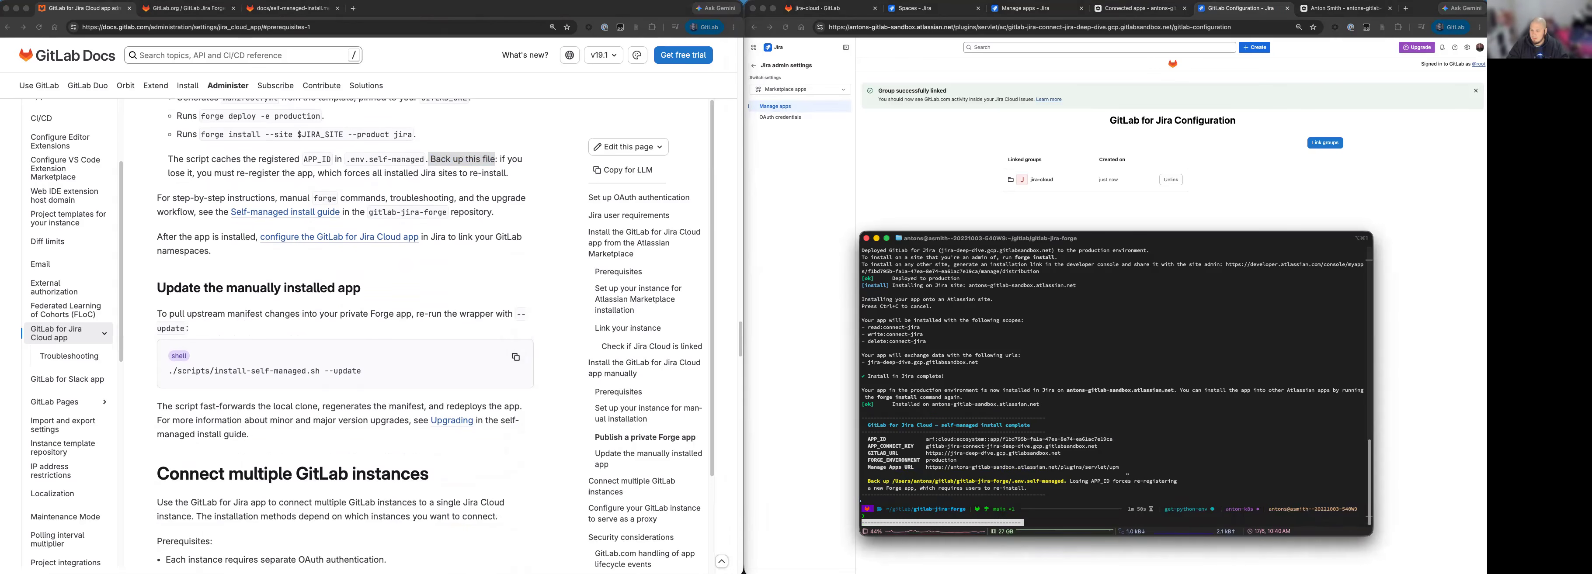
pyautogui.press('BackSpace')
pyautogui.press('BackSpace')
pyautogui.press('BackSpace')
pyautogui.press('BackSpace')
pyautogui.press('BackSpace')
pyautogui.press('BackSpace')
pyautogui.press('BackSpace')
pyautogui.press('BackSpace')
pyautogui.press('BackSpace')
pyautogui.press('BackSpace')
pyautogui.press('BackSpace')
pyautogui.press('BackSpace')
pyautogui.press('BackSpace')
pyautogui.press('BackSpace')
pyautogui.press('BackSpace')
pyautogui.press('BackSpace')
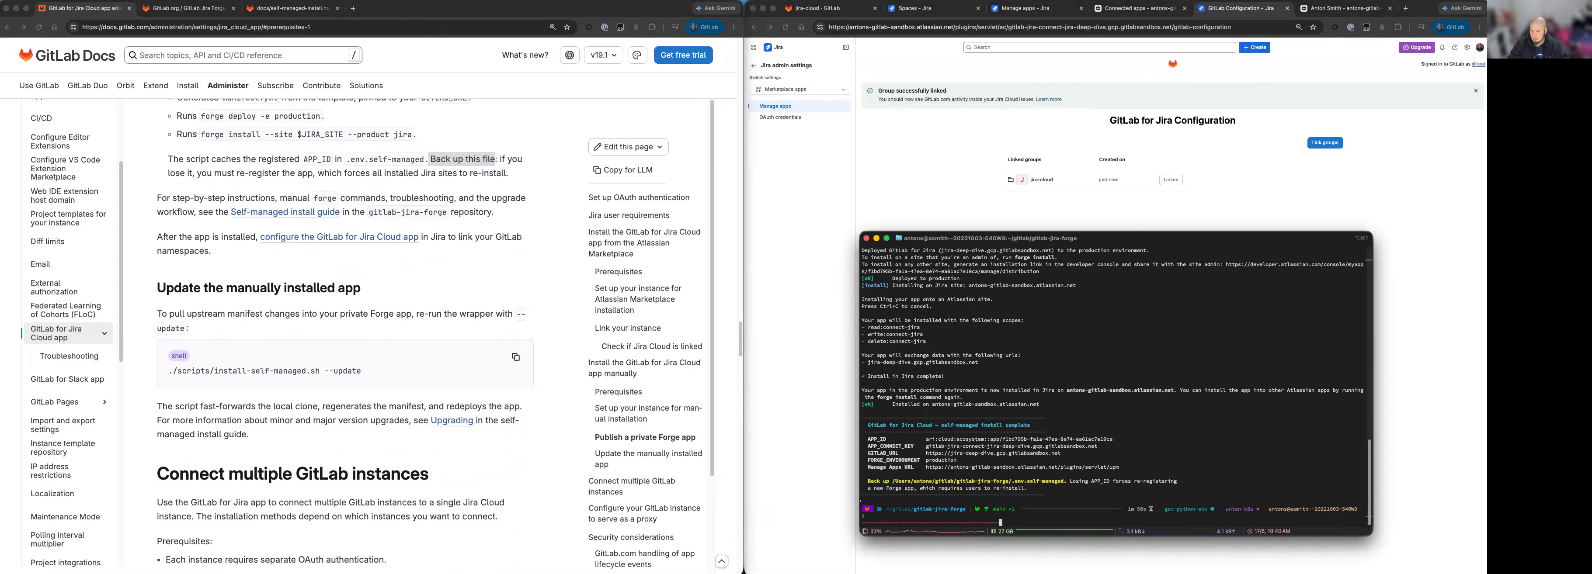
pyautogui.press('BackSpace')
pyautogui.press('BackSpace')
pyautogui.press('BackSpace')
pyautogui.press('BackSpace')
pyautogui.press('BackSpace')
pyautogui.press('BackSpace')
pyautogui.press('BackSpace')
pyautogui.press('BackSpace')
pyautogui.press('BackSpace')
pyautogui.press('BackSpace')
pyautogui.press('BackSpace')
pyautogui.press('BackSpace')
pyautogui.press('BackSpace')
pyautogui.press('BackSpace')
pyautogui.press('BackSpace')
pyautogui.press('BackSpace')
pyautogui.press('BackSpace')
pyautogui.press('BackSpace')
pyautogui.press('BackSpace')
pyautogui.press('BackSpace')
# Copy ./scripts/install-self-managed.sh --update from the documentation text and run it in the terminal.
pyautogui.click(393, 373)
pyautogui.moveTo(393, 373); pyautogui.dragTo(148, 373)
pyautogui.press('super+c')
pyautogui.click(1037, 514)
pyautogui.press('super+v')
pyautogui.press('Return')
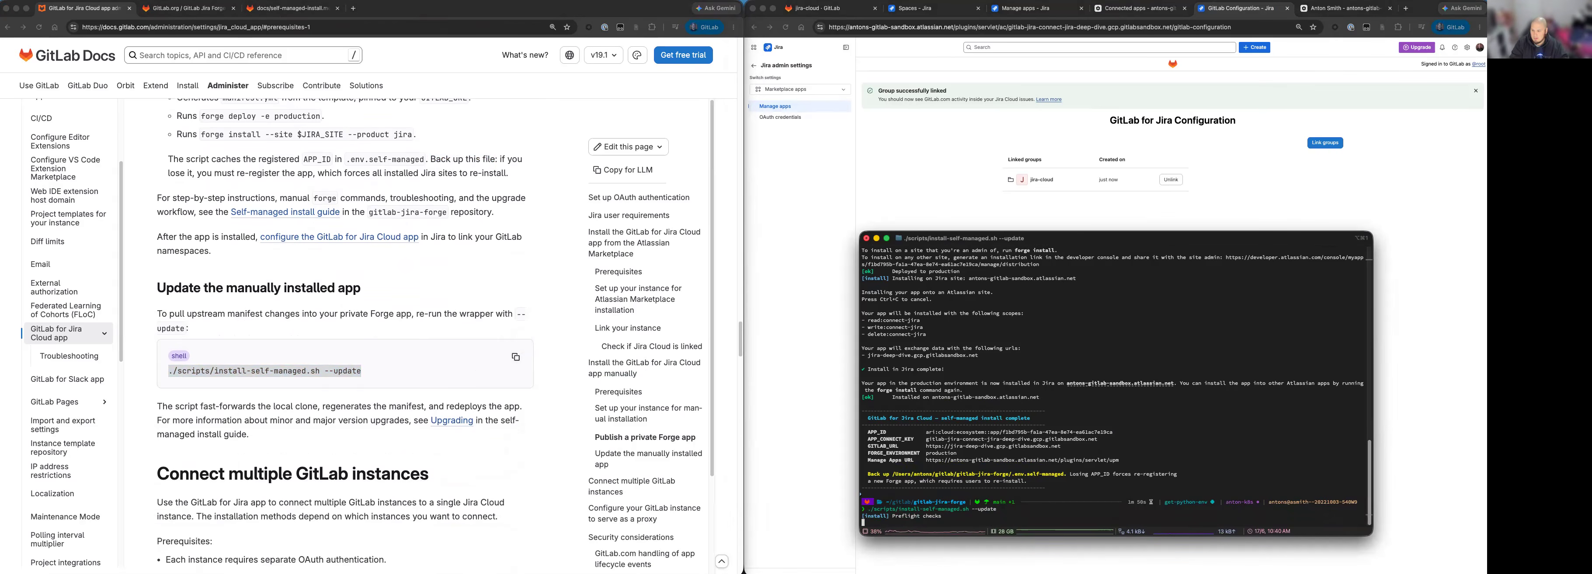